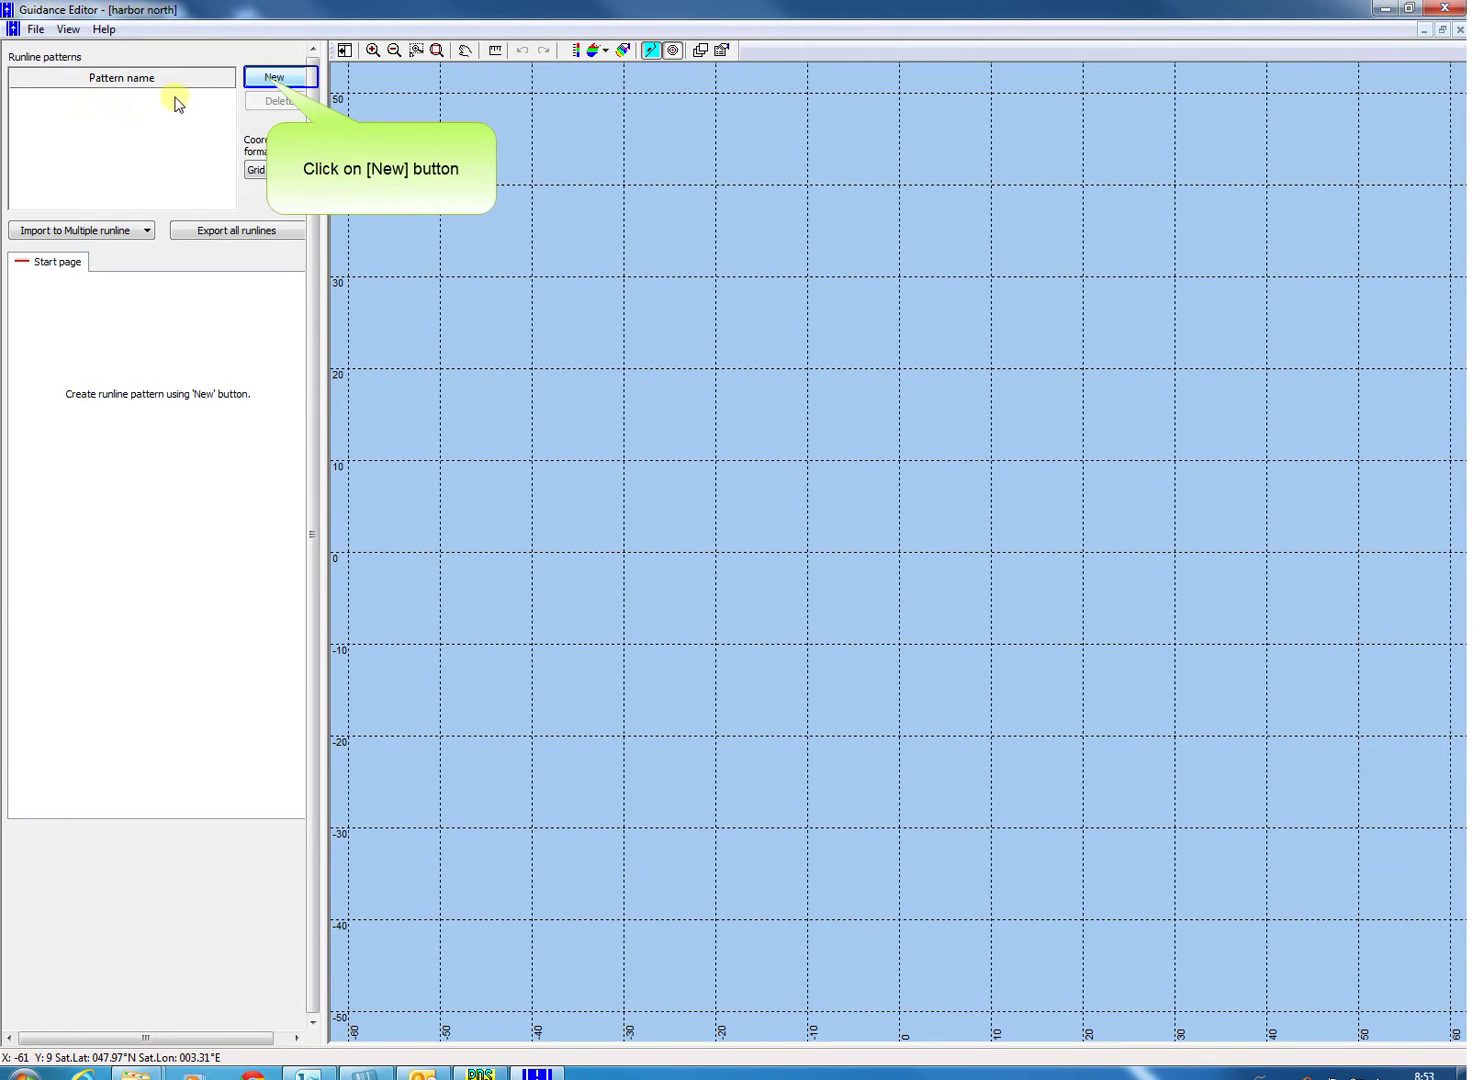
- Start a new Line runline pattern from the New pattern-type list
{"action": "left_click", "coordinate": [268, 80]}
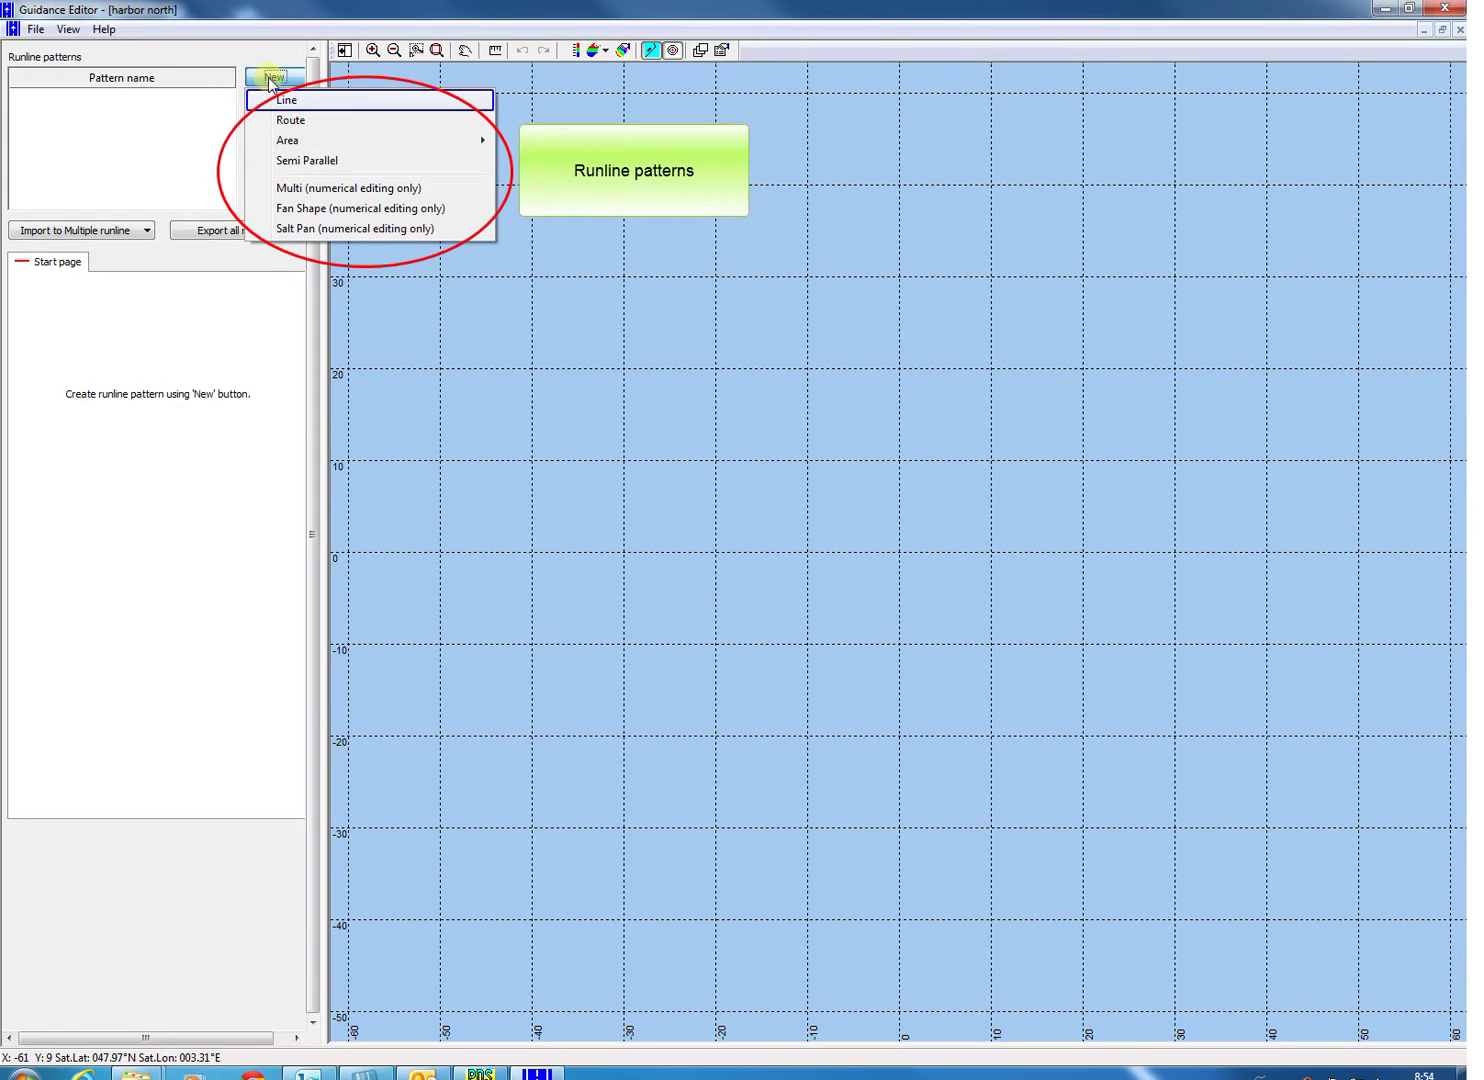
{"action": "left_click", "coordinate": [330, 101]}
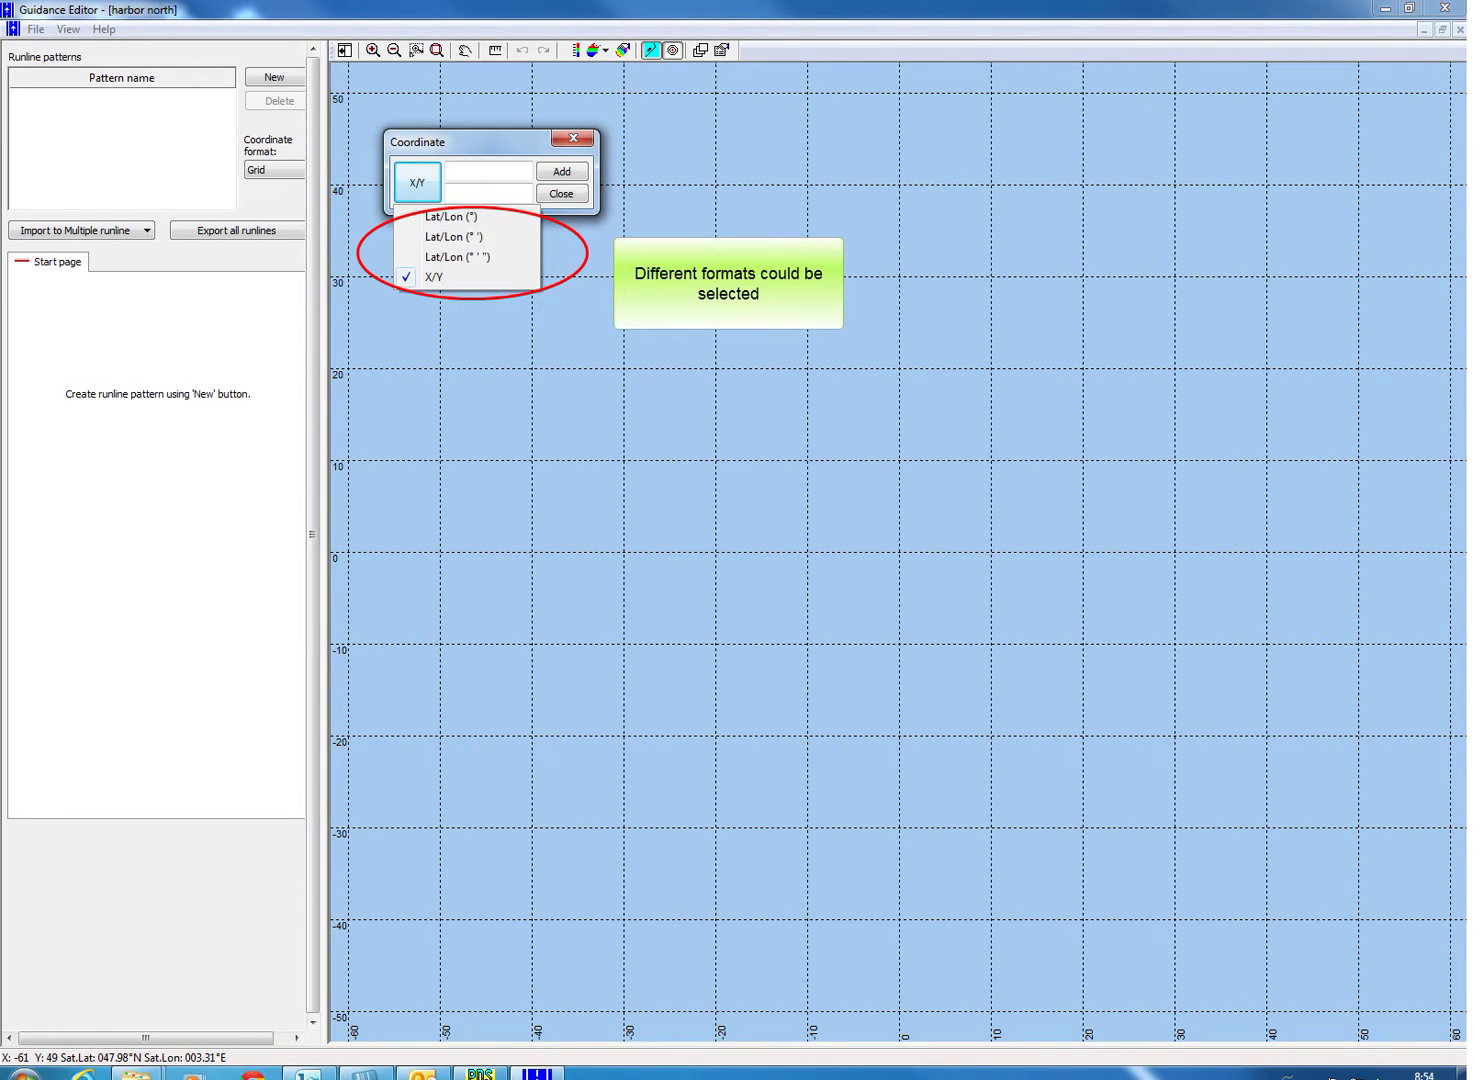
- Draw a bent line with a start point, two bends and an end near -40 northing
{"action": "left_click", "coordinate": [705, 390]}
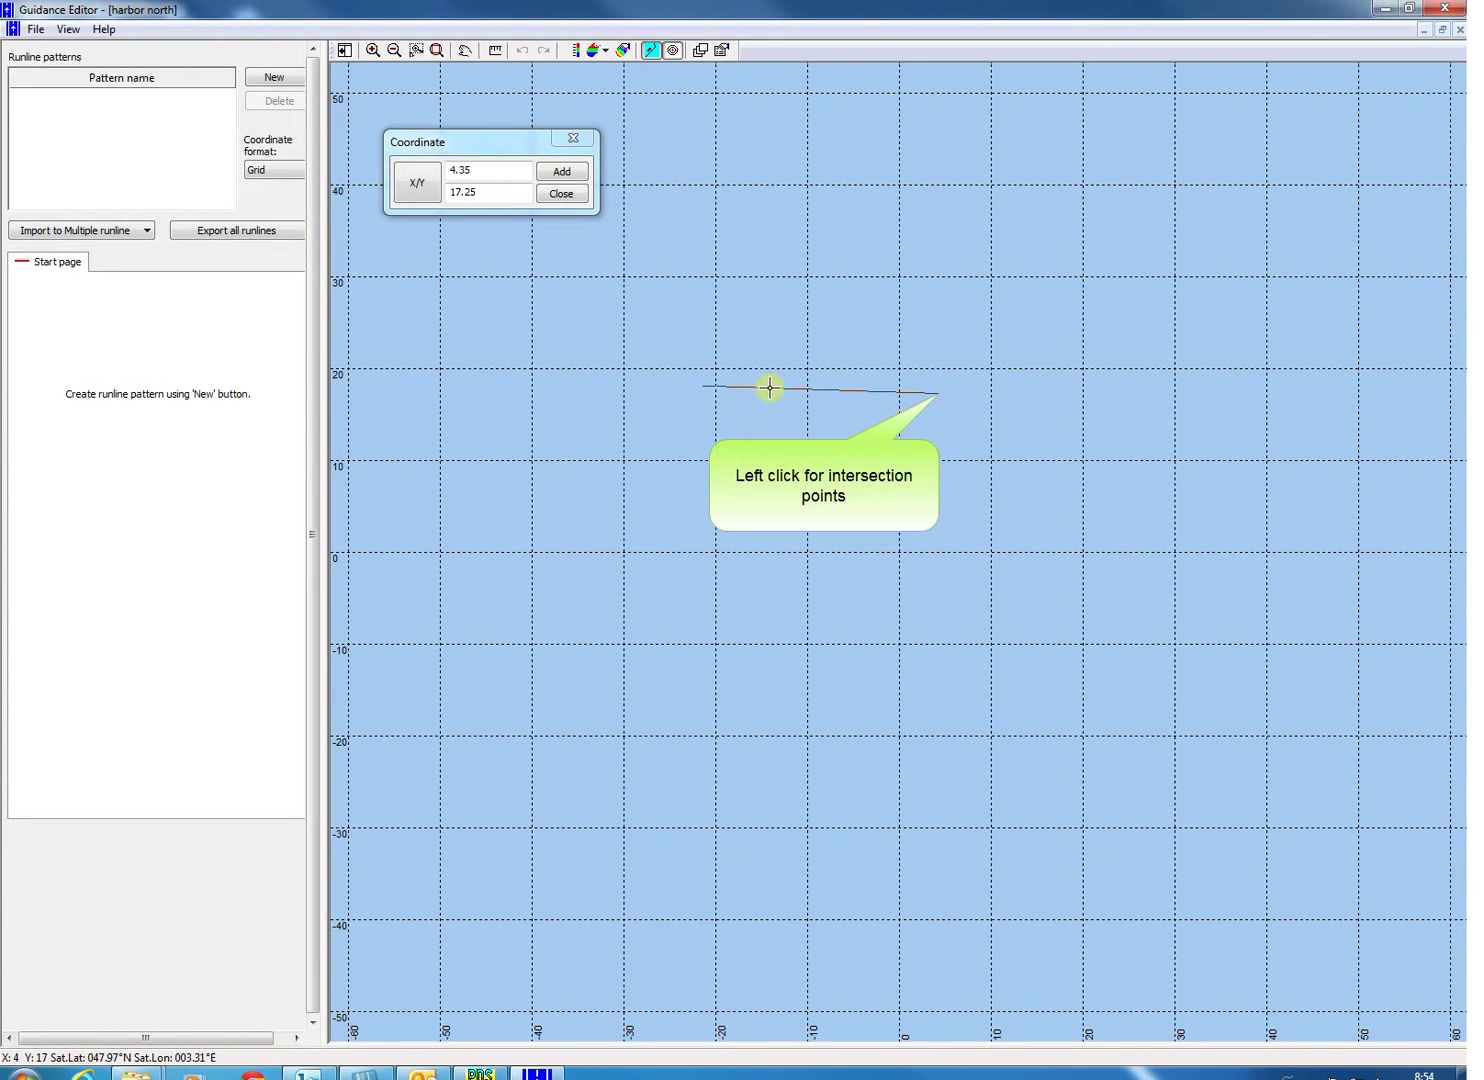
{"action": "left_click", "coordinate": [938, 393]}
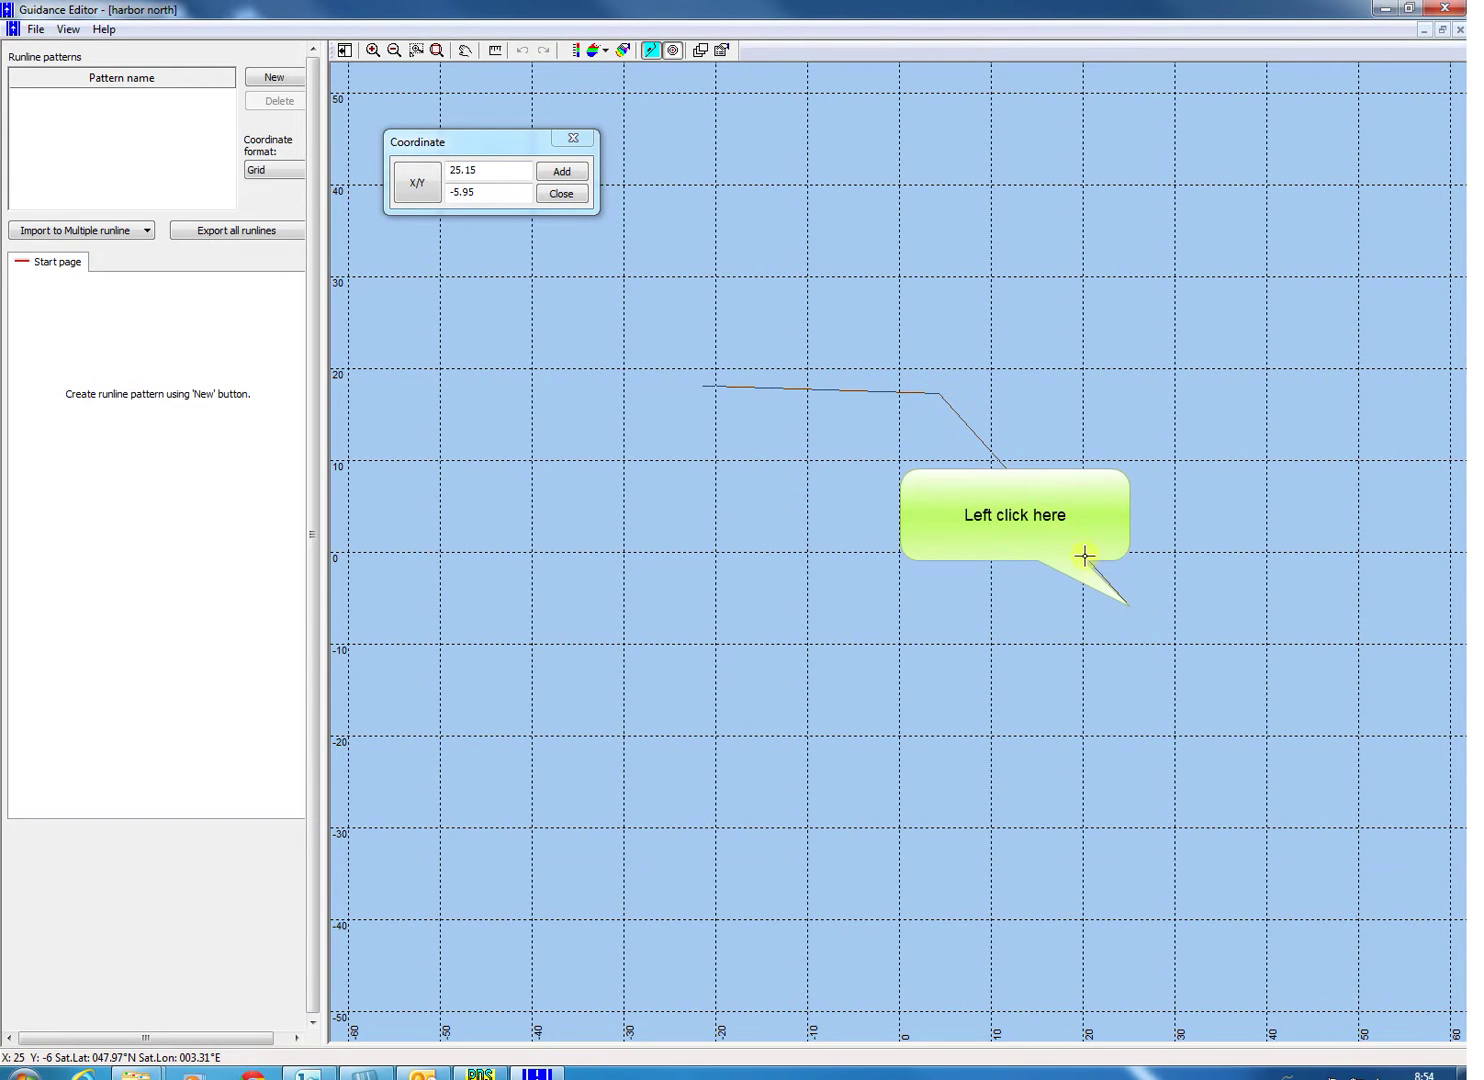
{"action": "left_click", "coordinate": [1129, 605]}
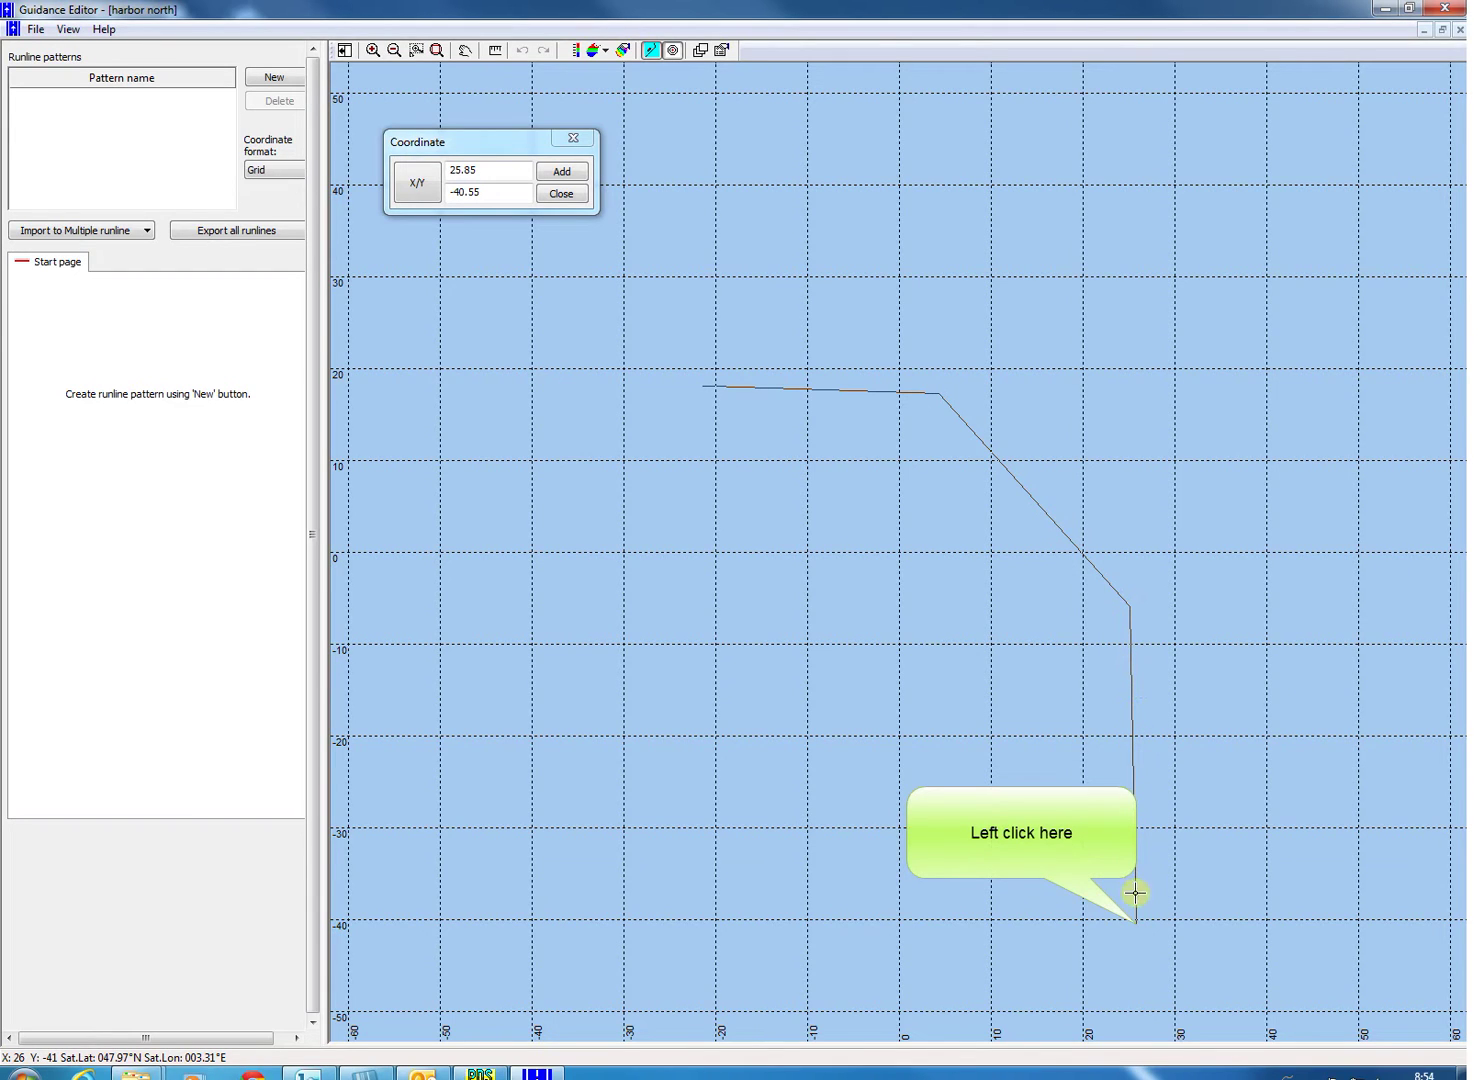
{"action": "left_click", "coordinate": [1136, 924]}
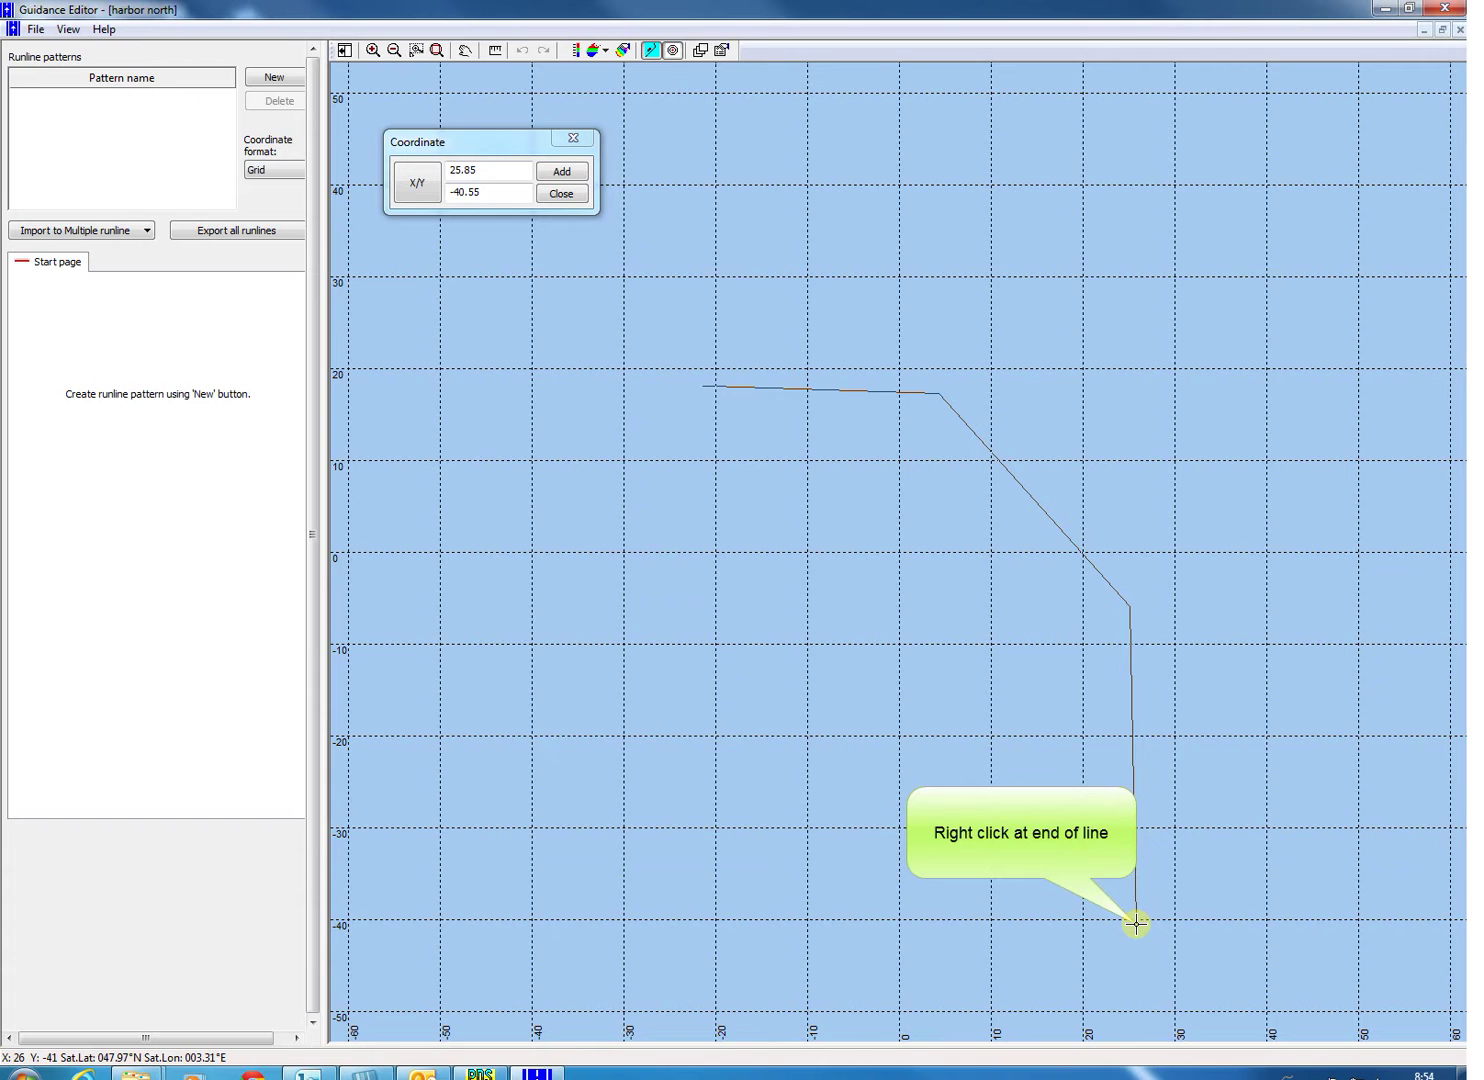
{"action": "right_click", "coordinate": [1136, 924]}
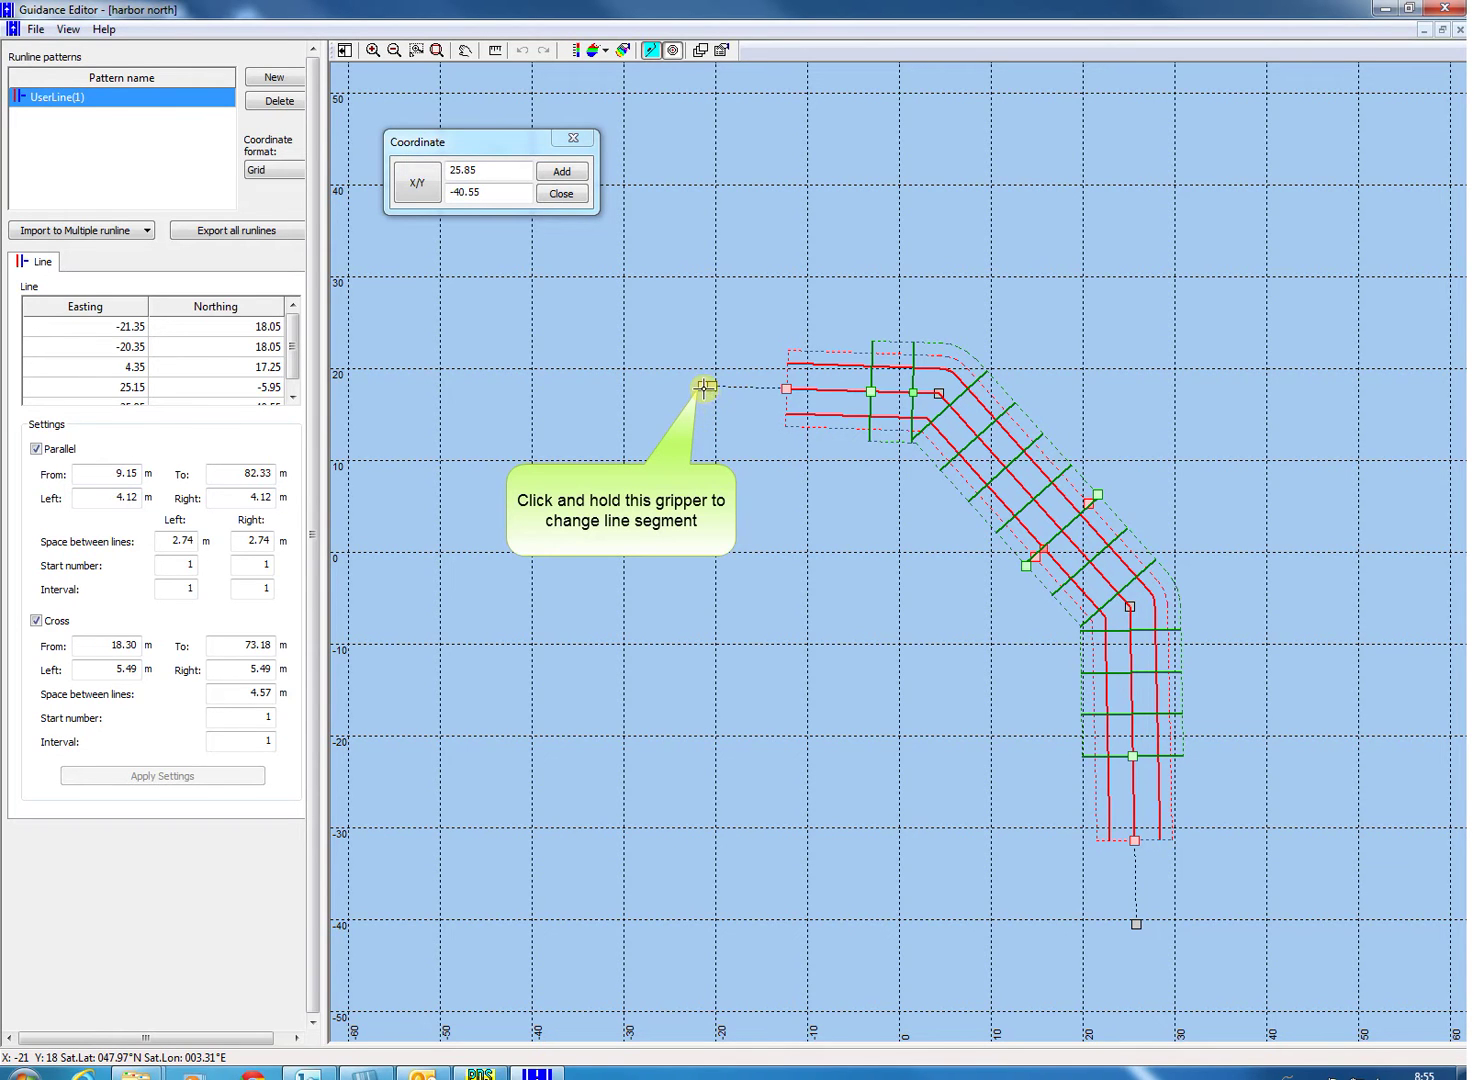
- Extend the first leg west to -36.65 easting, shift the bend, and move the end to 24.95 / -48.05
{"action": "left_click_drag", "start_coordinate": [703, 386], "coordinate": [563, 382]}
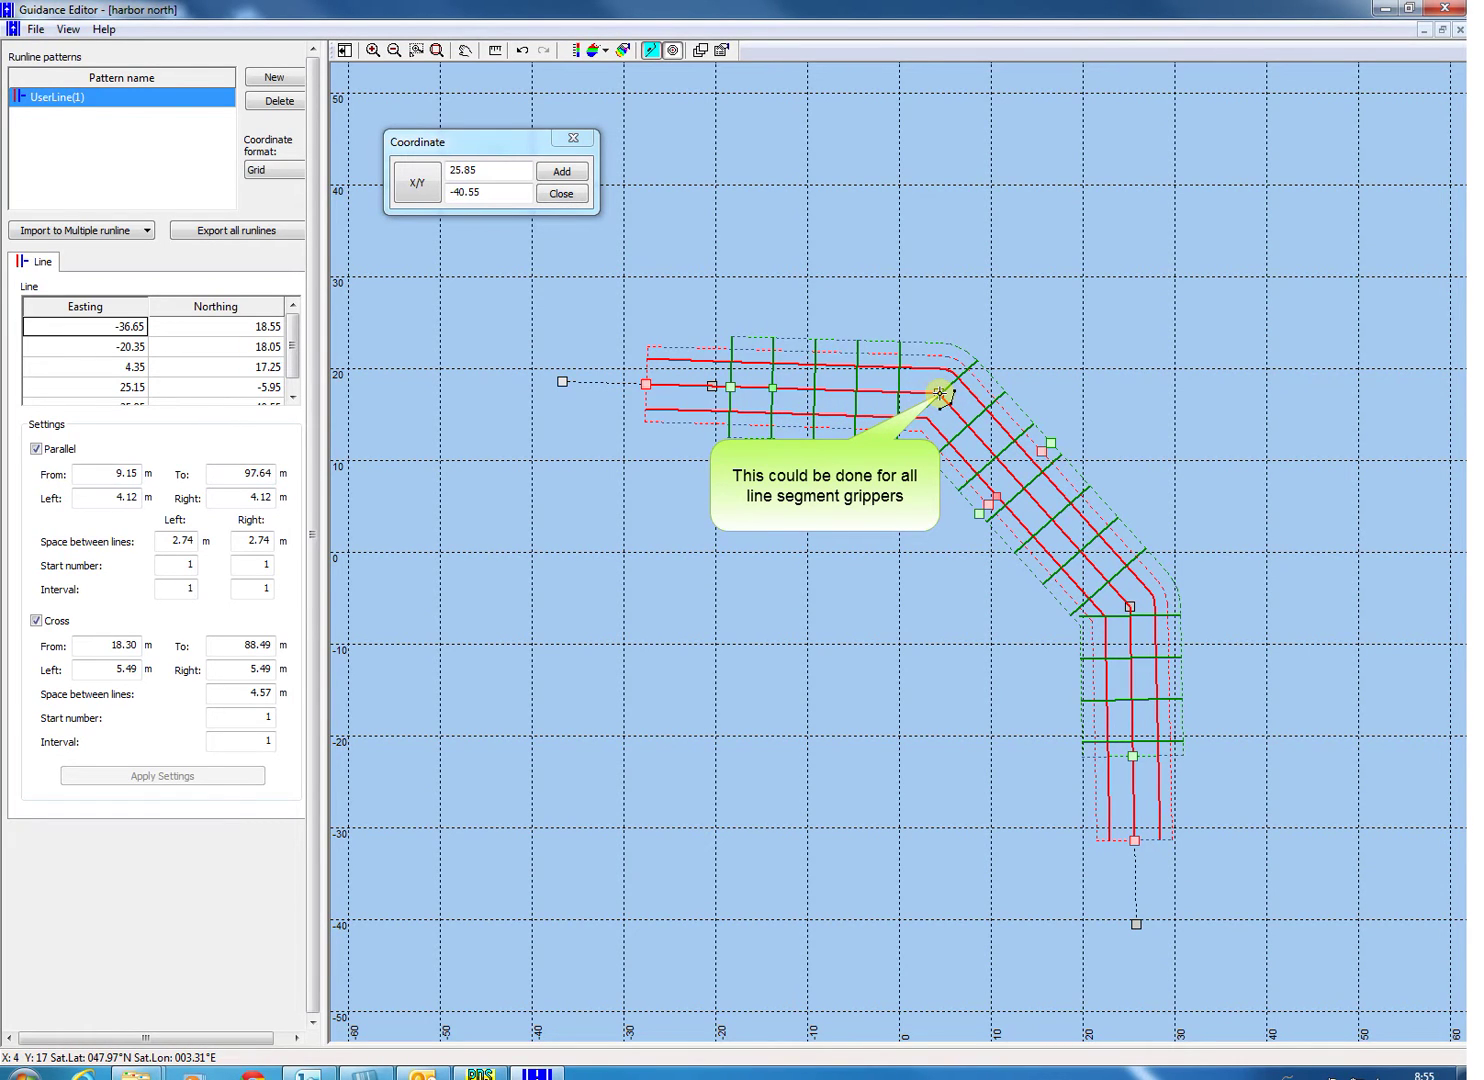
{"action": "mouse_move", "coordinate": [940, 393]}
{"action": "left_mouse_down"}
{"action": "mouse_move", "coordinate": [934, 340]}
{"action": "mouse_move", "coordinate": [908, 480]}
{"action": "mouse_move", "coordinate": [926, 393]}
{"action": "left_mouse_up"}
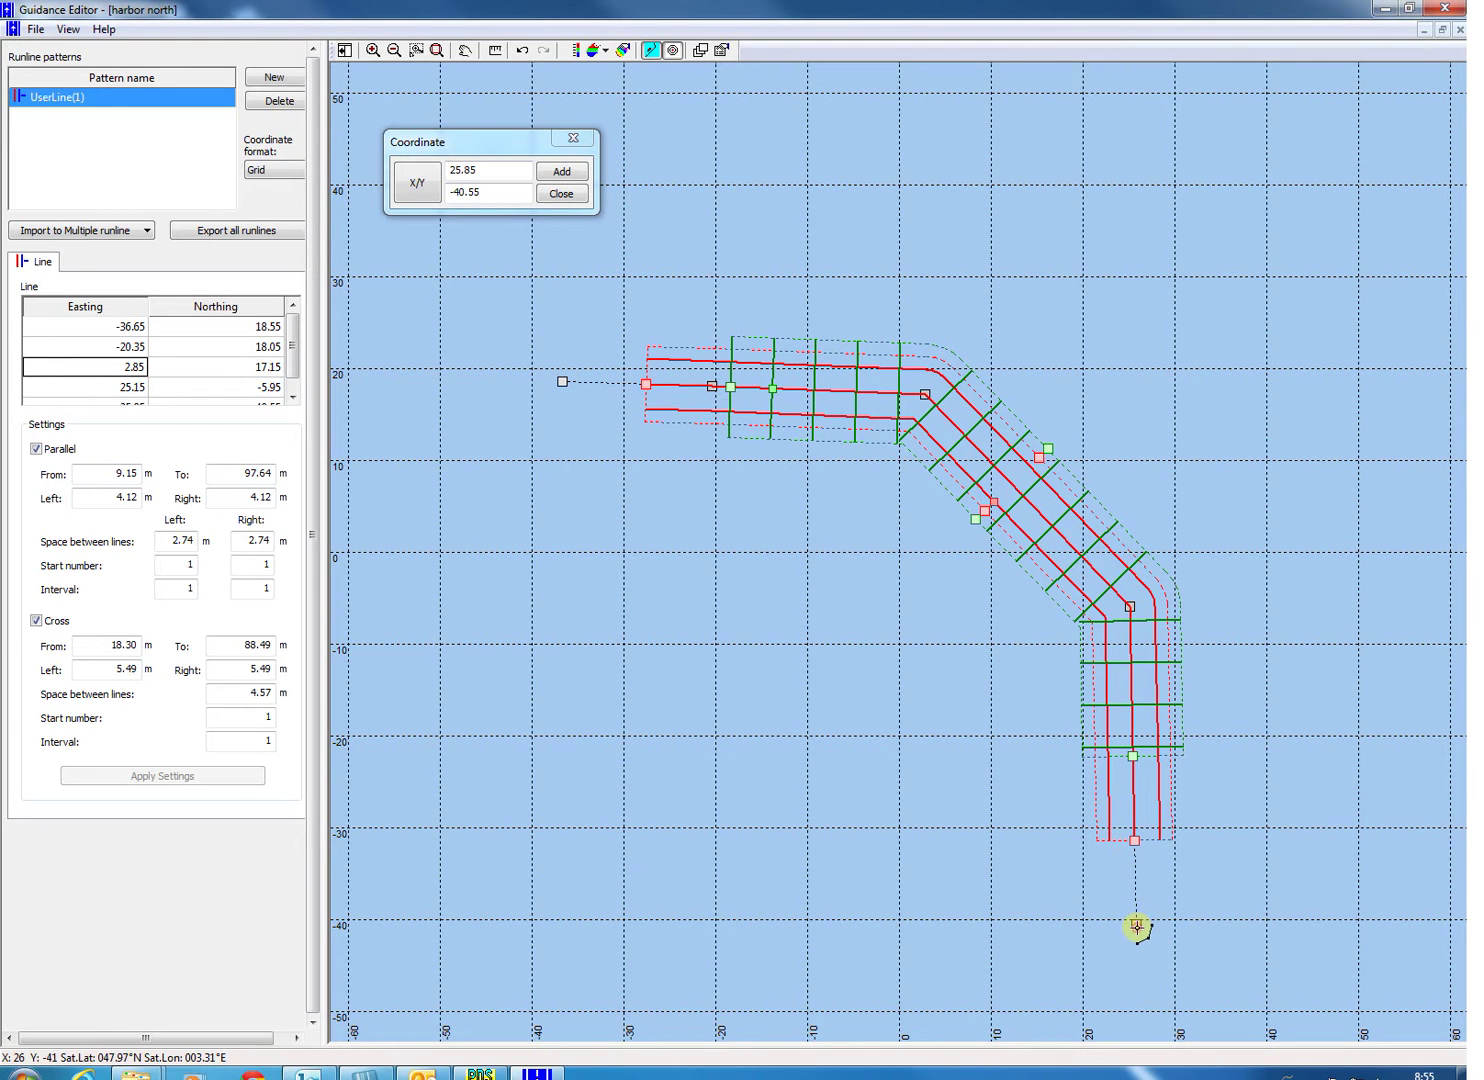
{"action": "left_click_drag", "start_coordinate": [1137, 927], "coordinate": [1128, 992]}
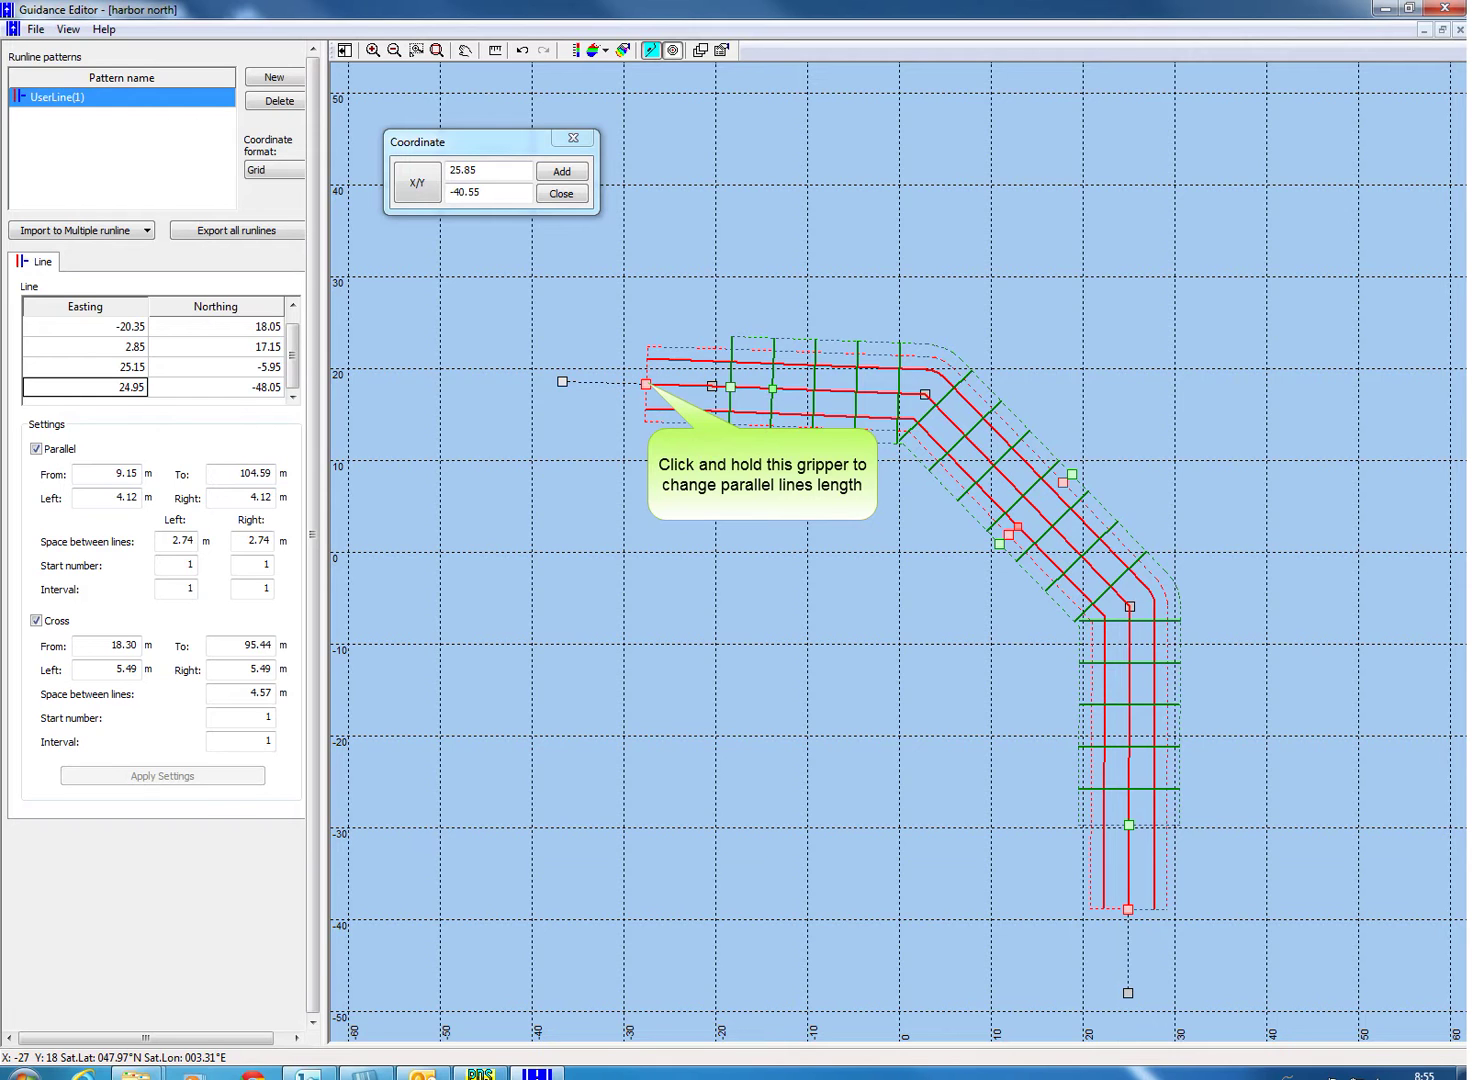
- Drag the parallel-line grippers so the lines start at 5.43 m and end further along
{"action": "left_click_drag", "start_coordinate": [646, 383], "coordinate": [613, 388]}
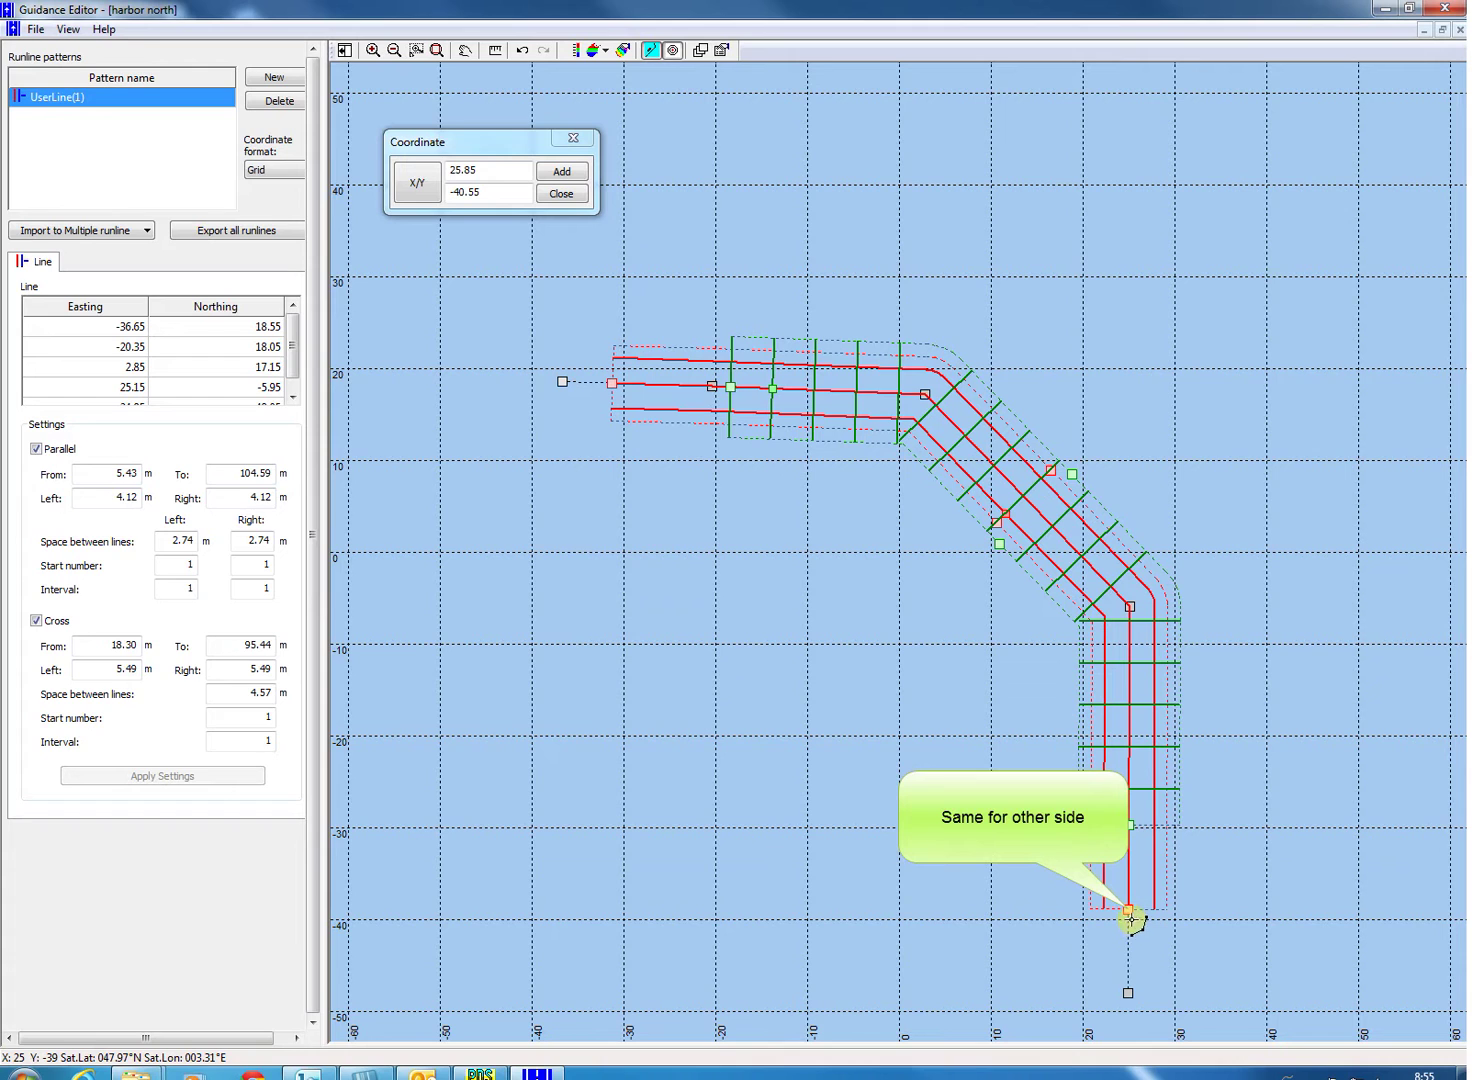
{"action": "mouse_move", "coordinate": [1128, 909]}
{"action": "left_mouse_down"}
{"action": "mouse_move", "coordinate": [1132, 975]}
{"action": "mouse_move", "coordinate": [1126, 695]}
{"action": "mouse_move", "coordinate": [1128, 941]}
{"action": "left_mouse_up"}
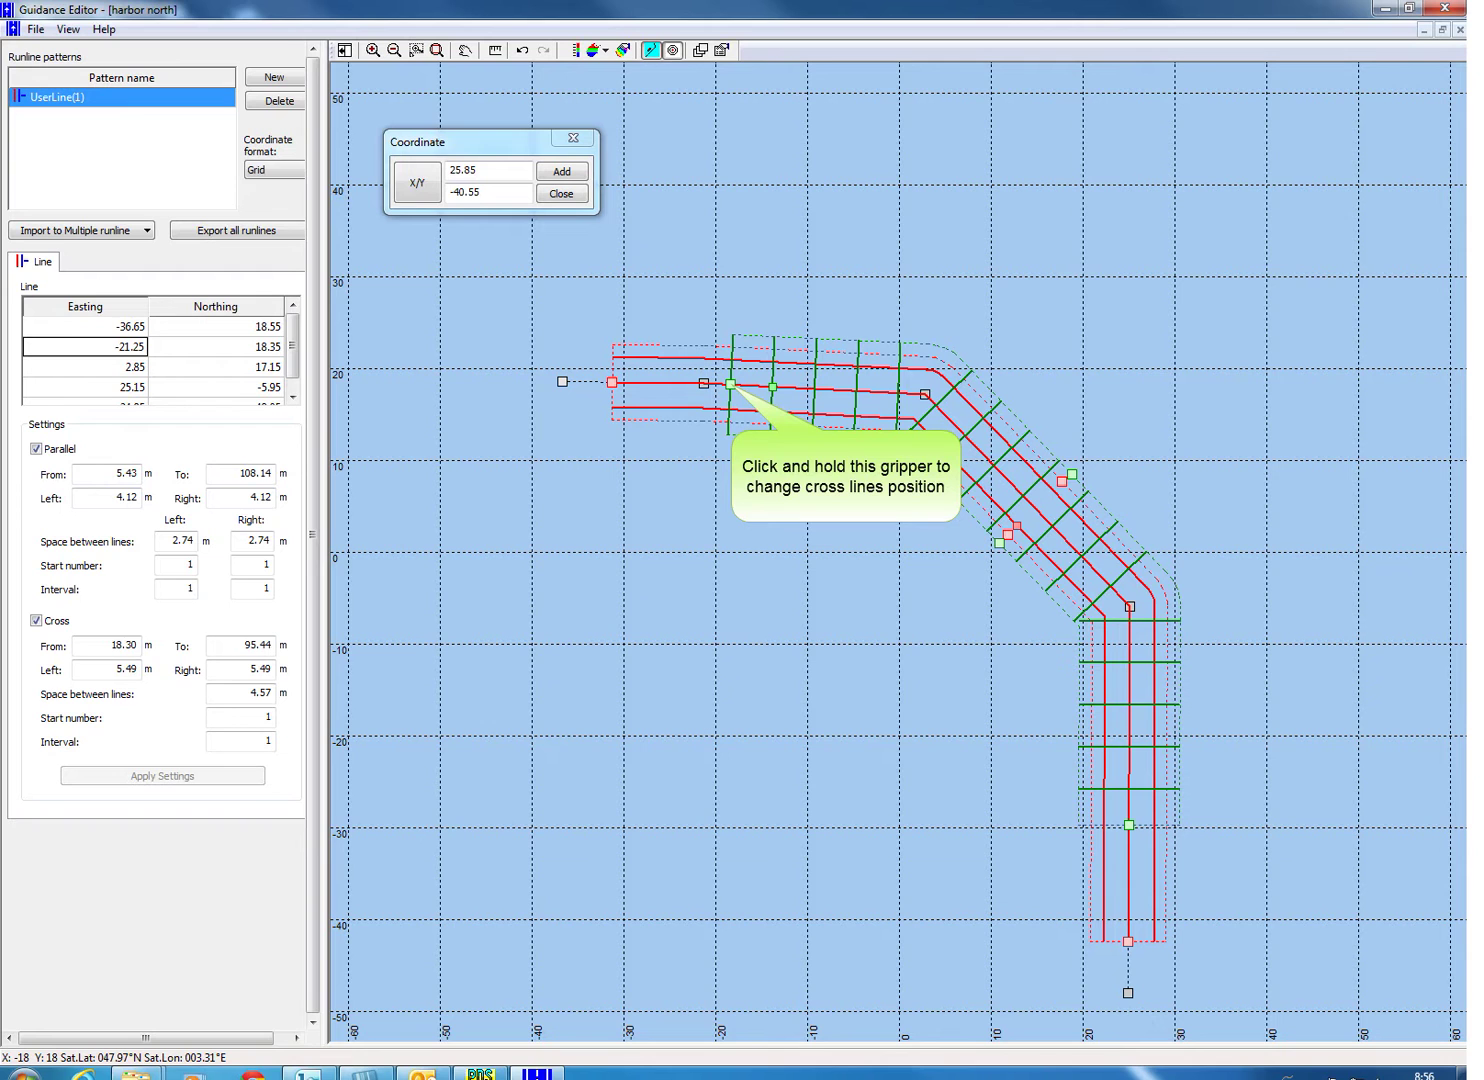
- Set the cross lines to run 10.72–93.73 m, reaching 9.02 m left and 12.49 m right
{"action": "left_click_drag", "start_coordinate": [731, 384], "coordinate": [666, 388]}
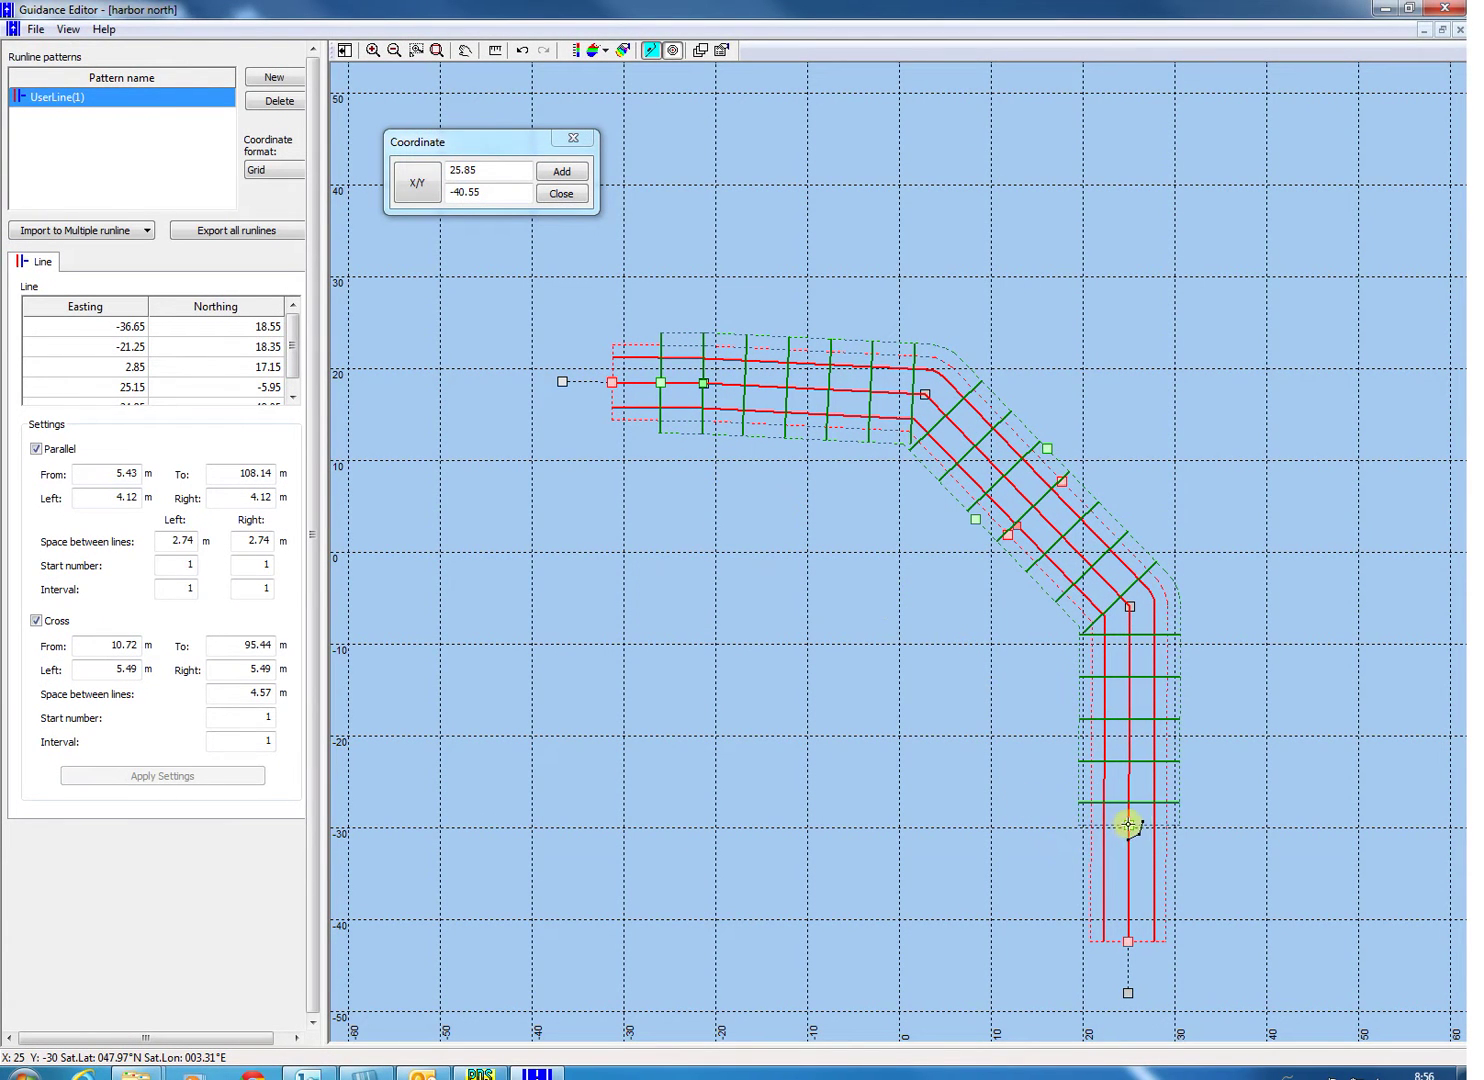
{"action": "mouse_move", "coordinate": [1128, 823]}
{"action": "left_mouse_down"}
{"action": "mouse_move", "coordinate": [1142, 972]}
{"action": "mouse_move", "coordinate": [1138, 809]}
{"action": "left_mouse_up"}
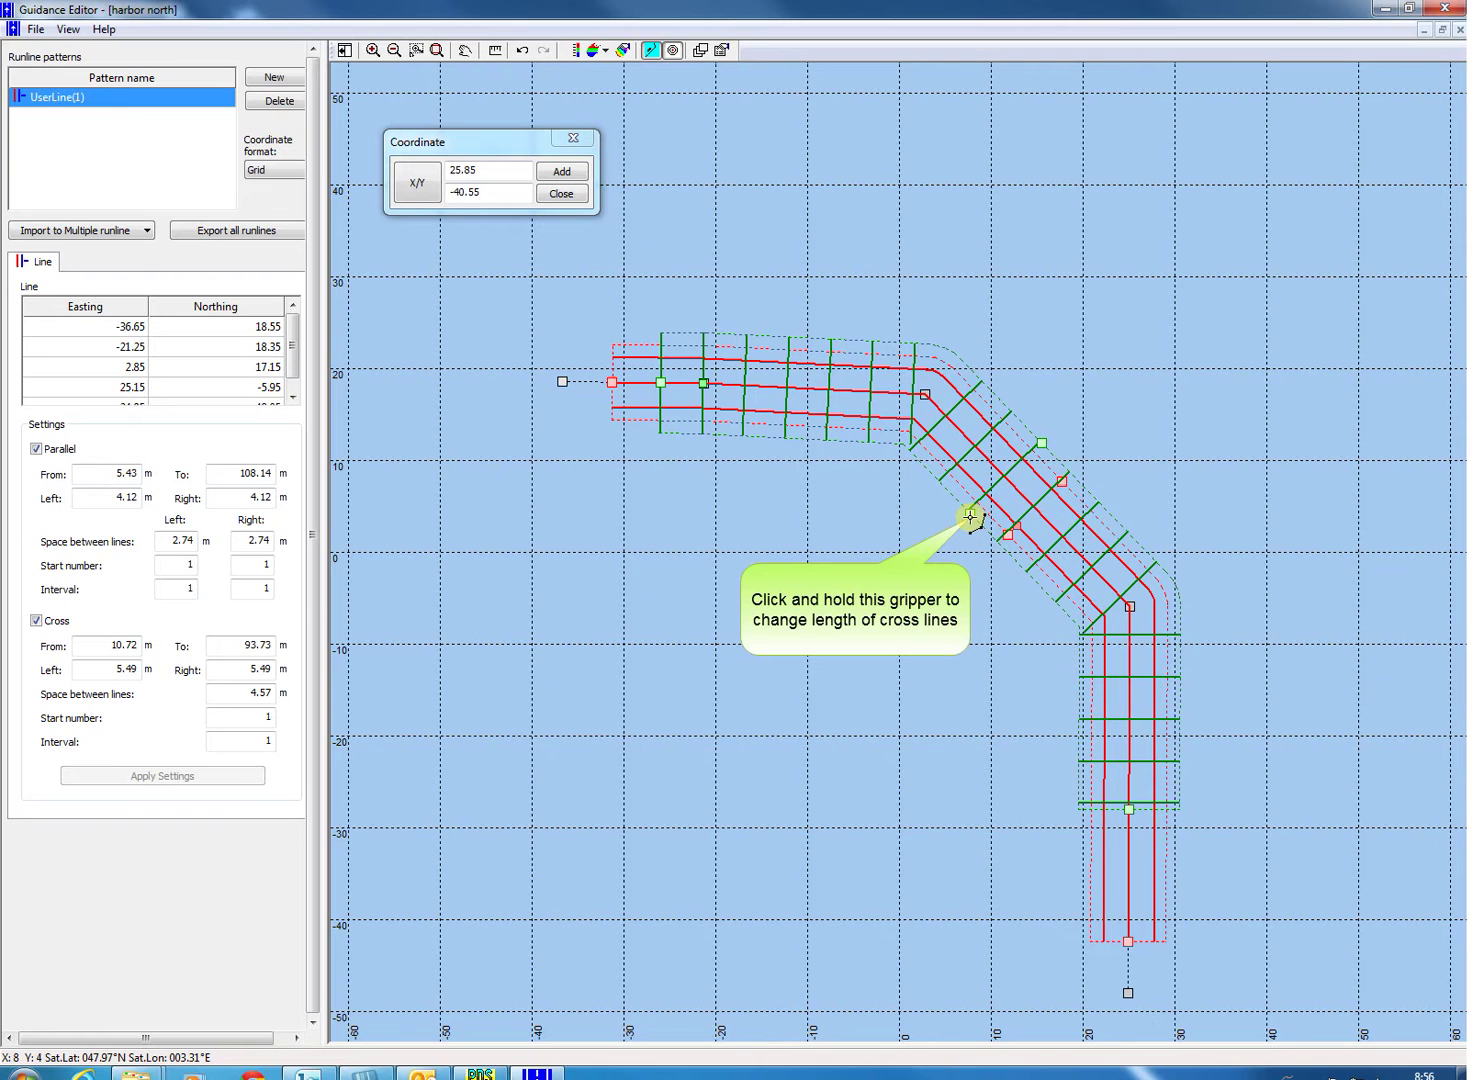
{"action": "left_click_drag", "start_coordinate": [970, 516], "coordinate": [924, 558]}
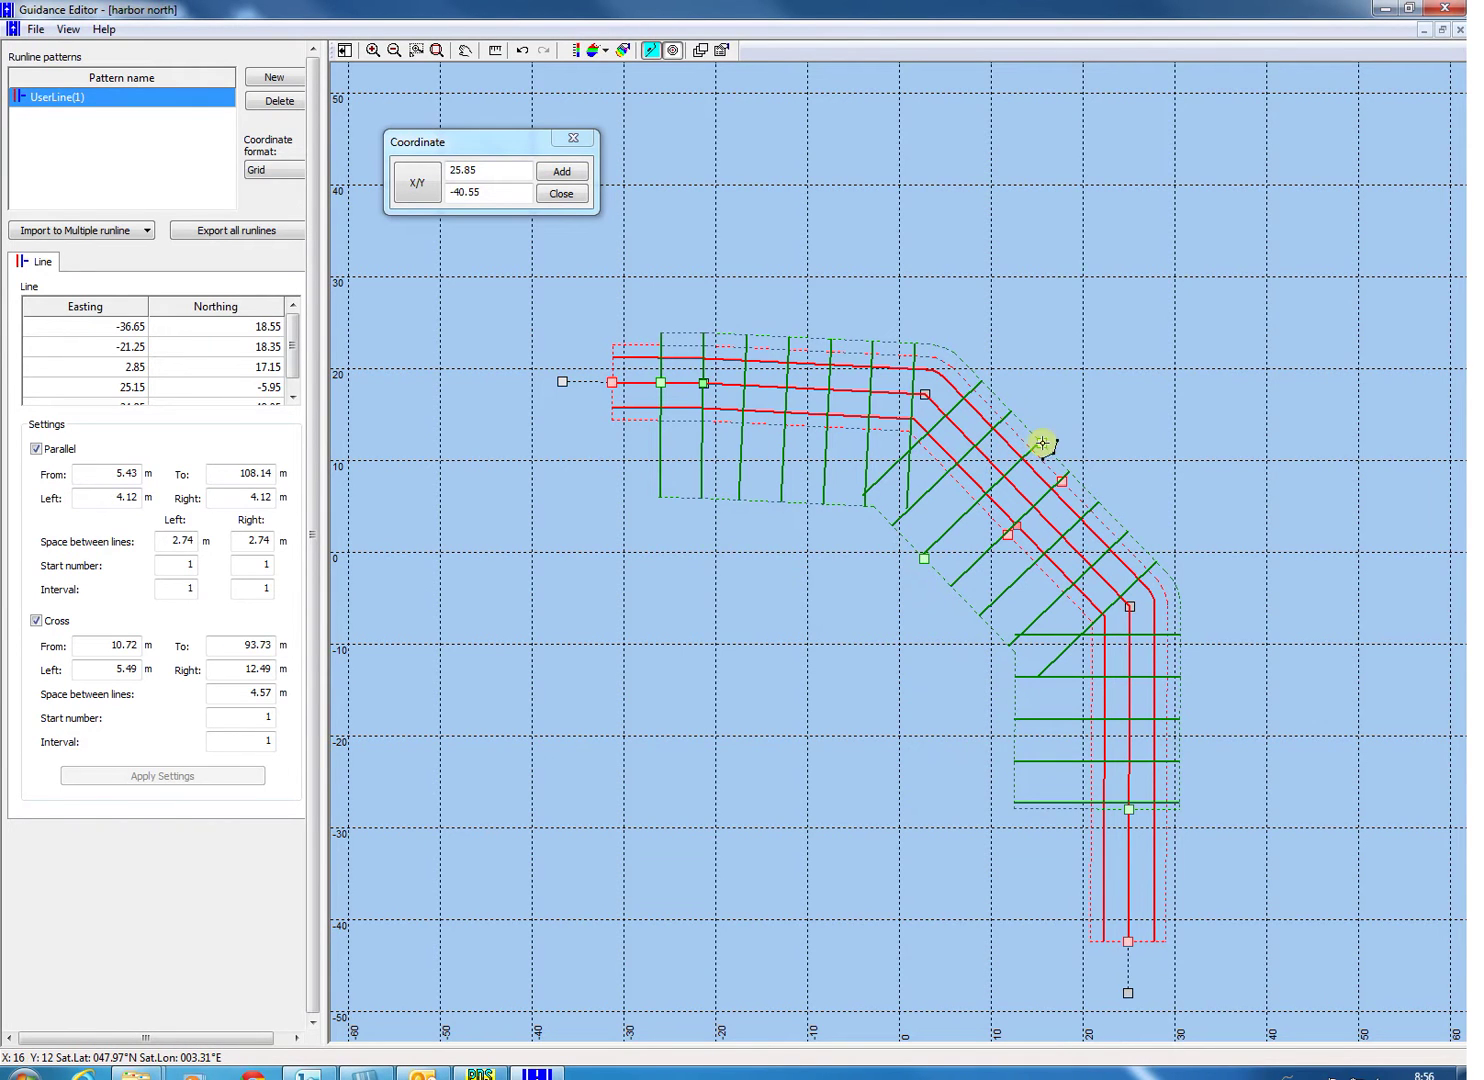
{"action": "left_click_drag", "start_coordinate": [1043, 443], "coordinate": [1078, 432]}
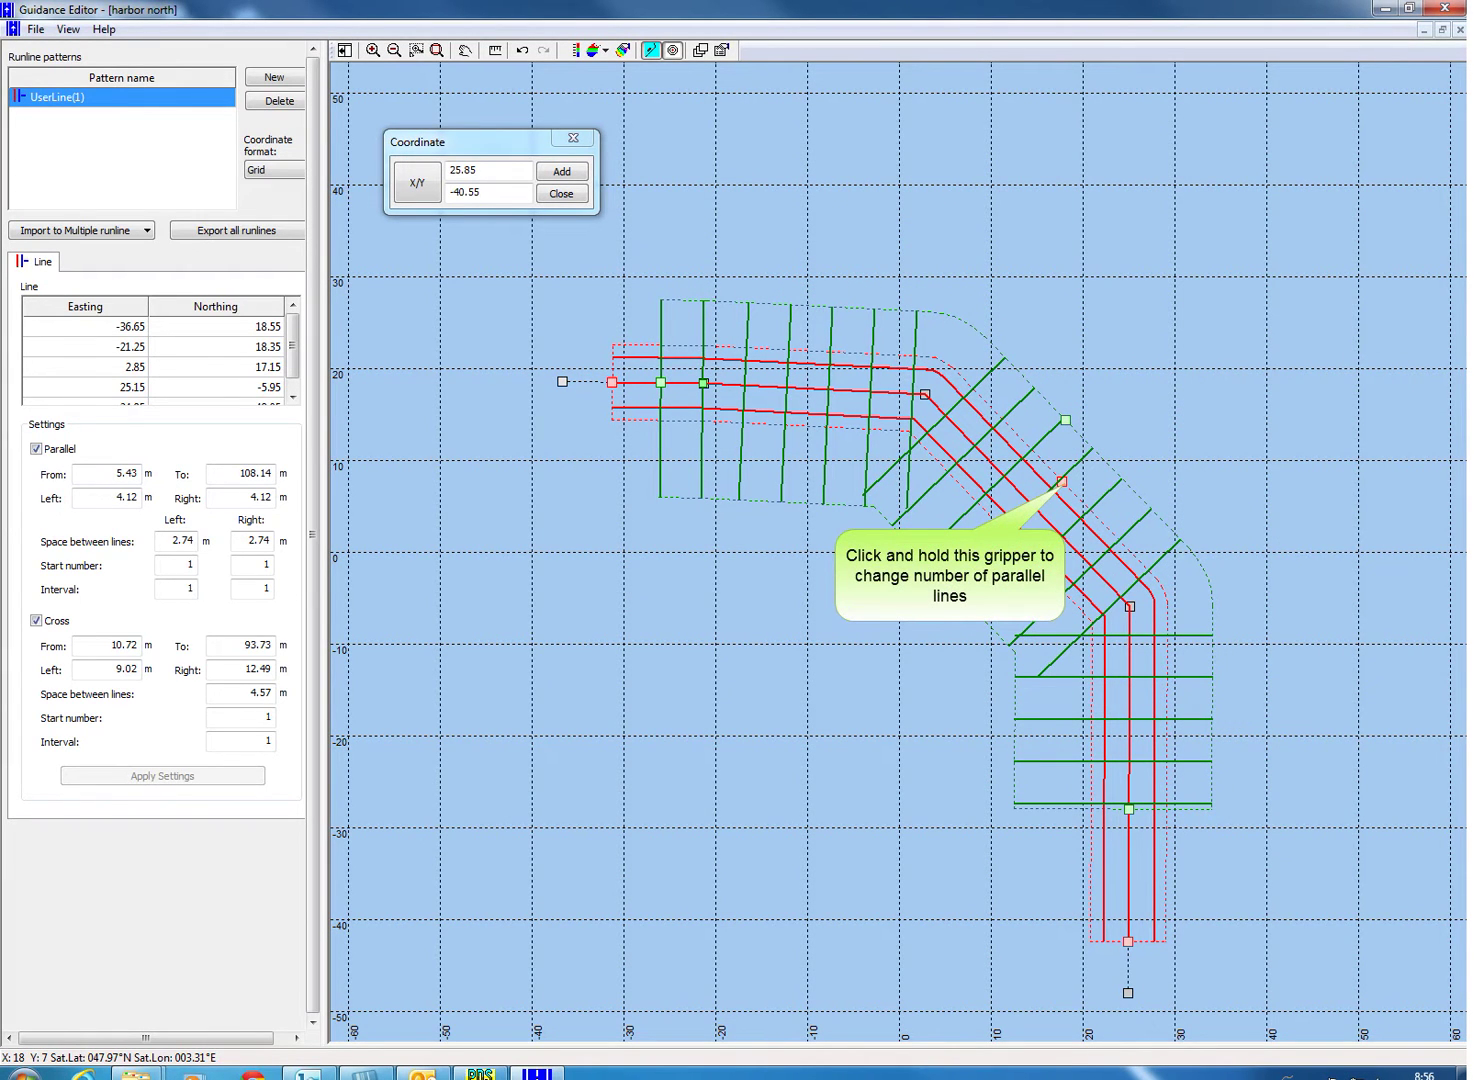
- Widen the parallel lines to 11.89 m left and 10.34 m right, and adjust the left spacing
{"action": "left_click_drag", "start_coordinate": [1062, 481], "coordinate": [1136, 455]}
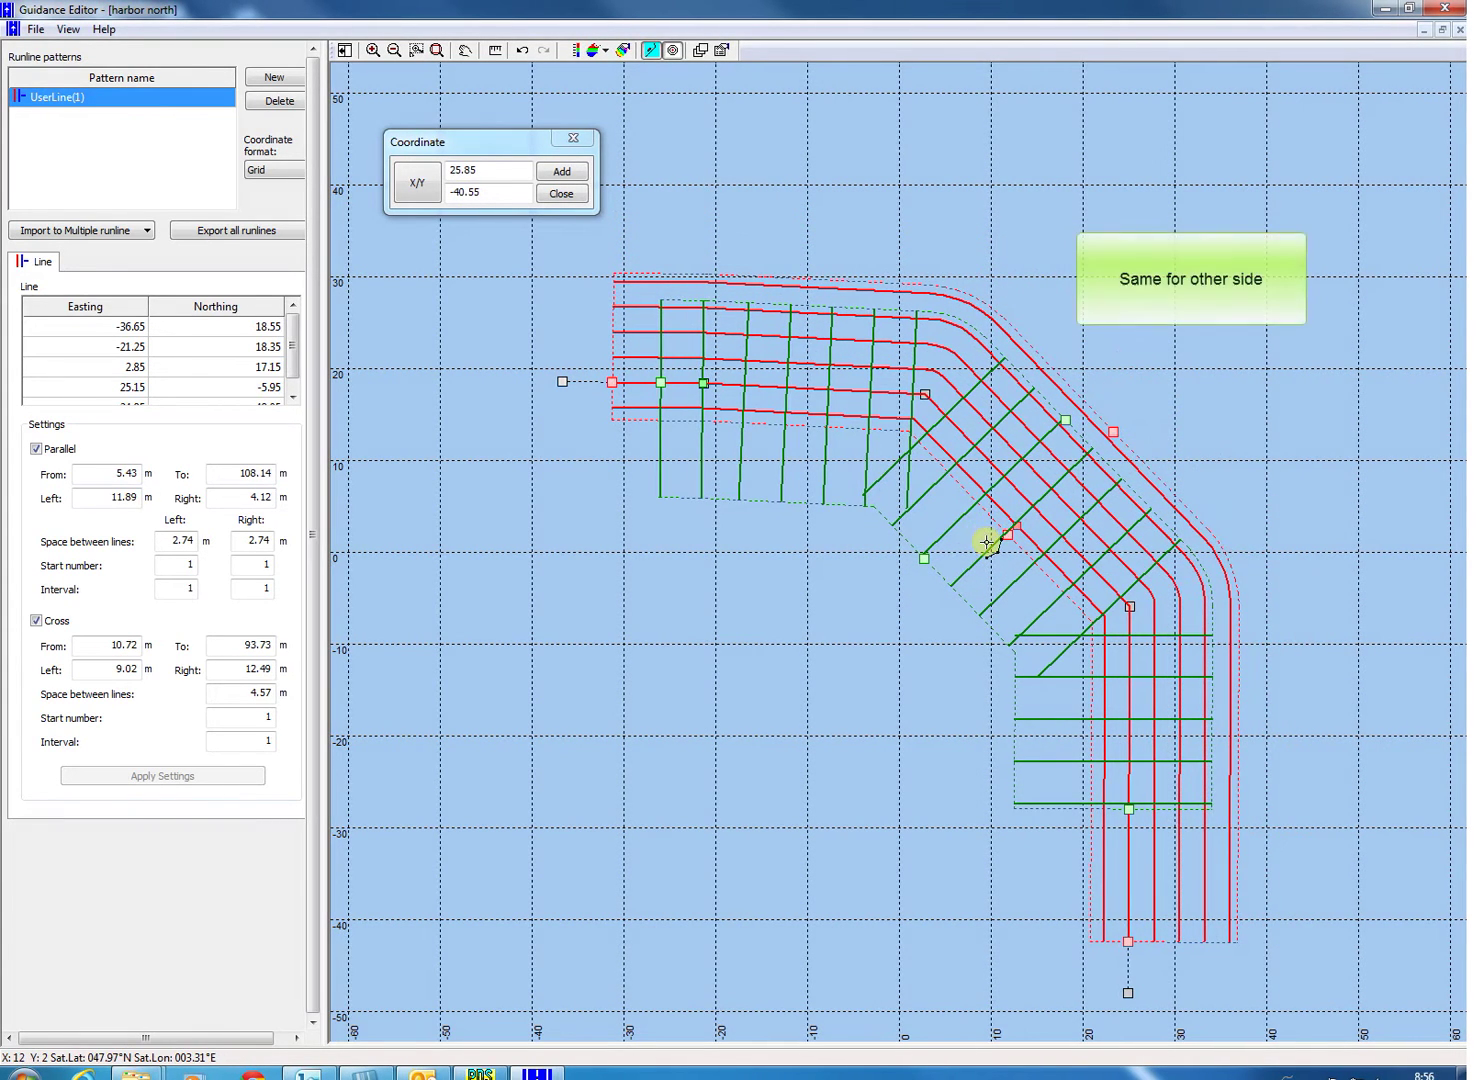
{"action": "left_click_drag", "start_coordinate": [1010, 537], "coordinate": [988, 571]}
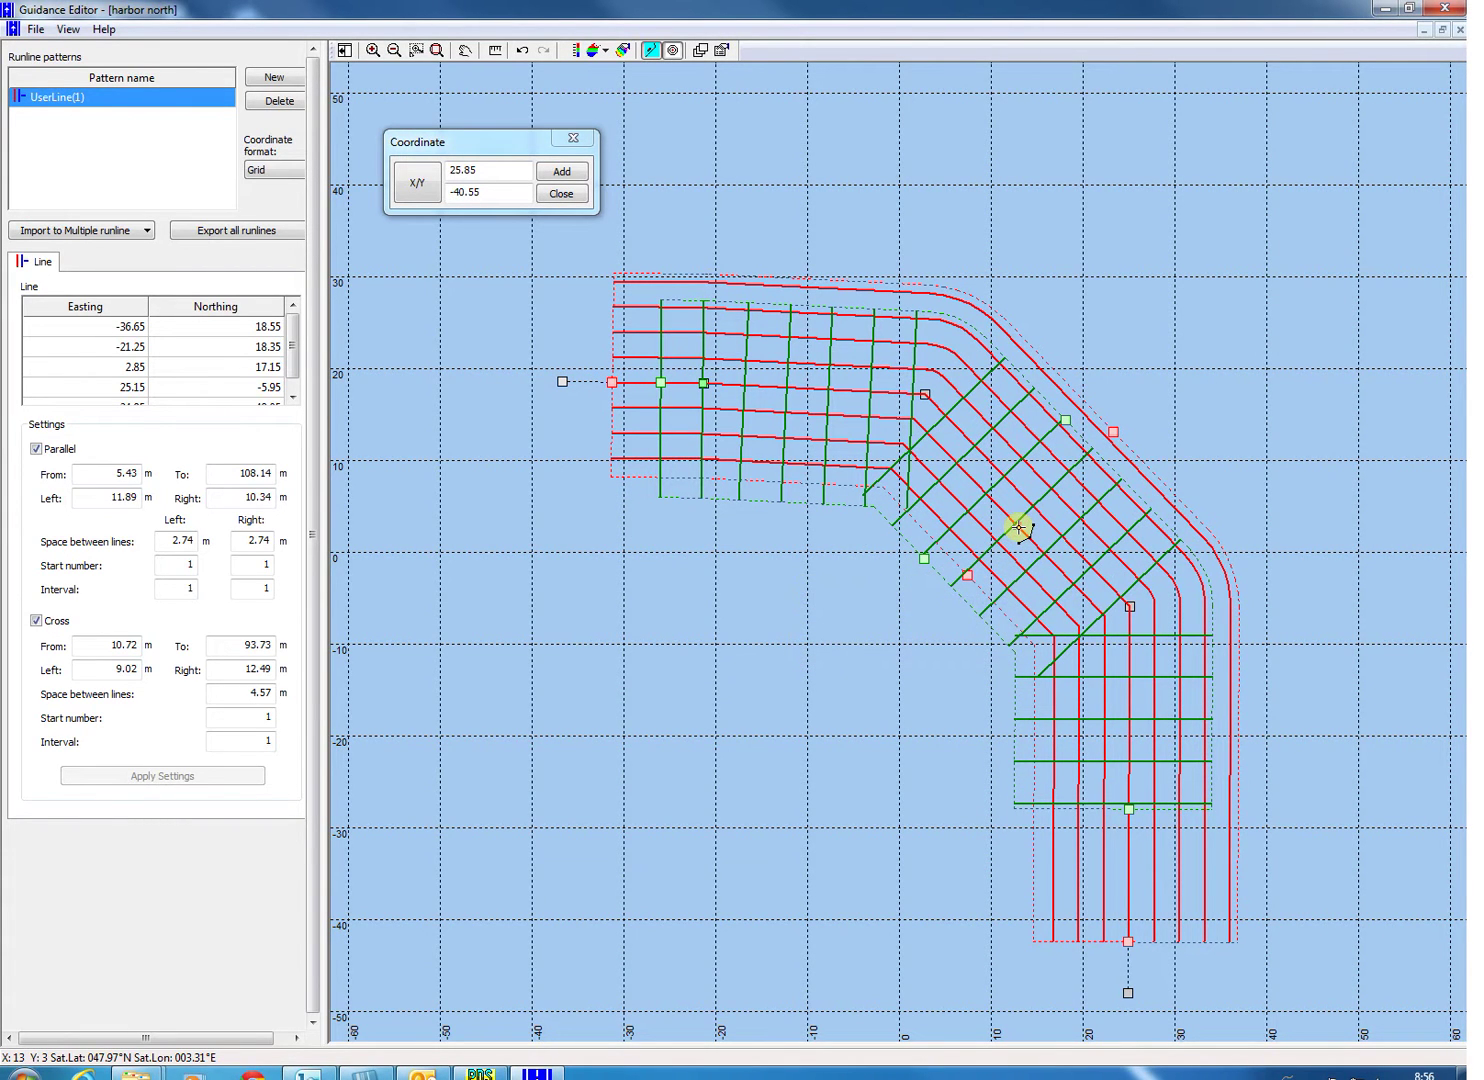
{"action": "mouse_move", "coordinate": [1017, 525]}
{"action": "left_mouse_down"}
{"action": "mouse_move", "coordinate": [1010, 546]}
{"action": "mouse_move", "coordinate": [1018, 536]}
{"action": "left_mouse_up"}
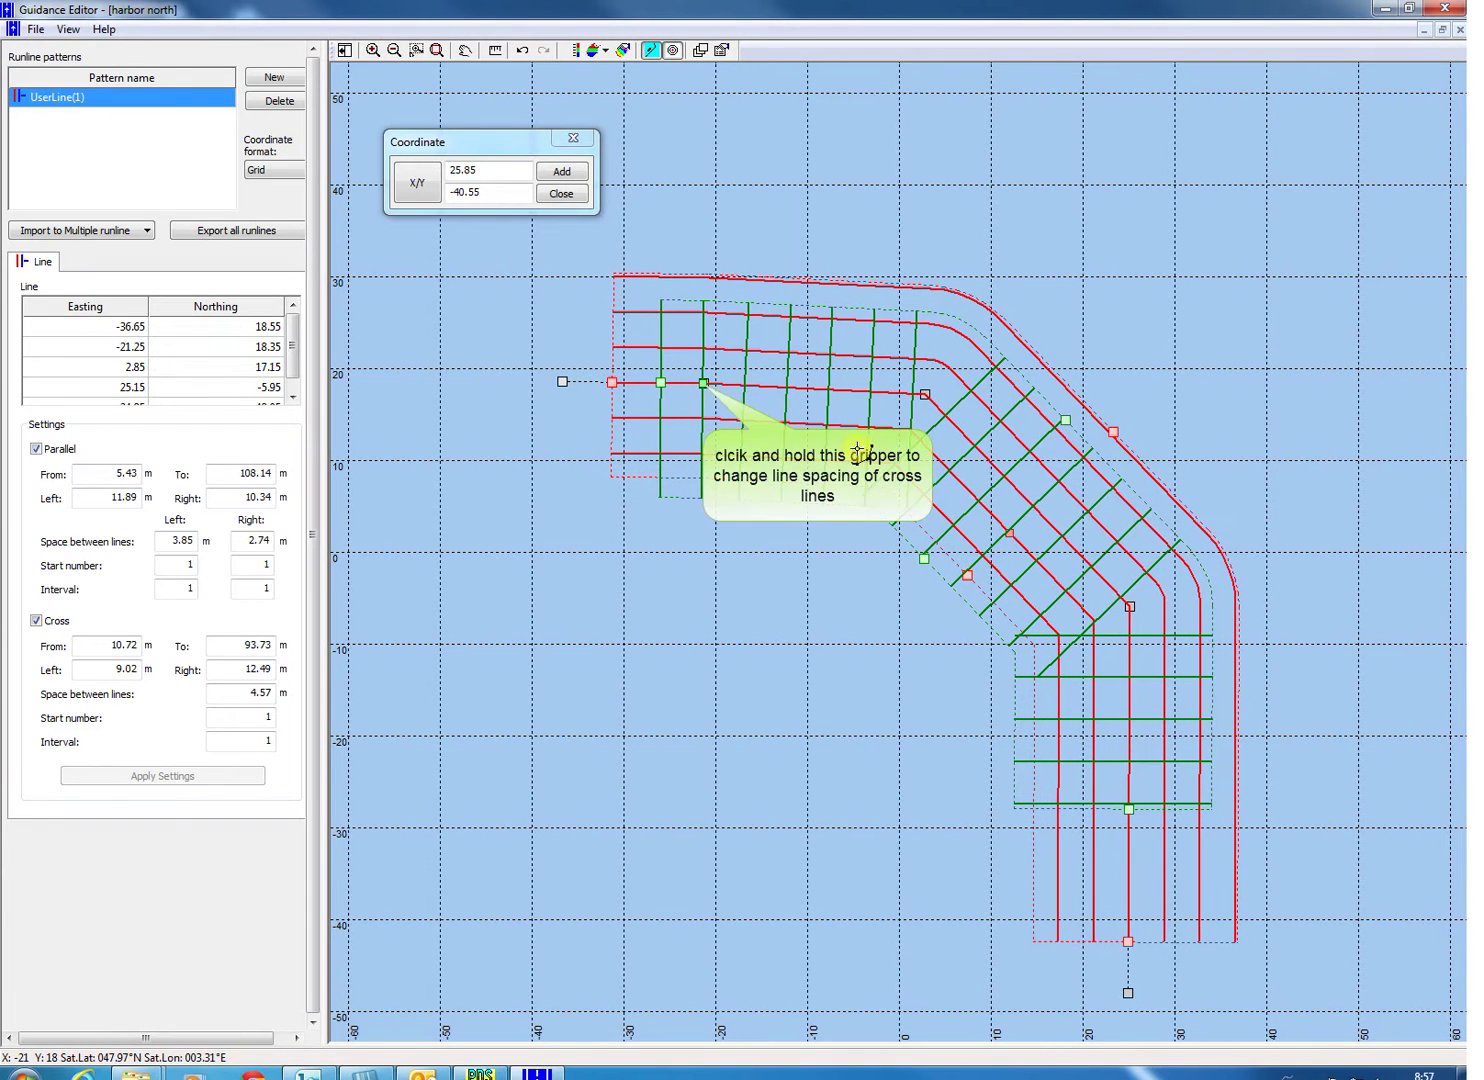
- Set cross-line spacing to 5.43 m and move the pattern to start at -48.55/11.75
{"action": "left_click_drag", "start_coordinate": [704, 384], "coordinate": [704, 384]}
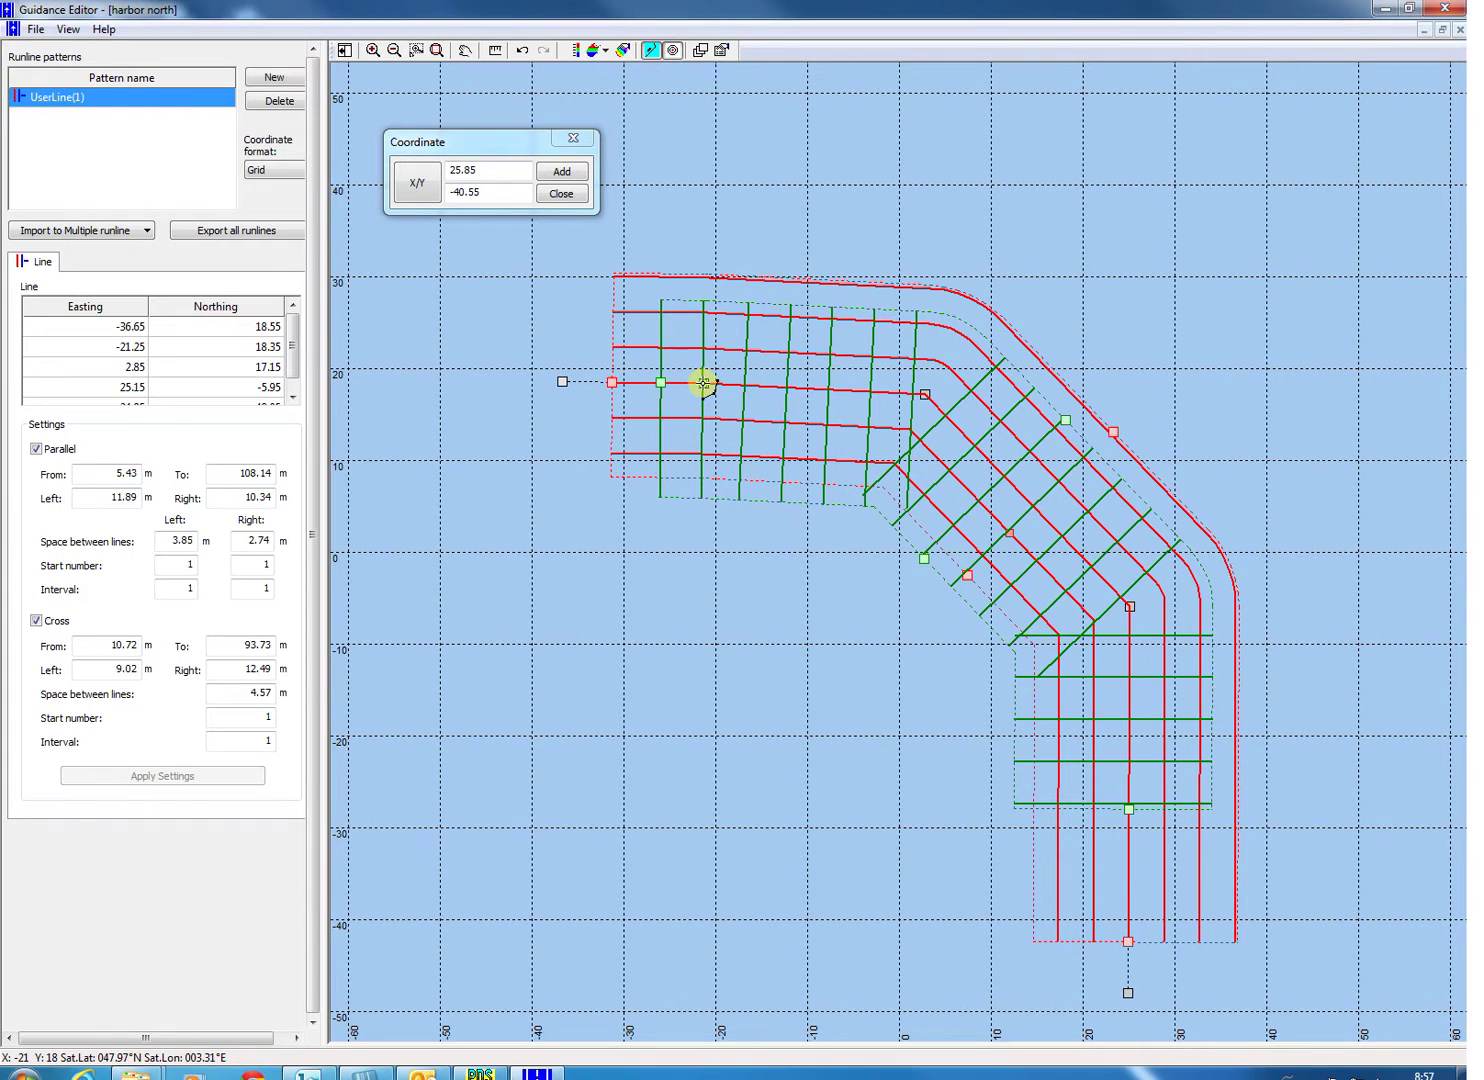
{"action": "mouse_move", "coordinate": [704, 384]}
{"action": "left_mouse_down"}
{"action": "mouse_move", "coordinate": [770, 406]}
{"action": "mouse_move", "coordinate": [663, 405]}
{"action": "mouse_move", "coordinate": [706, 414]}
{"action": "left_mouse_up"}
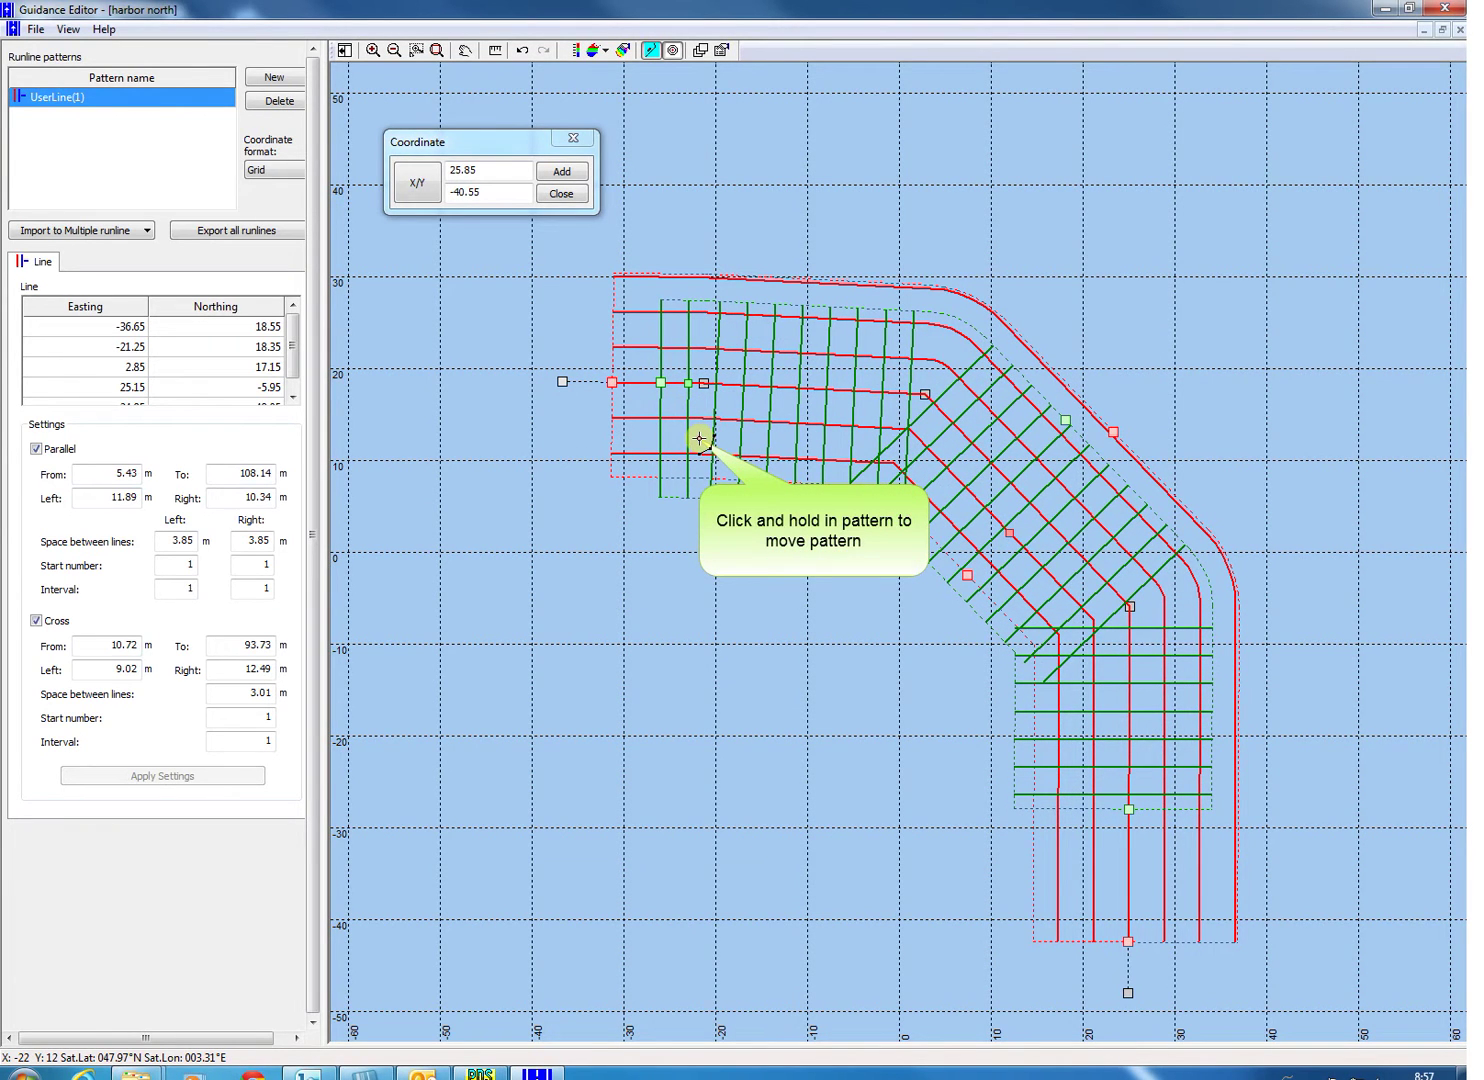
{"action": "left_click_drag", "start_coordinate": [699, 438], "coordinate": [735, 374]}
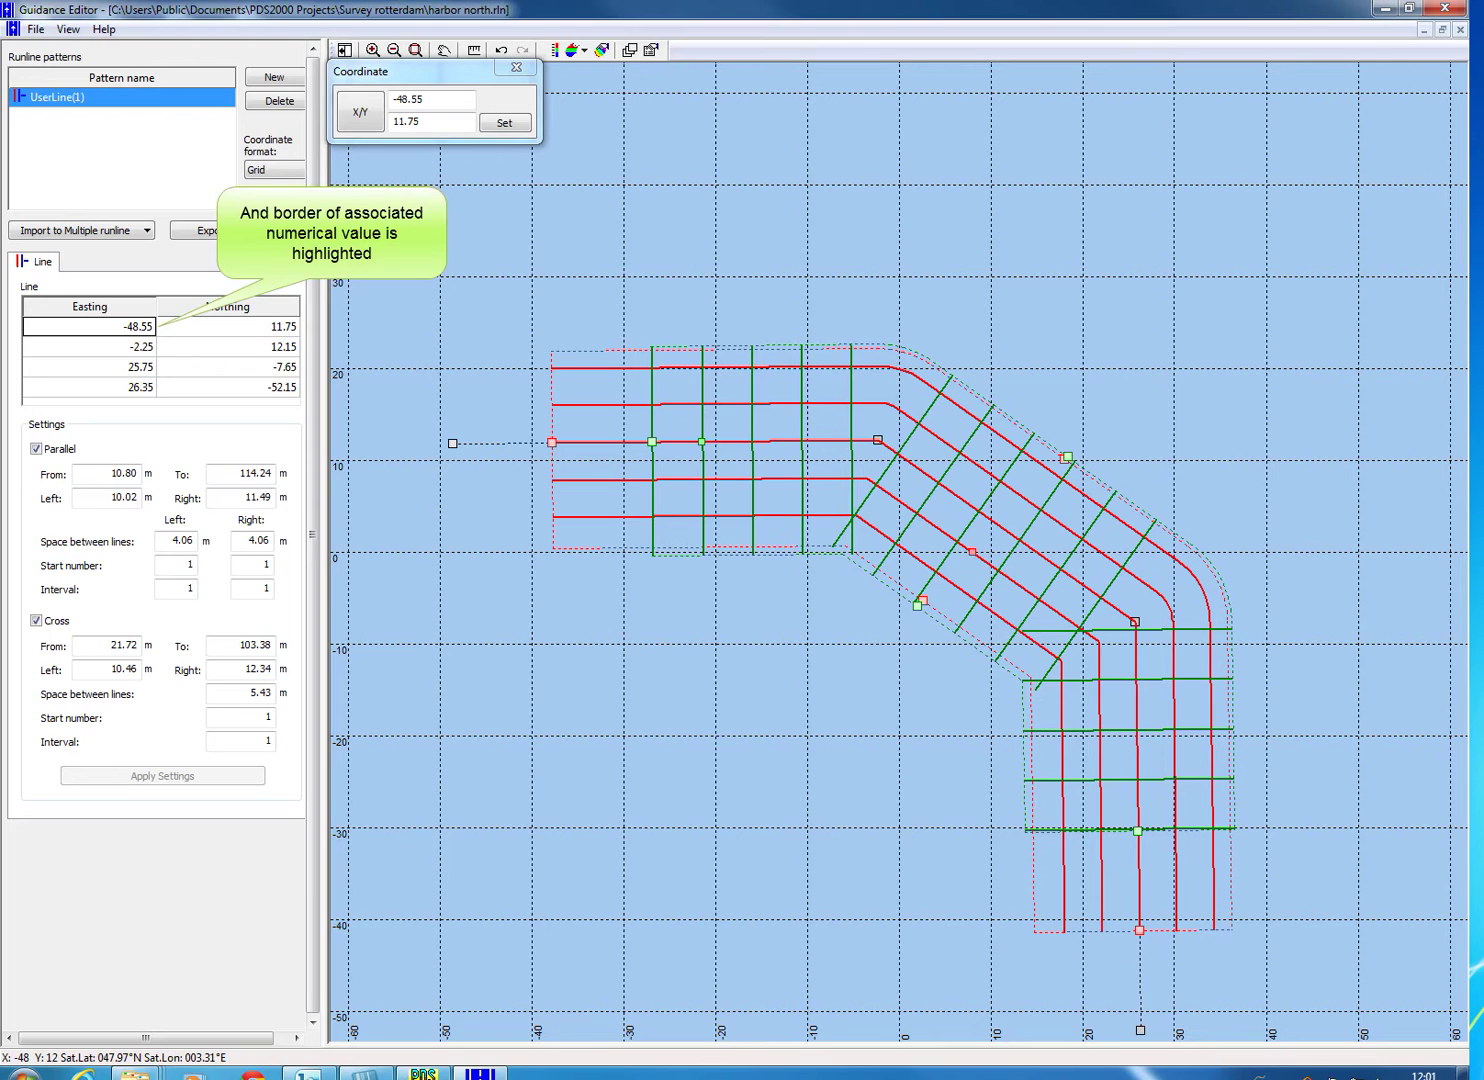
- Select the start and end points to read -48.25/11.85 and 26.45/-52.15
{"action": "left_click", "coordinate": [455, 441]}
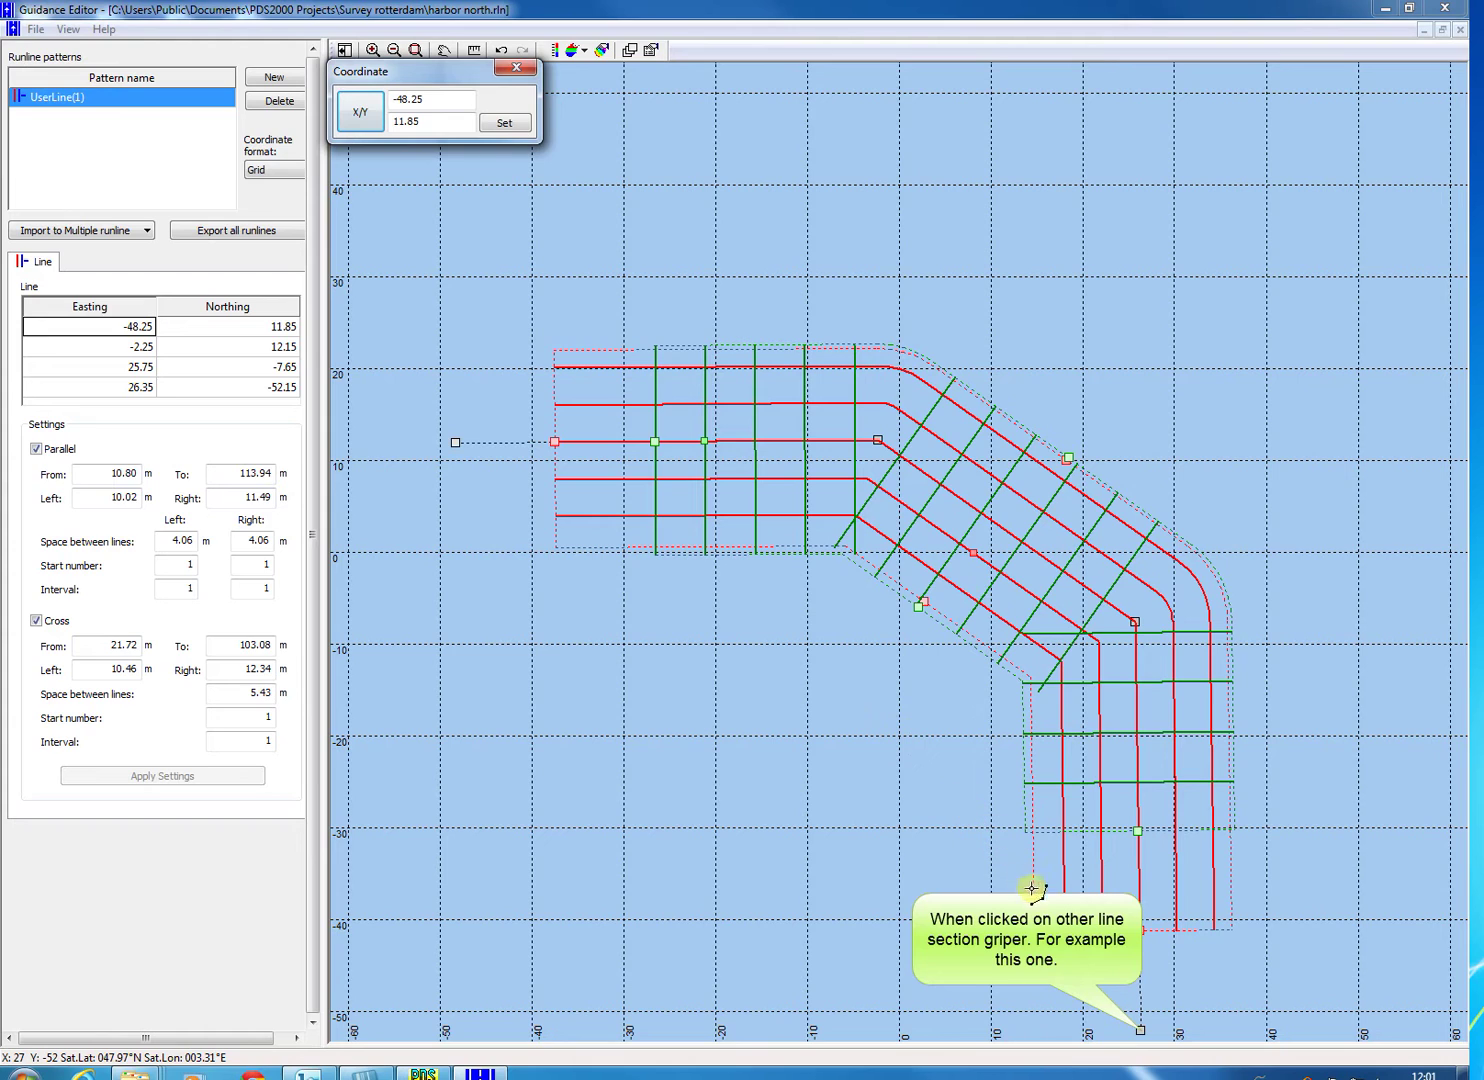
{"action": "left_click", "coordinate": [1141, 1030]}
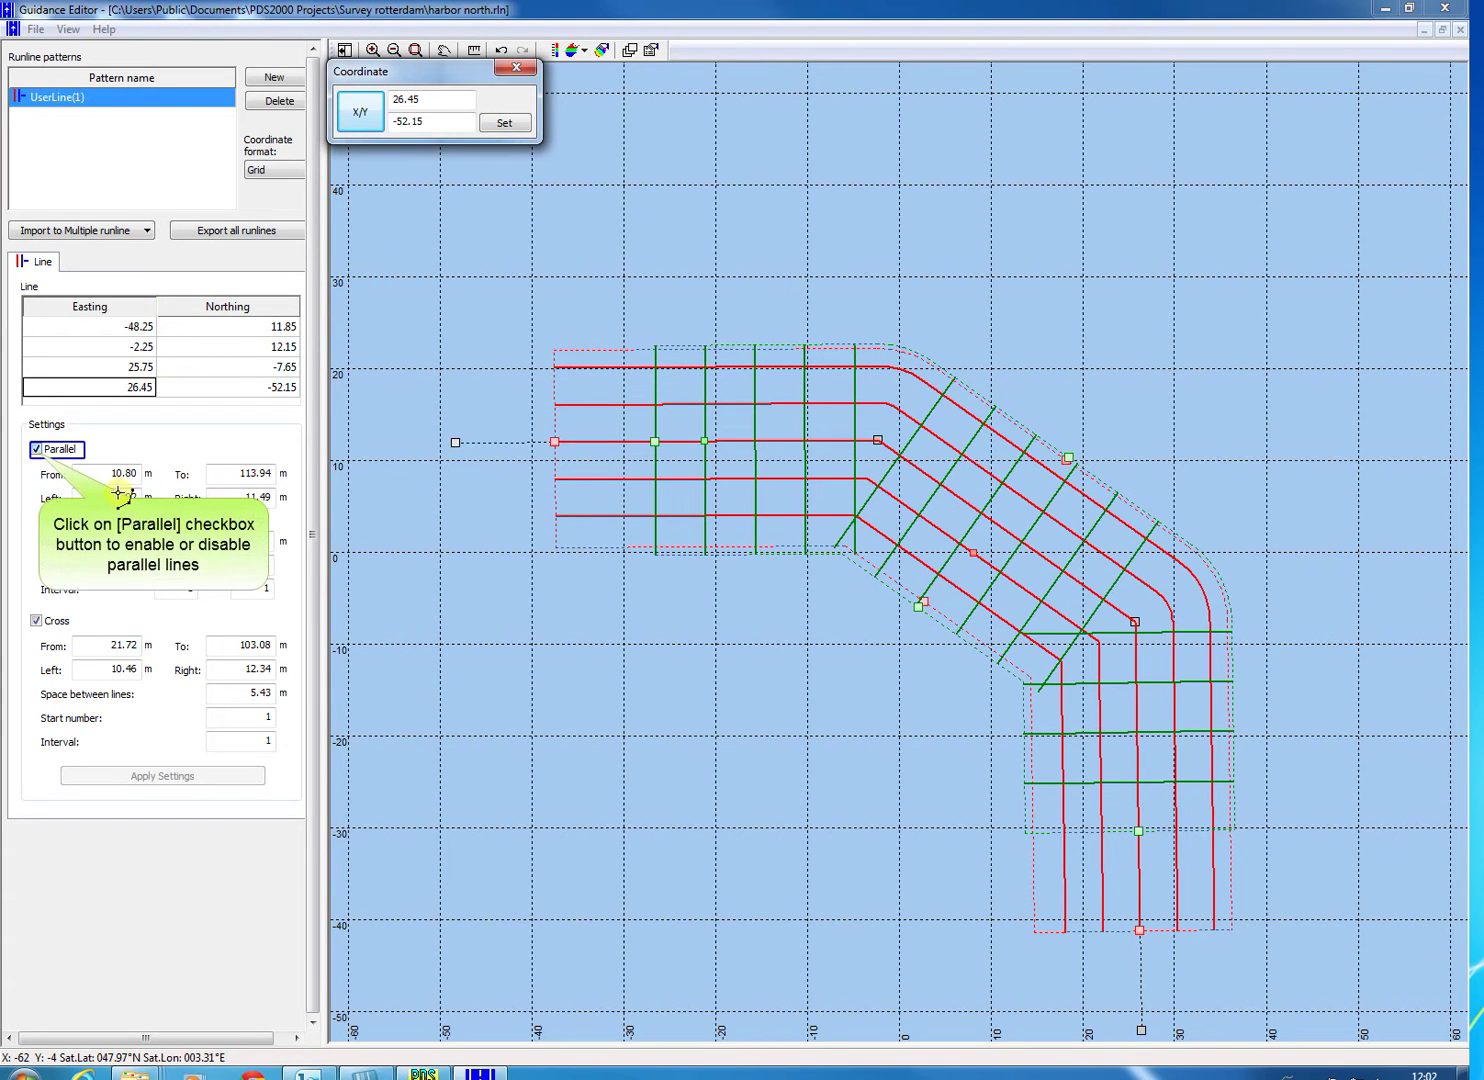
- Toggle the parallel lines off and on, then edit and apply the parallel start distance
{"action": "left_click", "coordinate": [37, 450]}
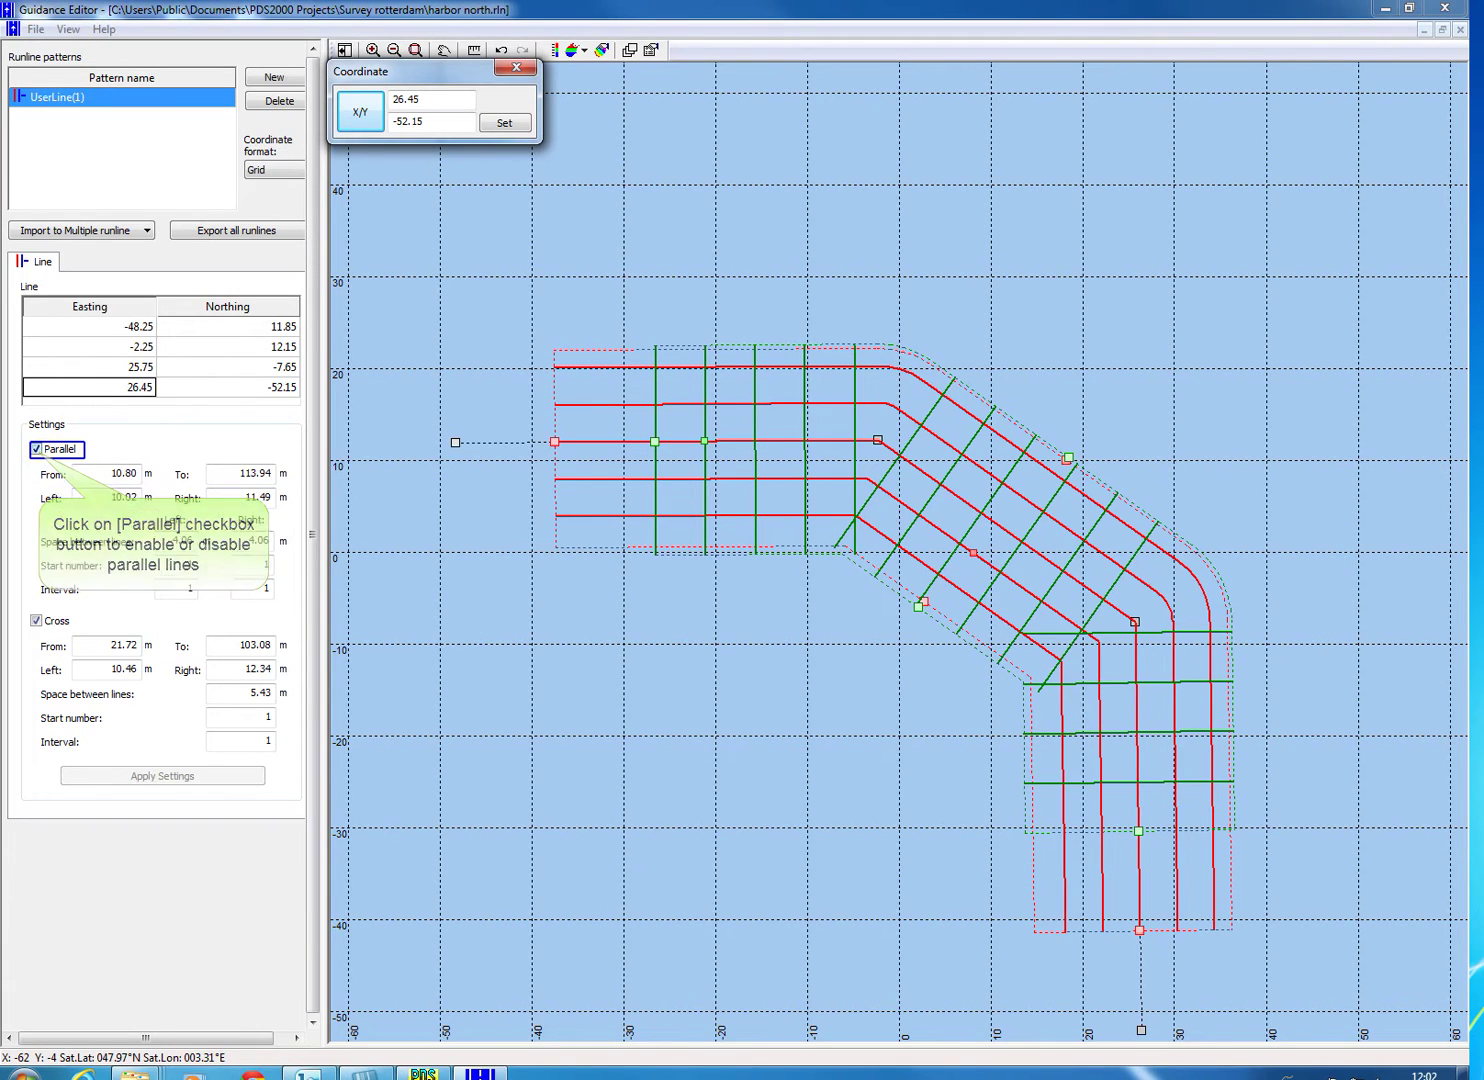
{"action": "left_click", "coordinate": [37, 450]}
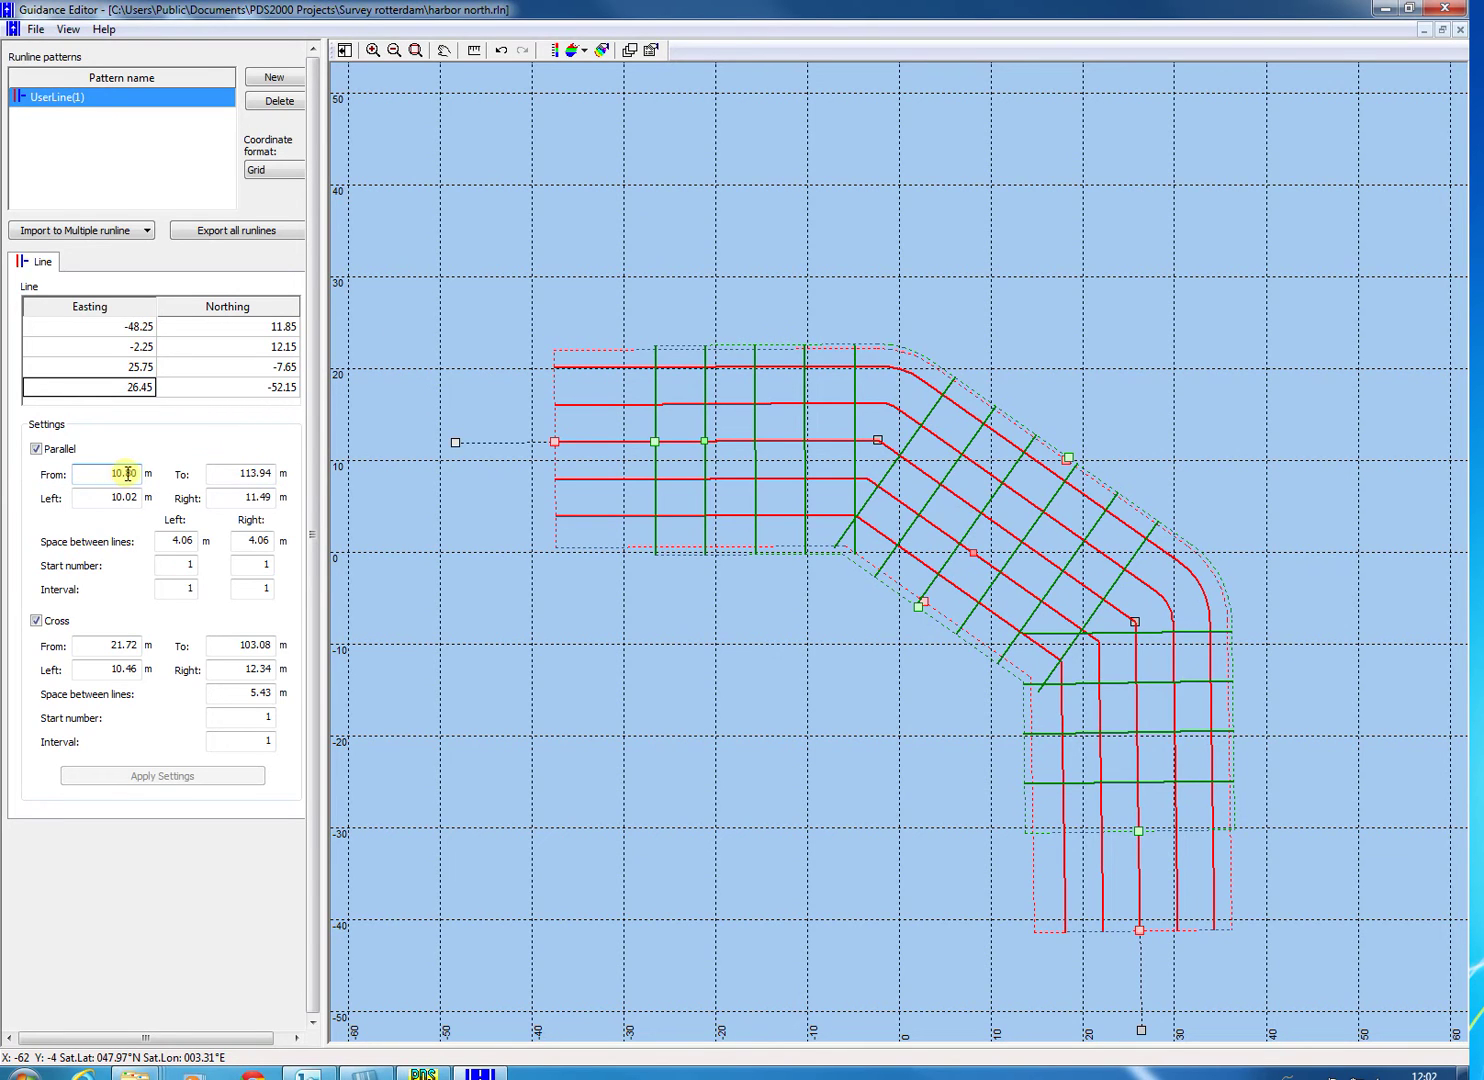
{"action": "key", "text": "BackSpace"}
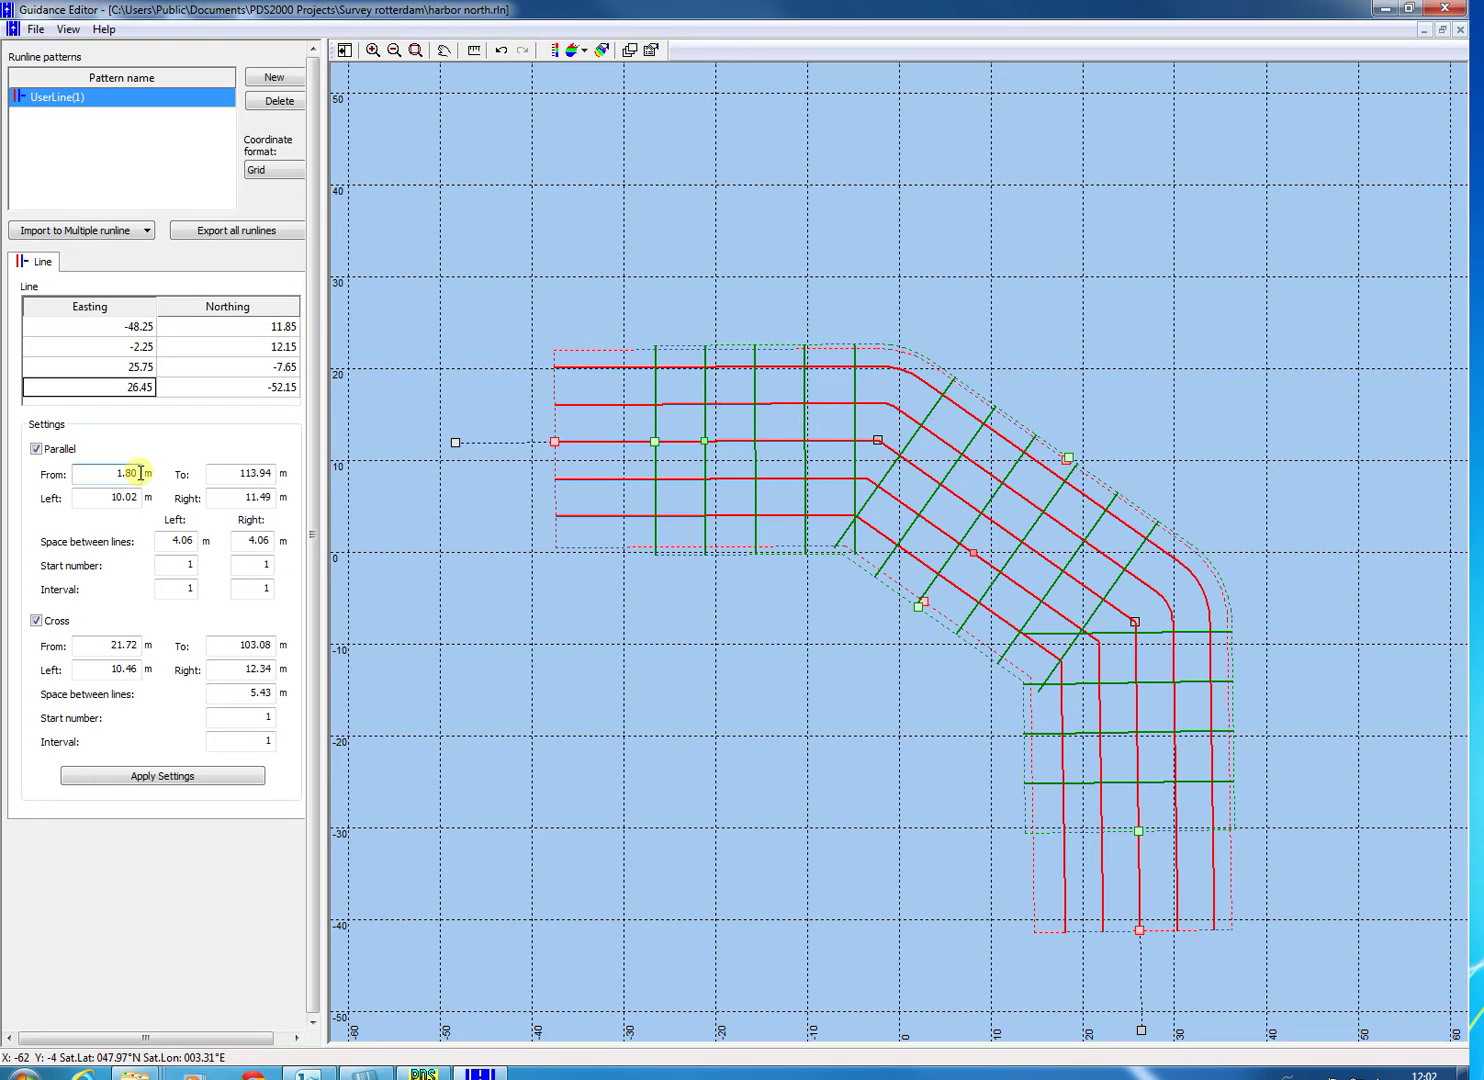
{"action": "type", "text": "5"}
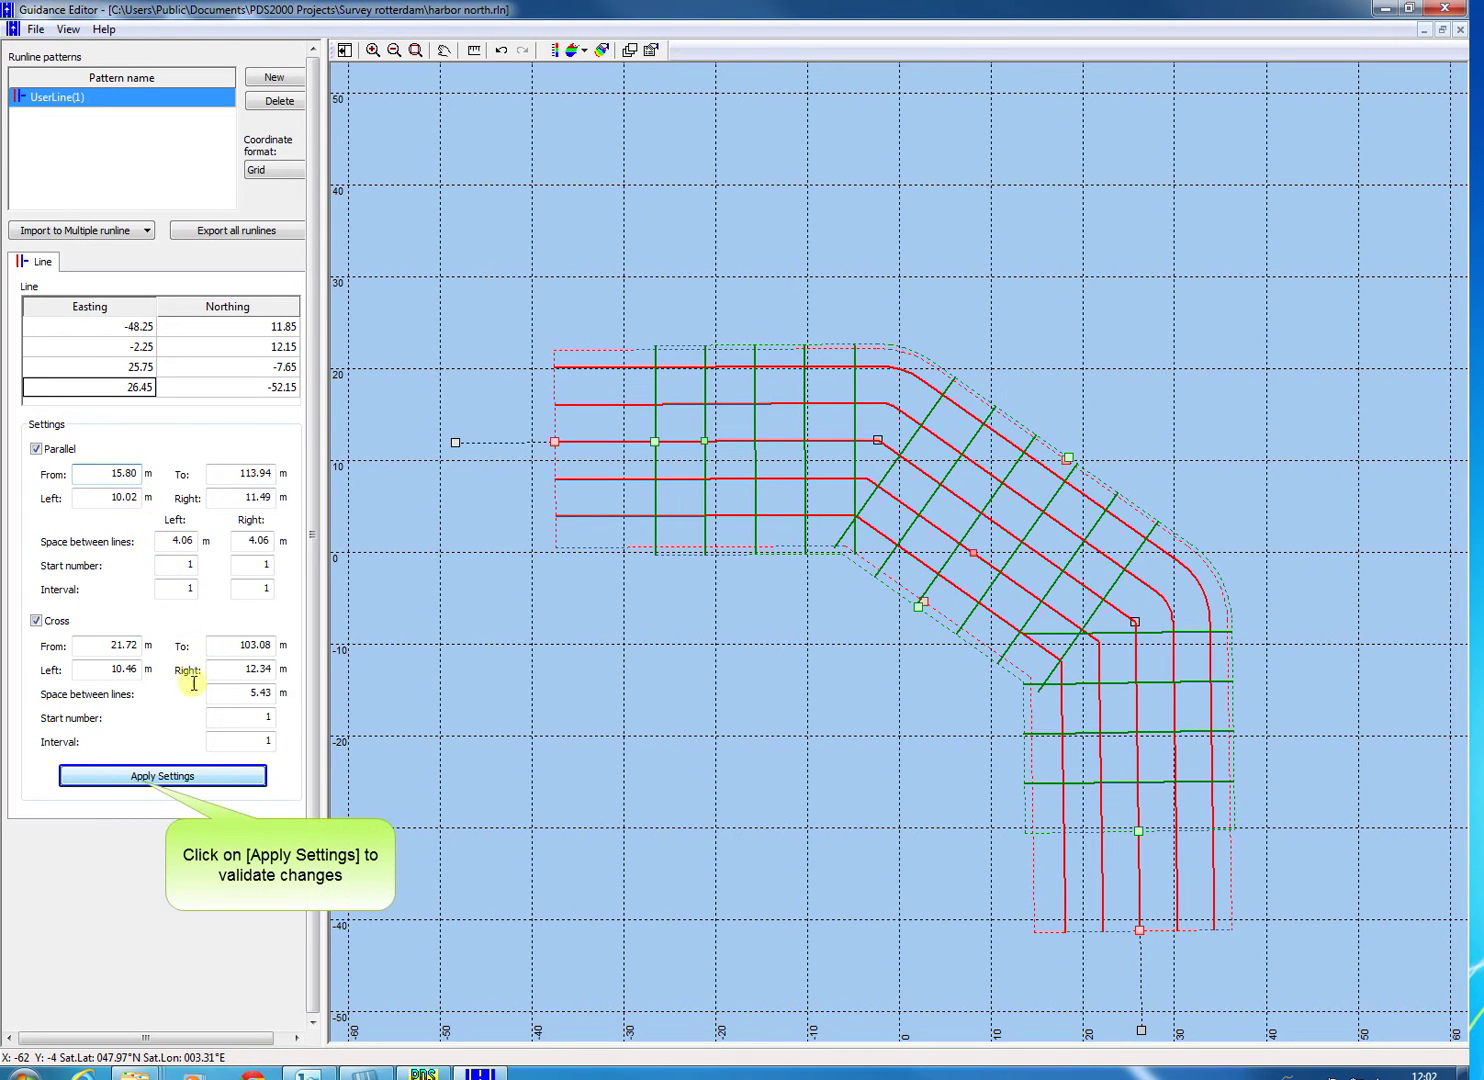
{"action": "left_click", "coordinate": [207, 780]}
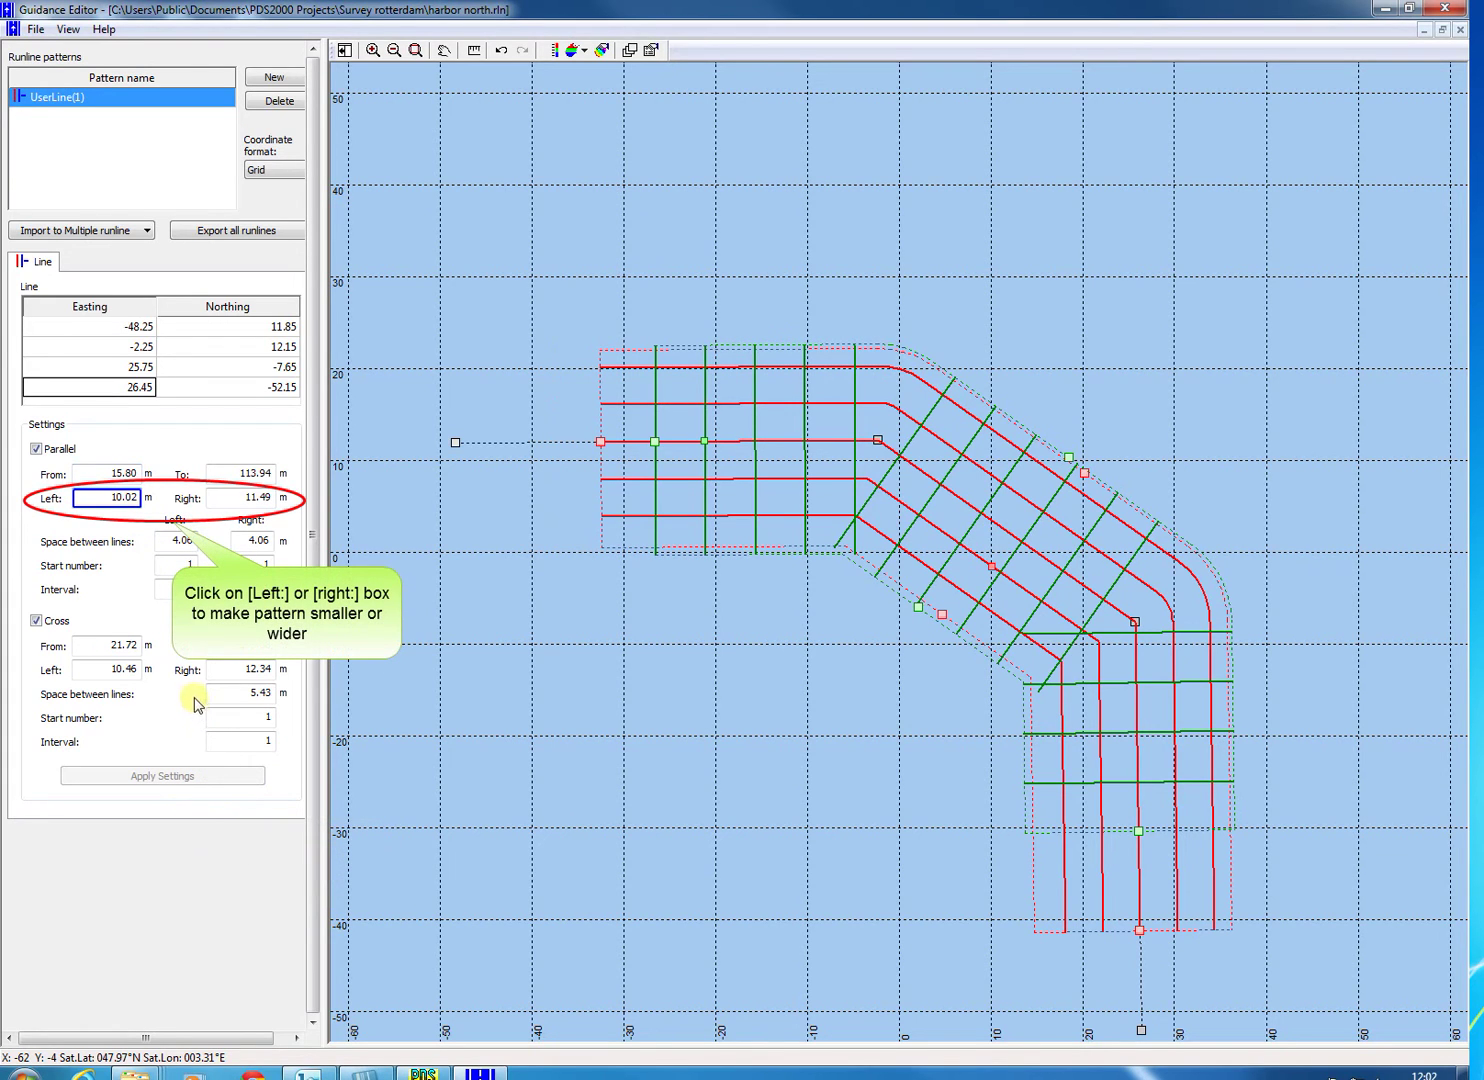
- Change the left width of the parallel lines and apply it
{"action": "left_click", "coordinate": [121, 499]}
{"action": "key", "text": "BackSpace"}
{"action": "key", "text": "BackSpace"}
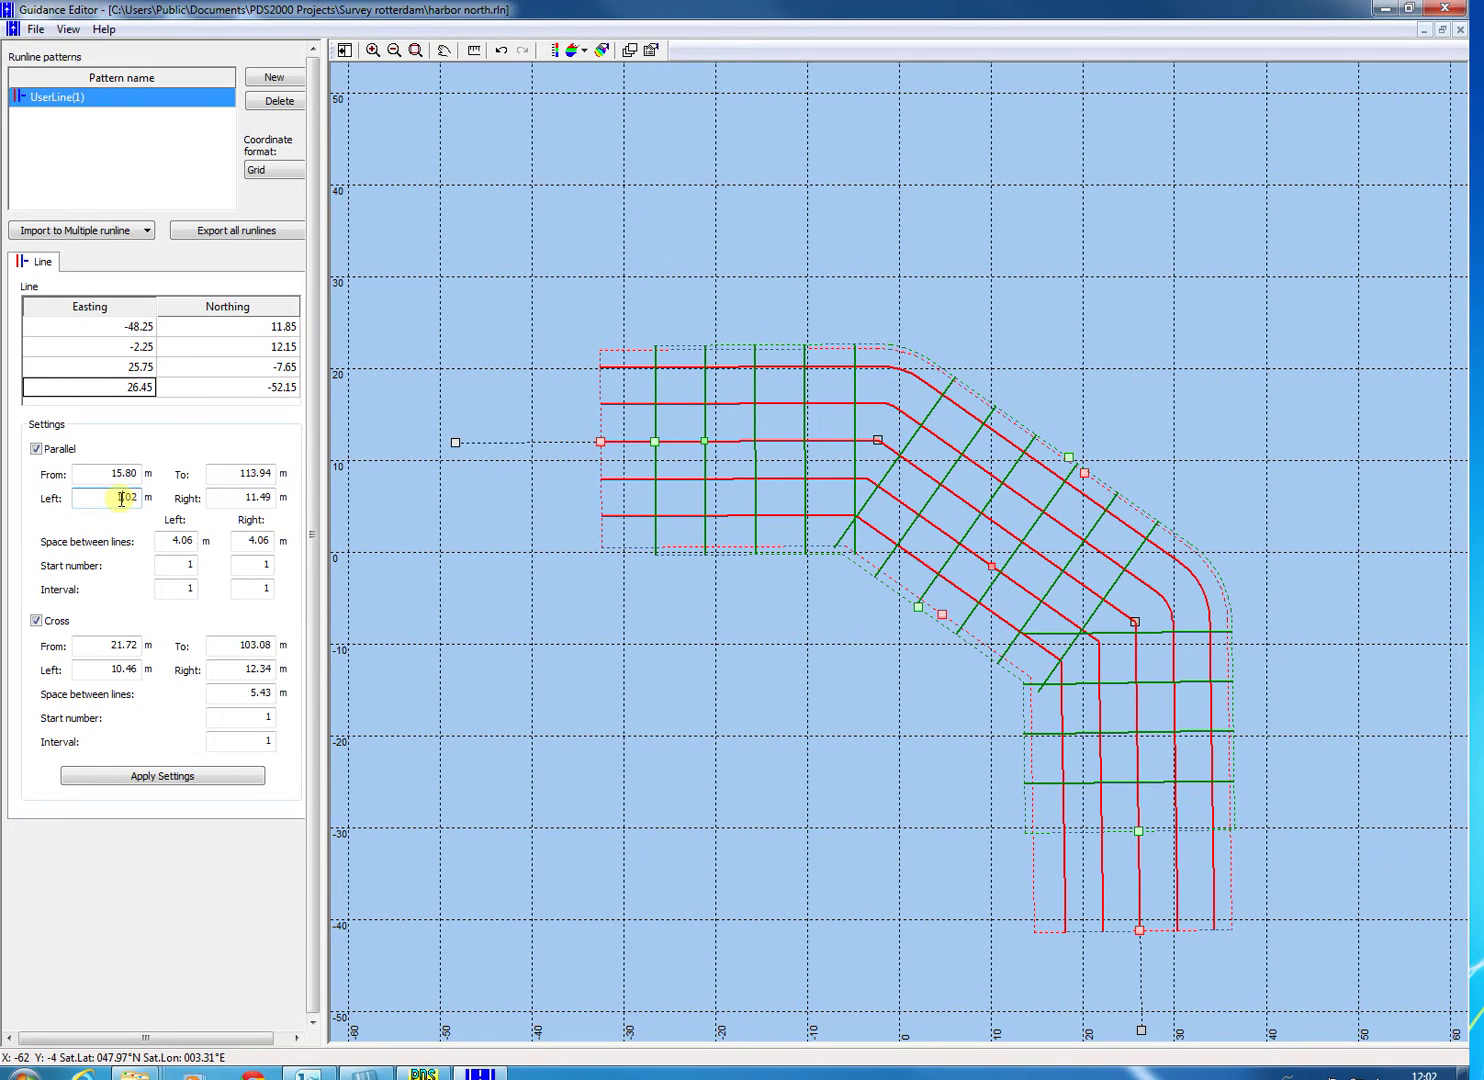
{"action": "type", "text": "15"}
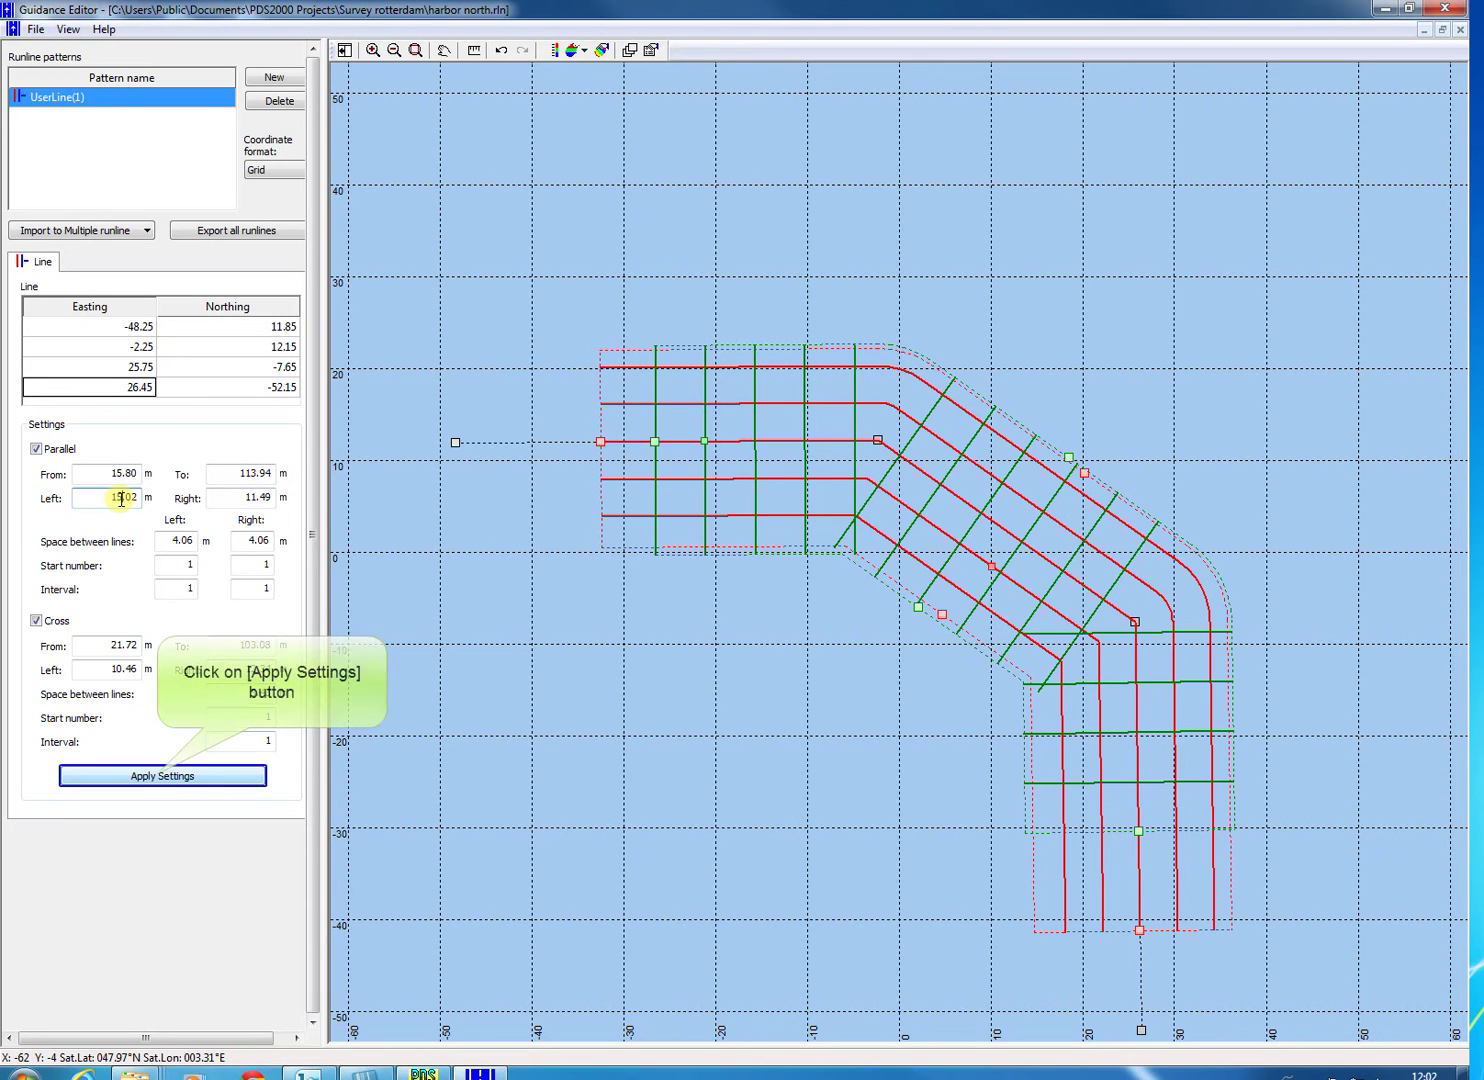
{"action": "left_click", "coordinate": [158, 772]}
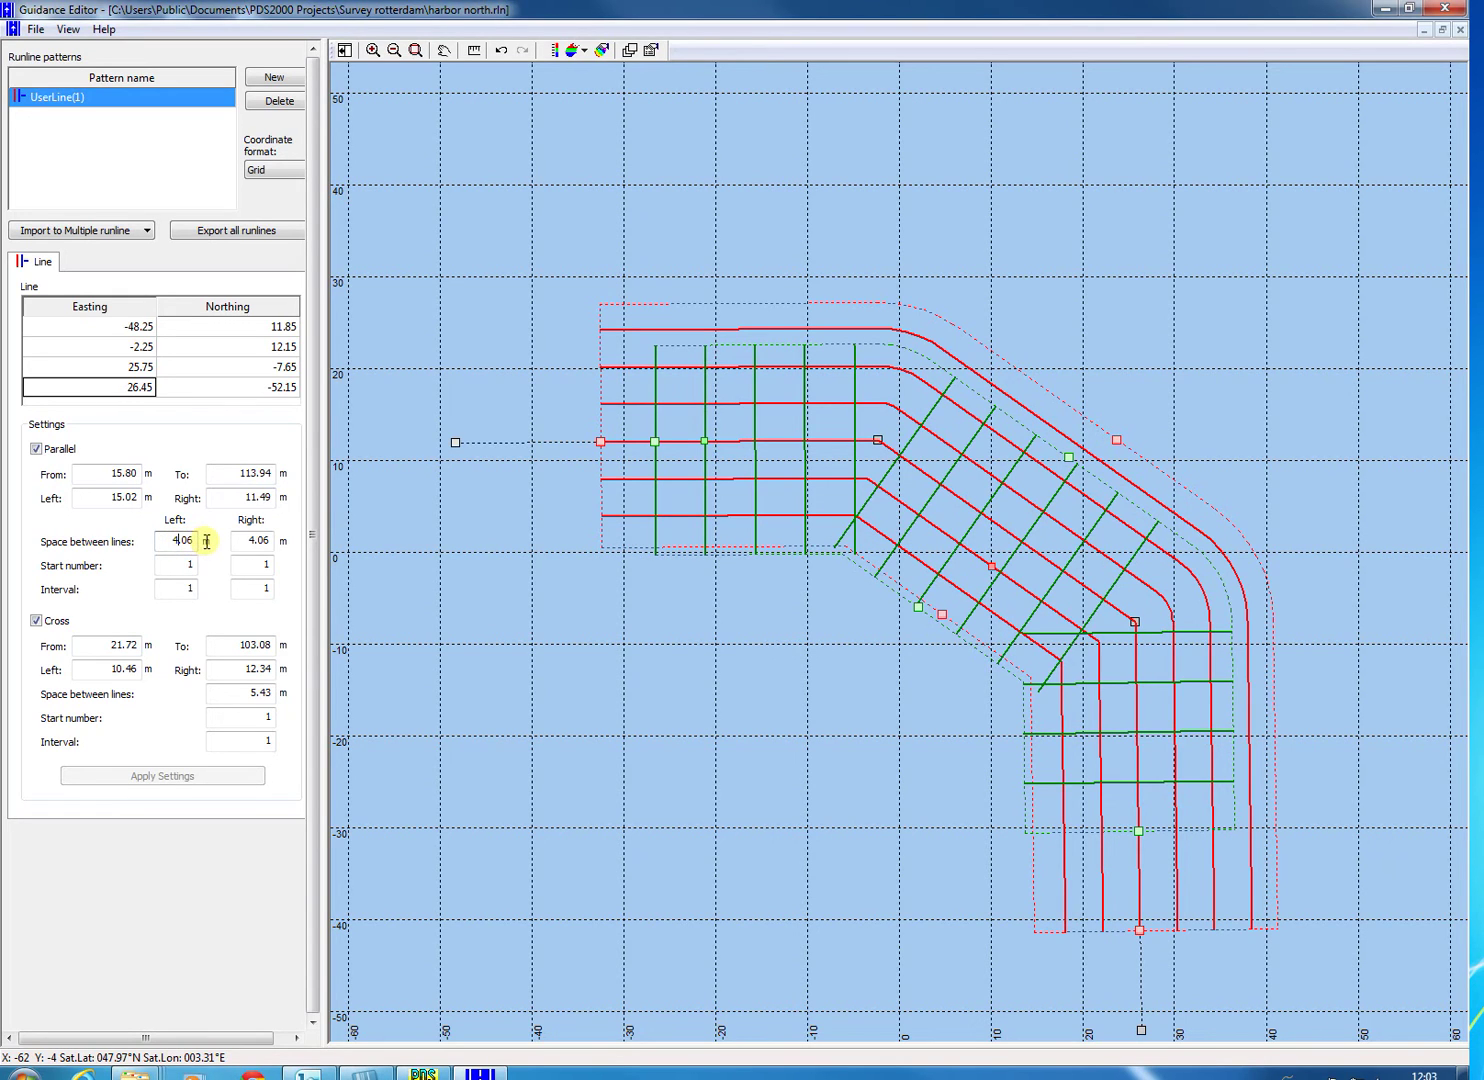
- Set the left parallel line spacing to 1.06 m and apply it
{"action": "key", "text": "BackSpace"}
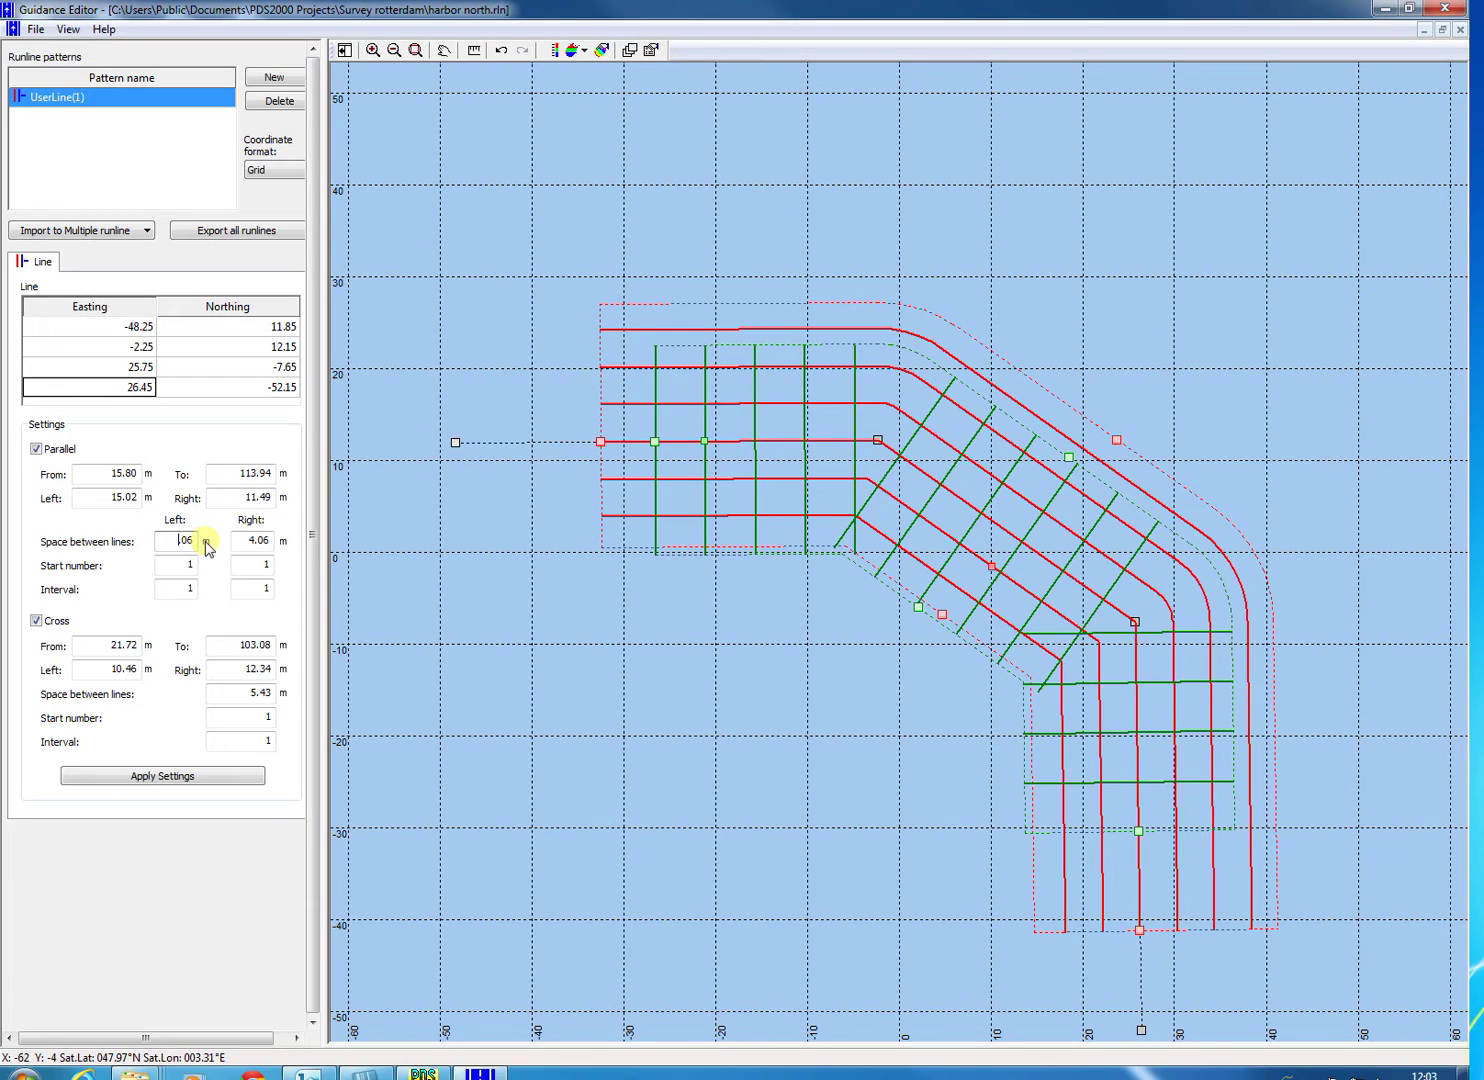
{"action": "type", "text": "1"}
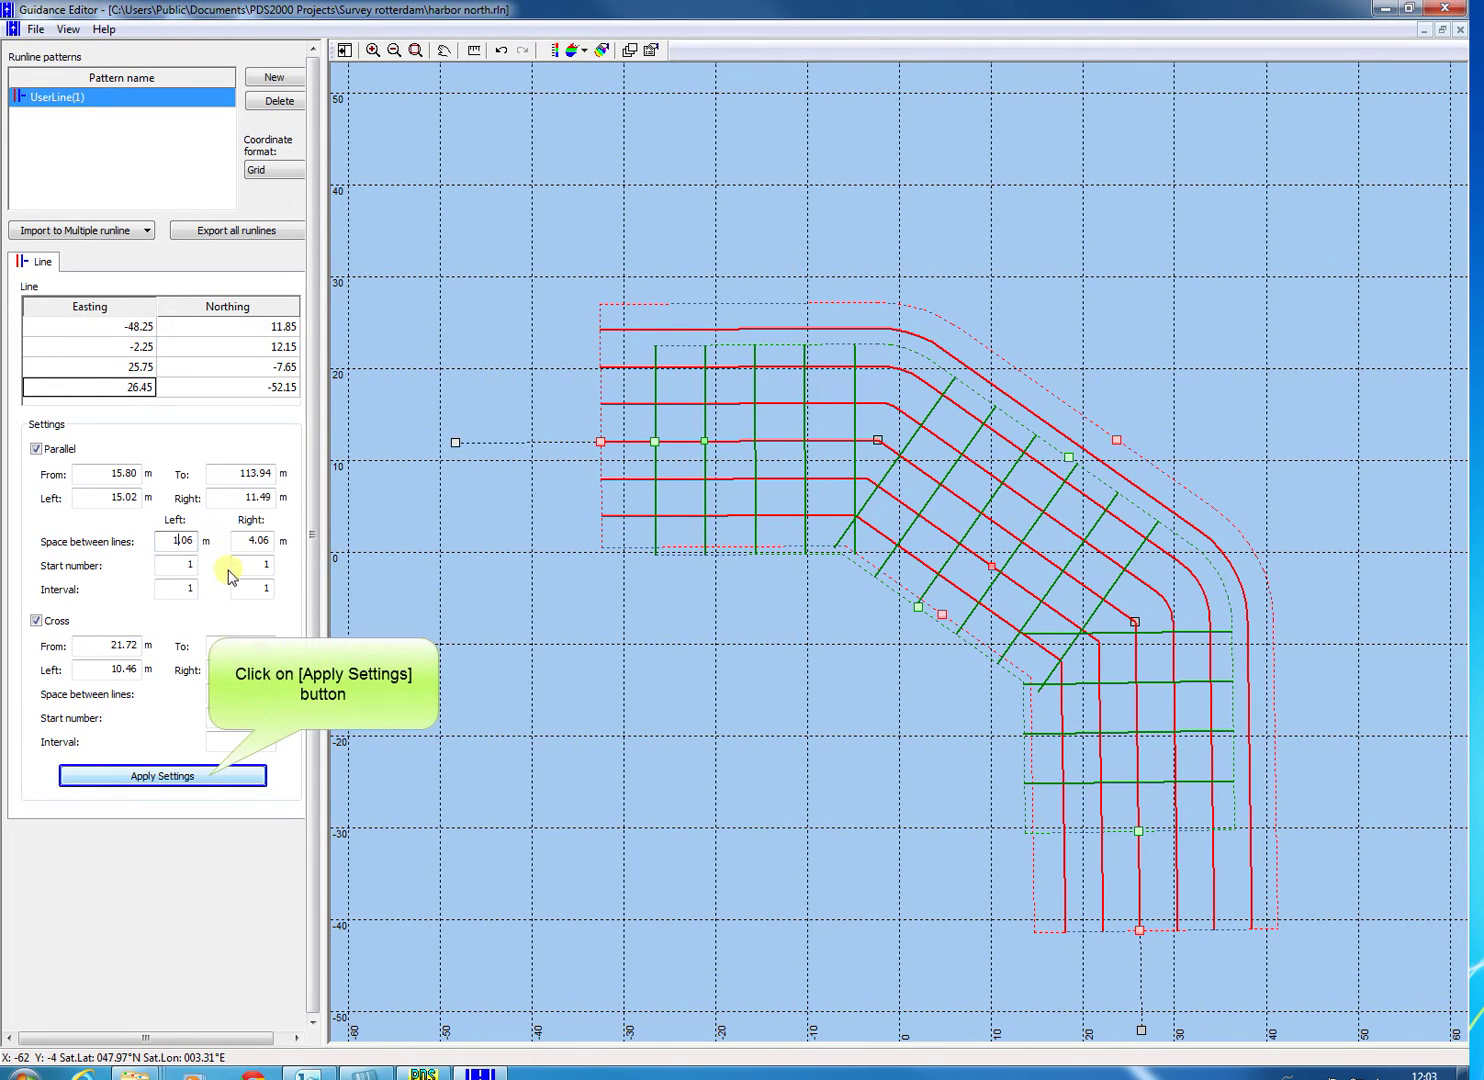
{"action": "left_click", "coordinate": [210, 777]}
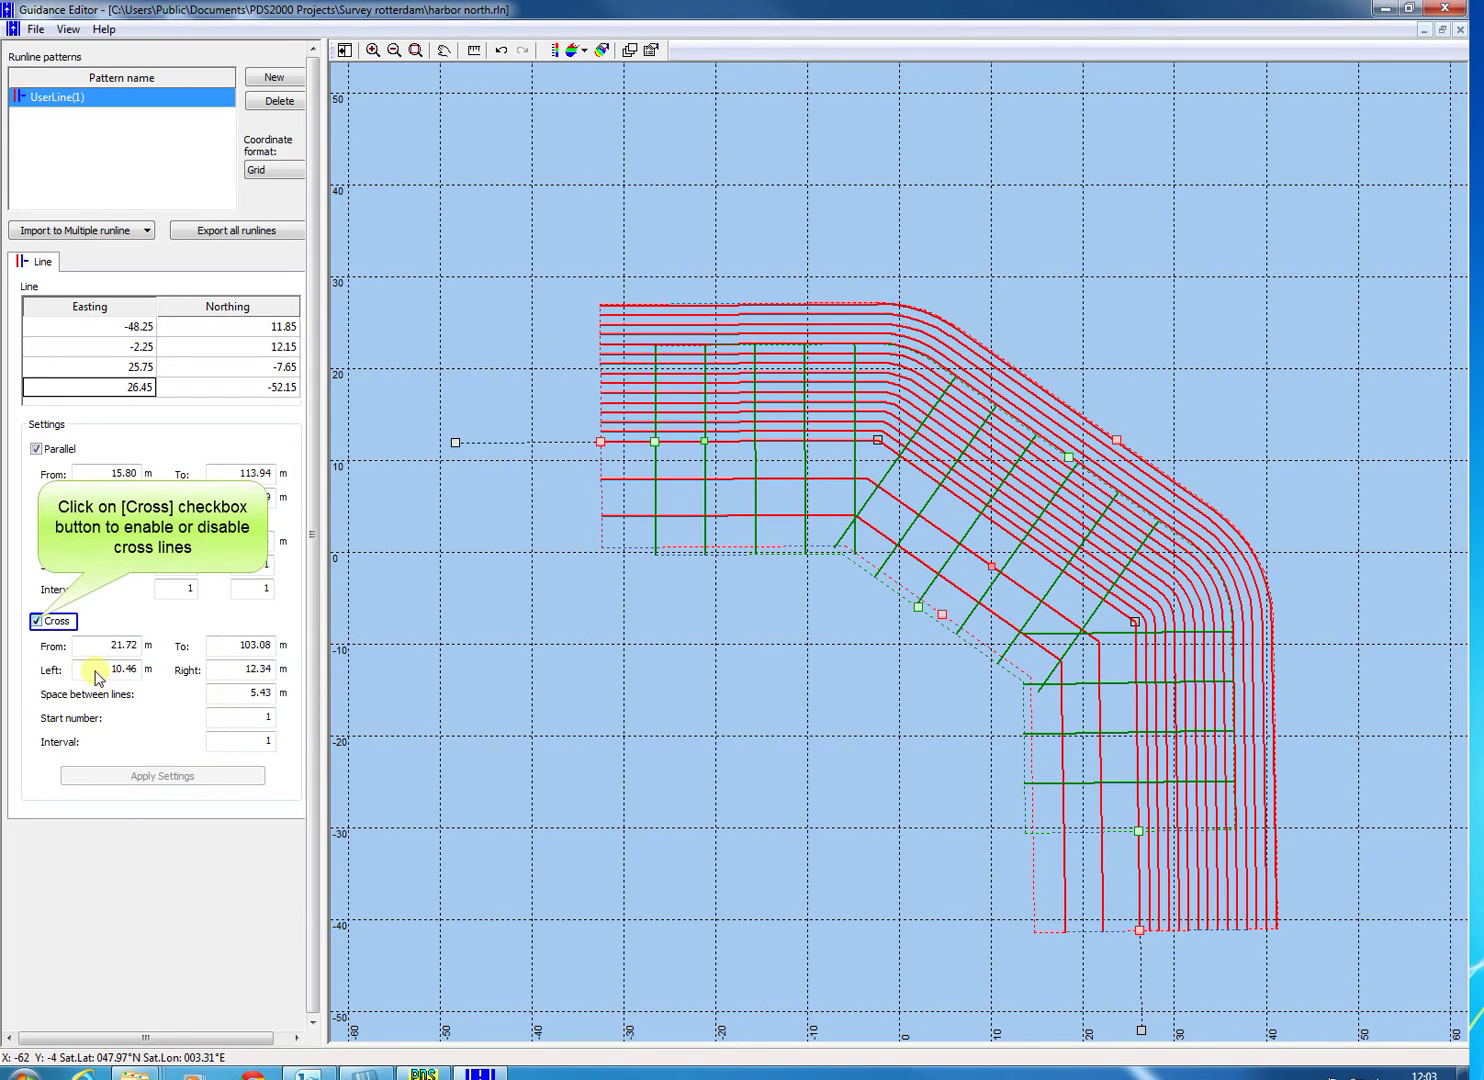
- Toggle the cross lines off and on, then set Cross From to 30.72 m
{"action": "left_click", "coordinate": [37, 622]}
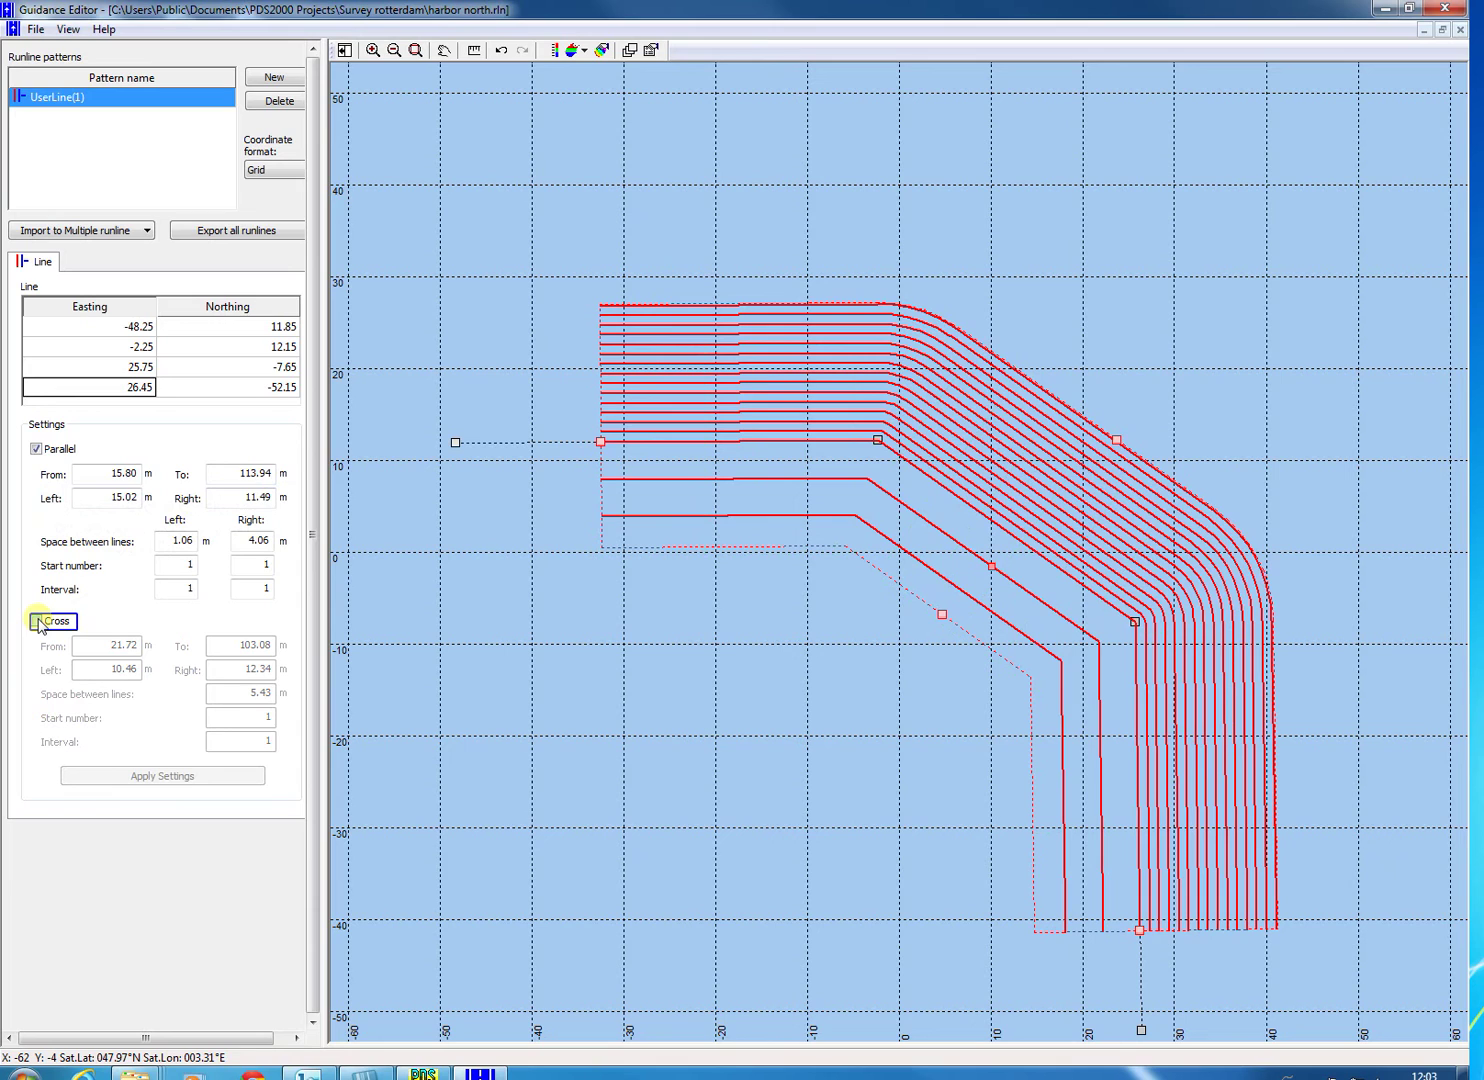
{"action": "left_click", "coordinate": [37, 622]}
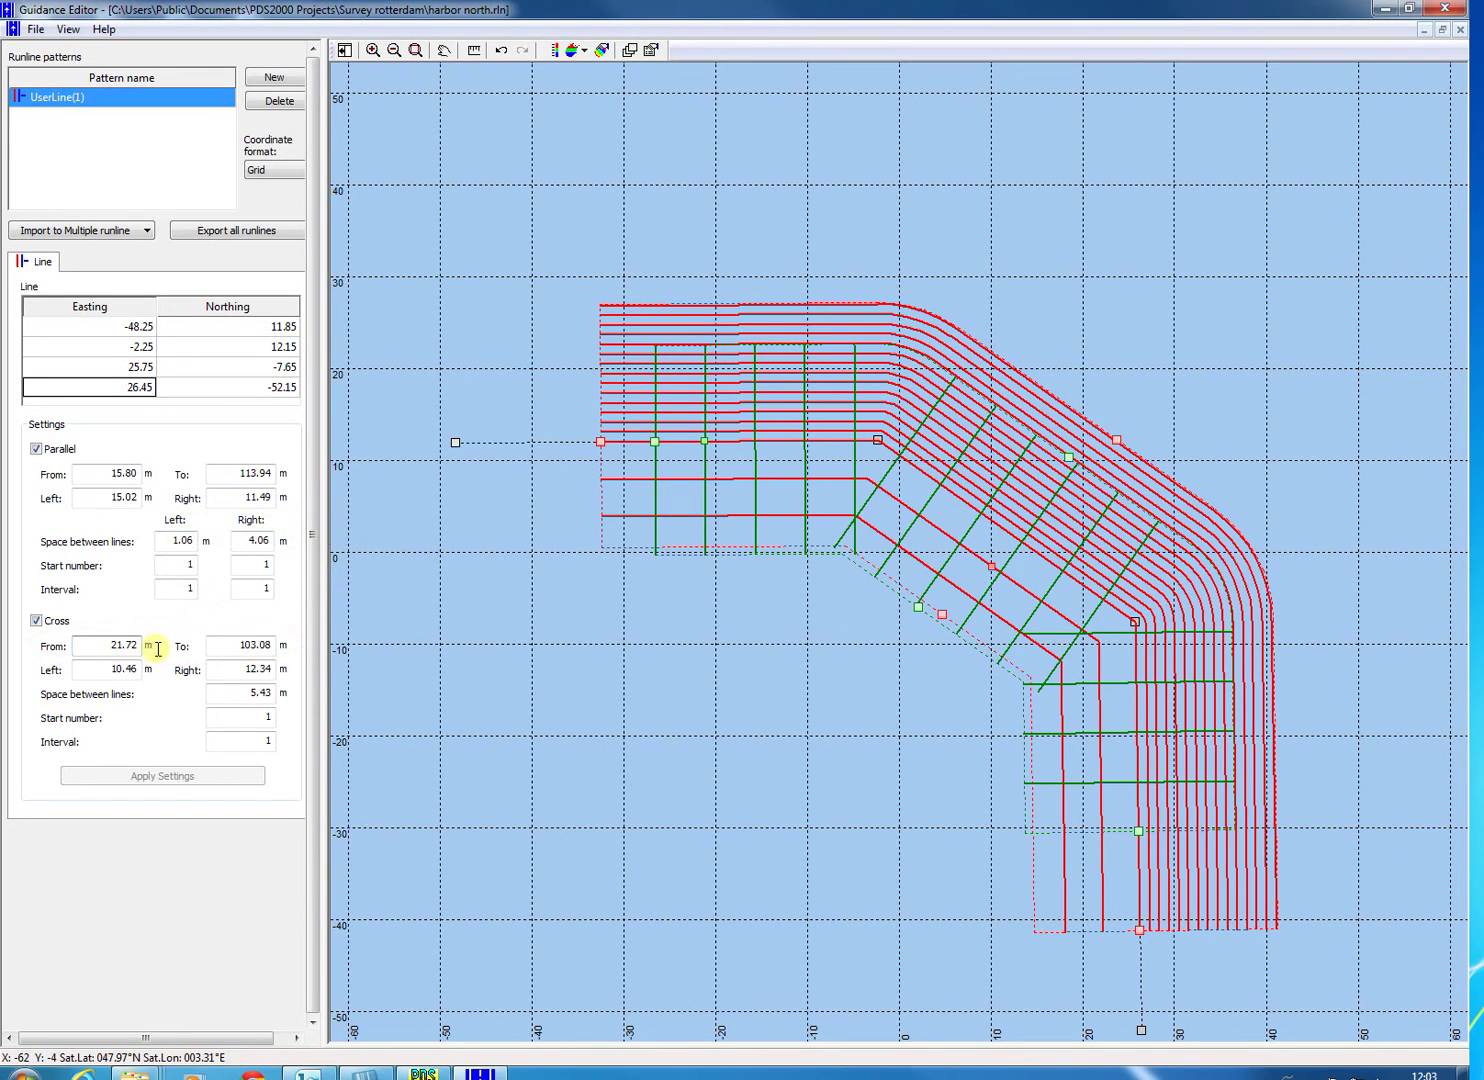
{"action": "key", "text": "BackSpace"}
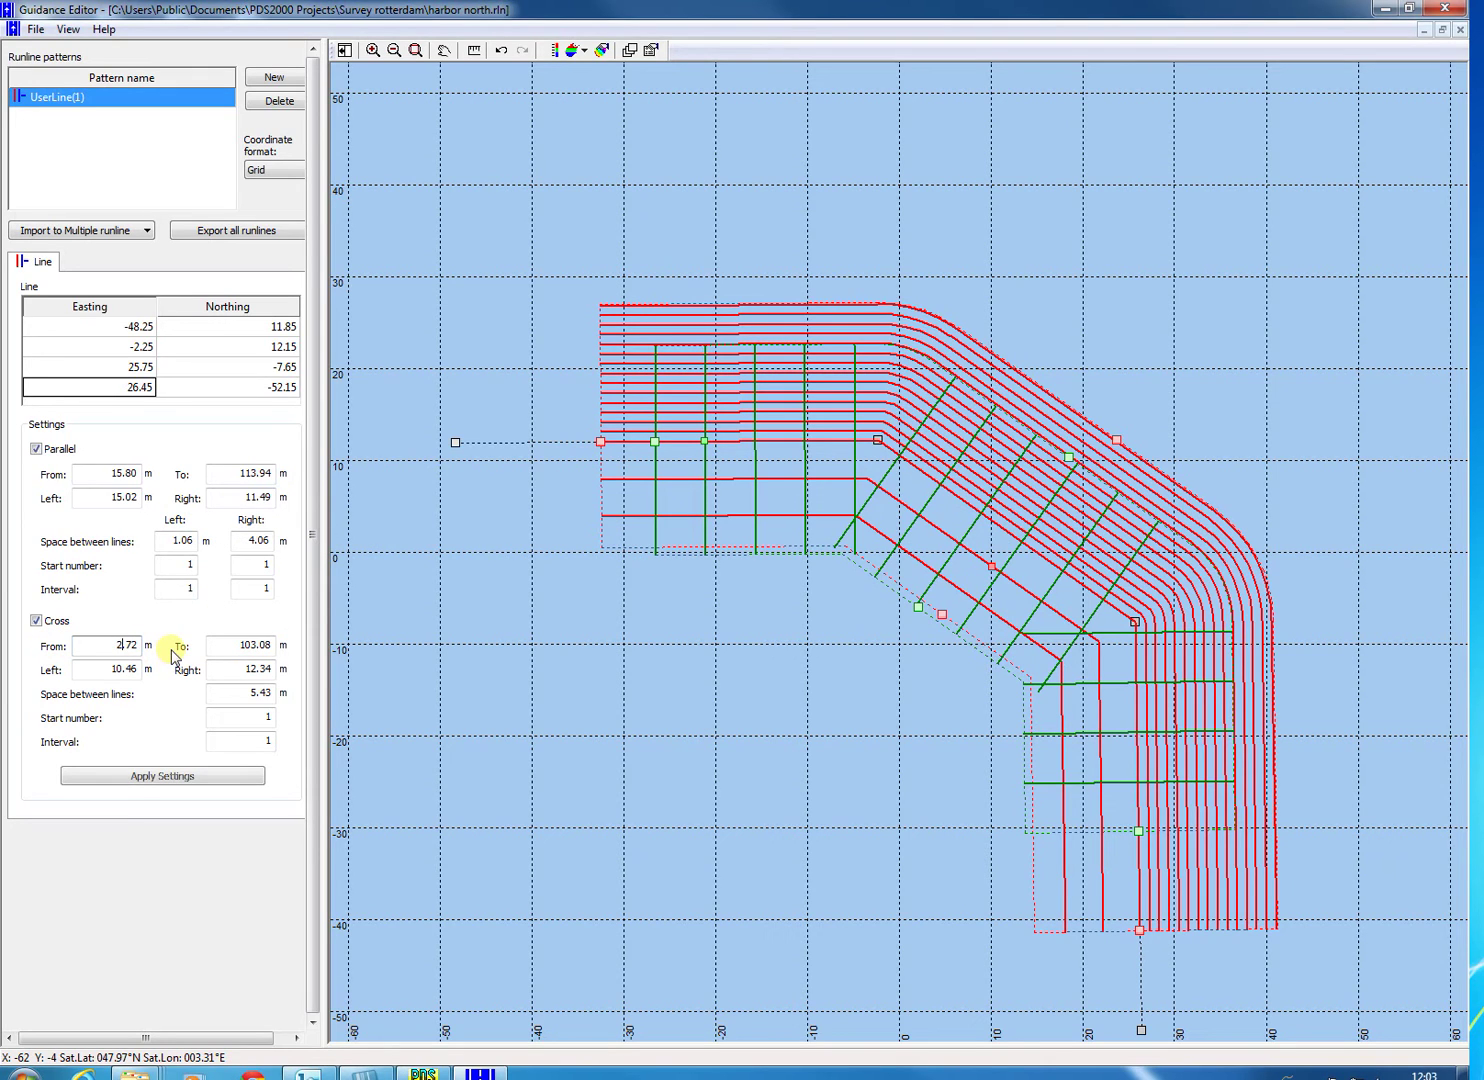
{"action": "key", "text": "BackSpace"}
{"action": "type", "text": "30"}
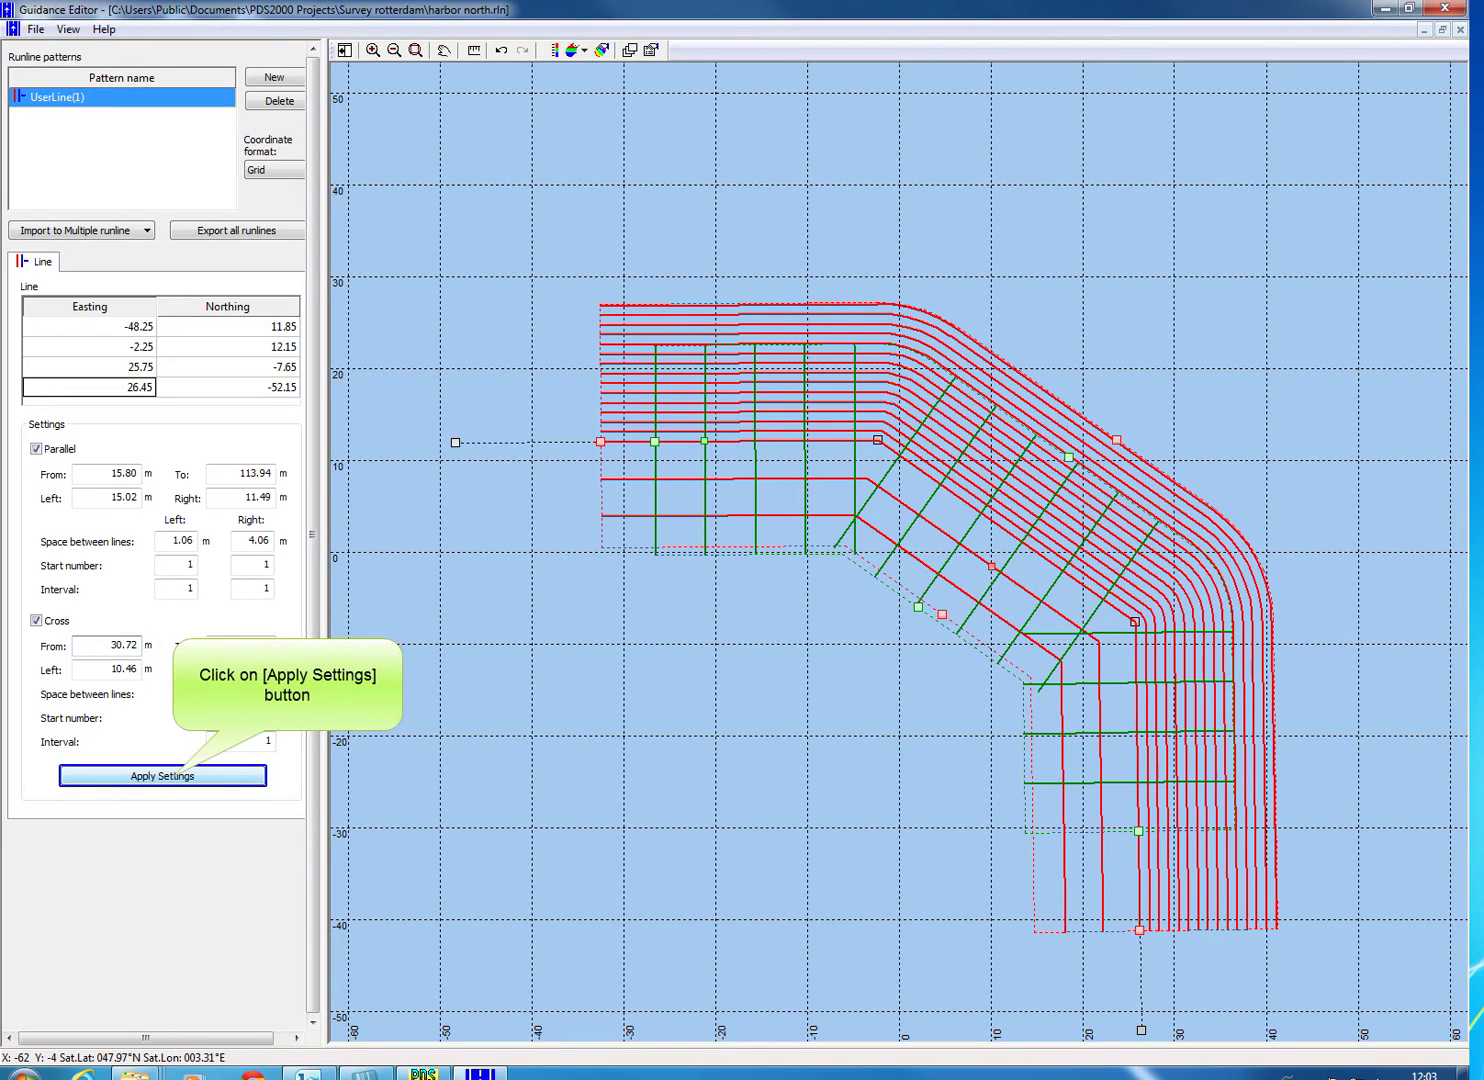
{"action": "left_click", "coordinate": [174, 777]}
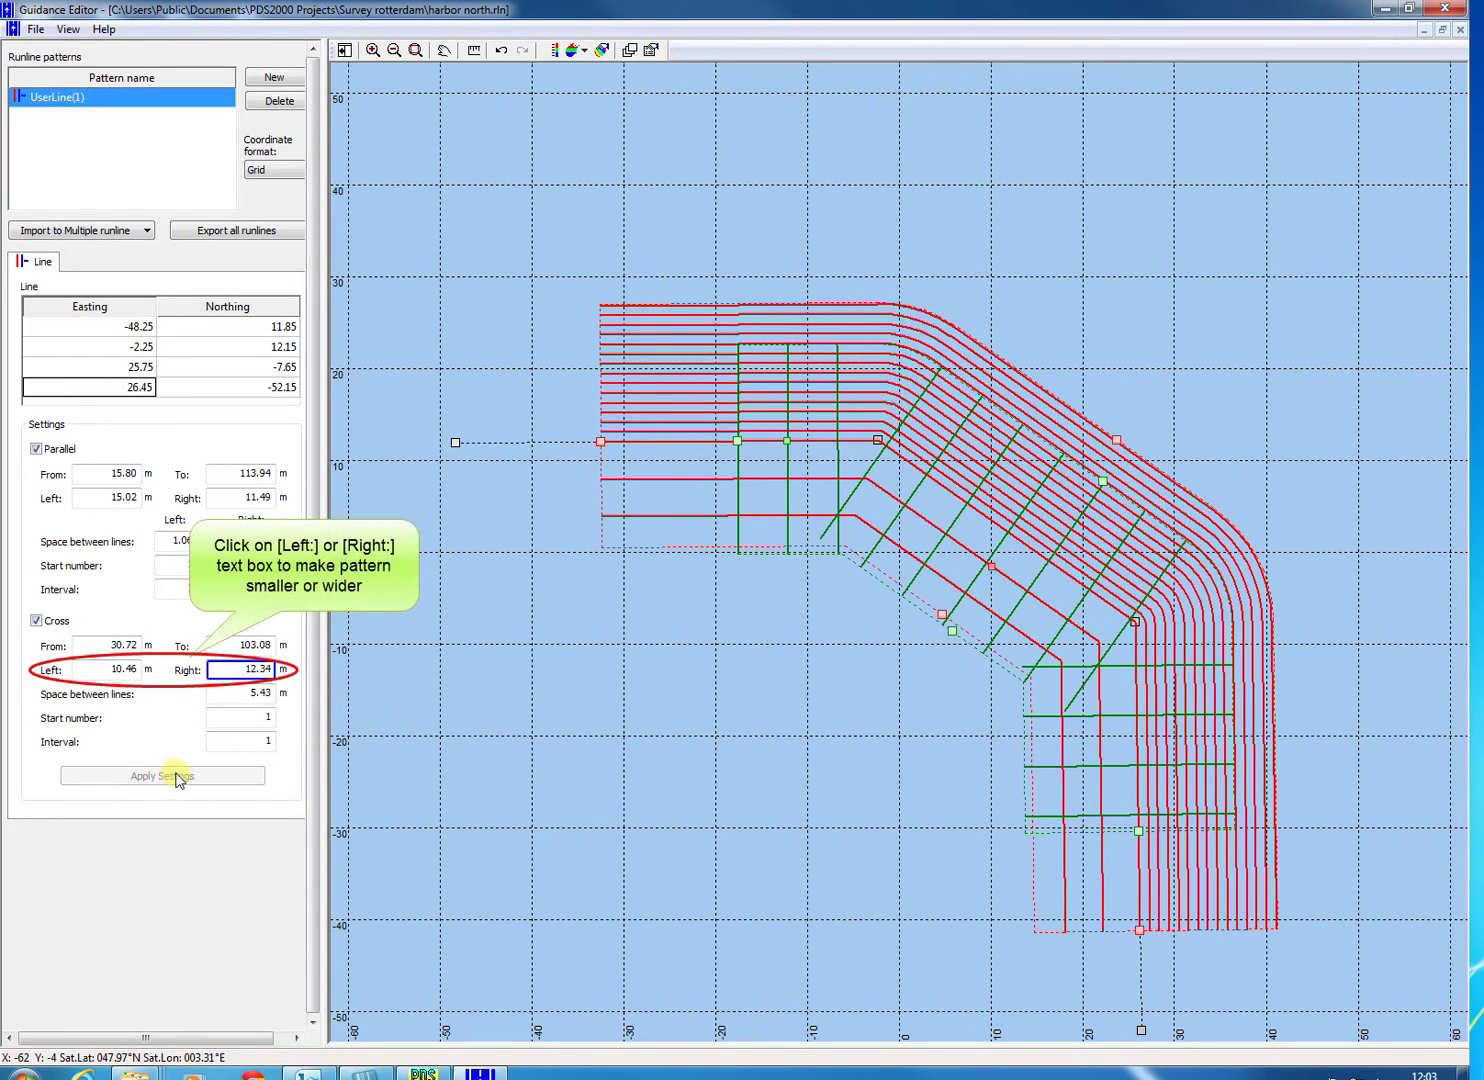
- Set the cross lines' right extent to 22.34 m
{"action": "left_click", "coordinate": [249, 680]}
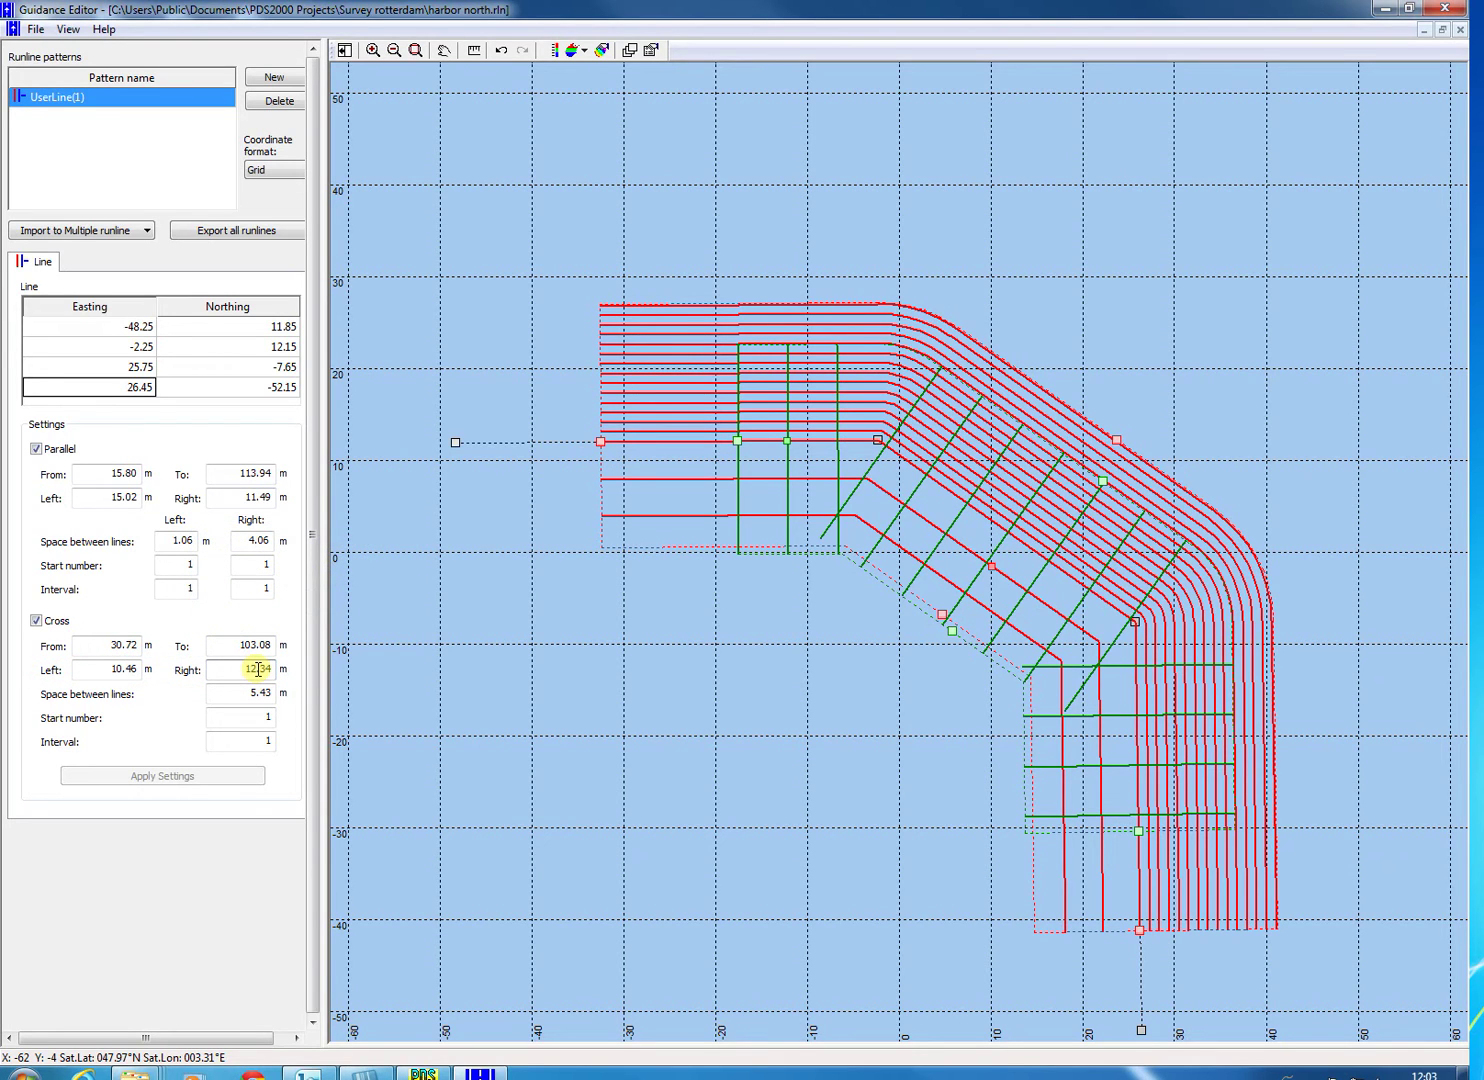
{"action": "key", "text": "BackSpace"}
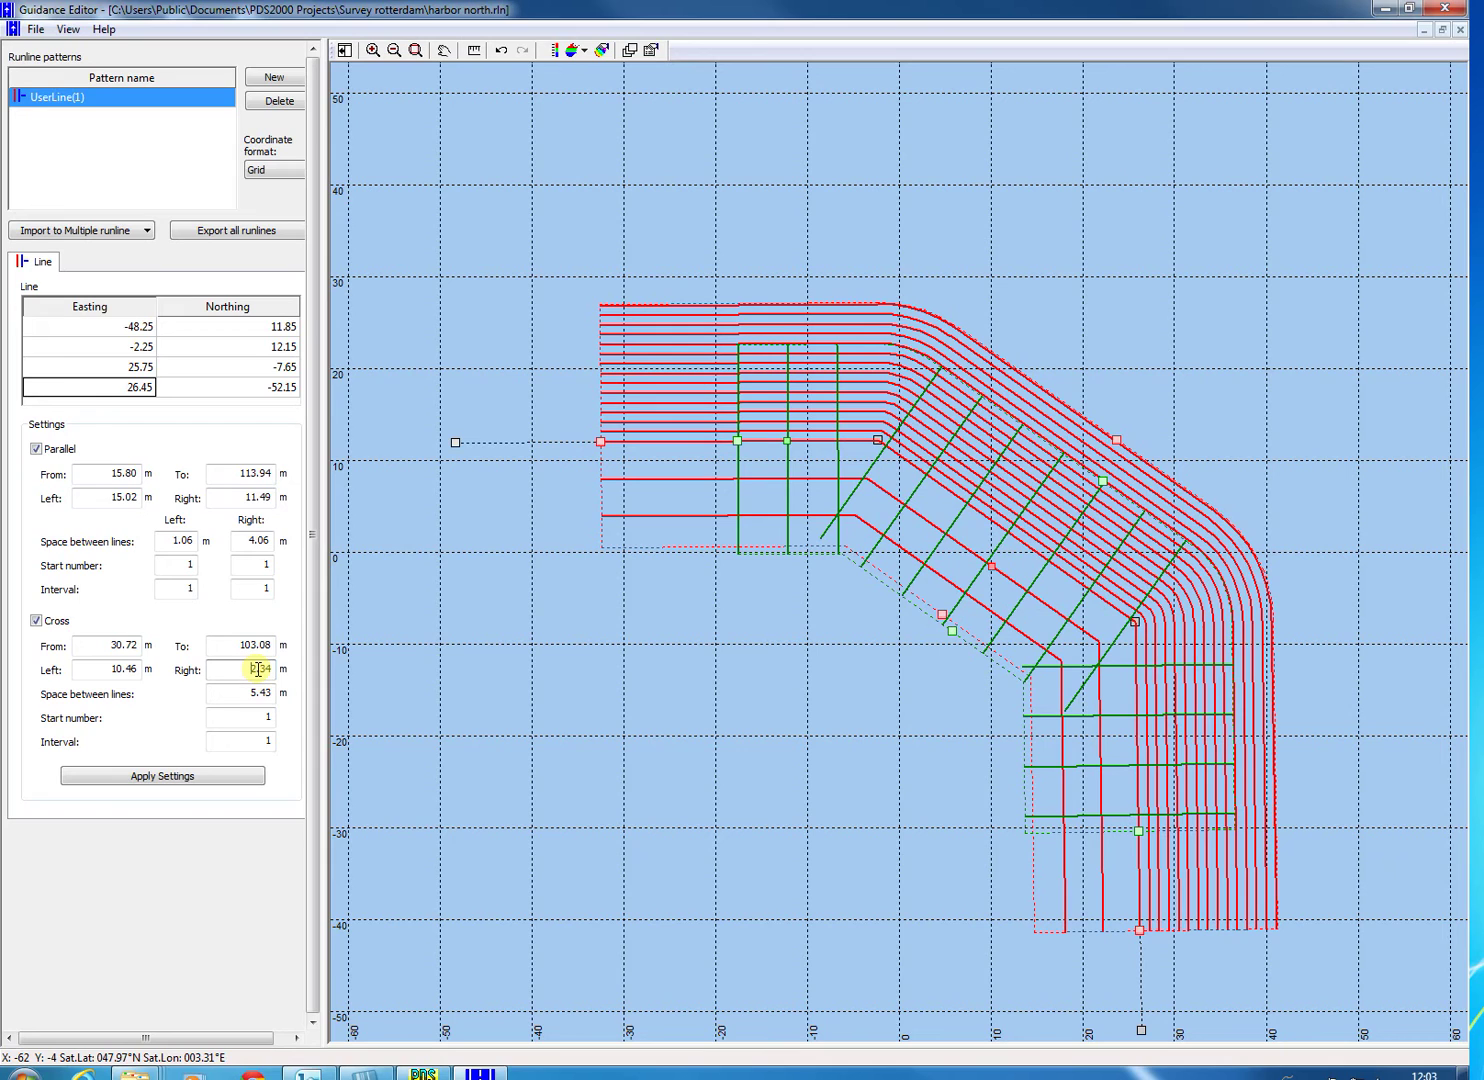
{"action": "type", "text": "2"}
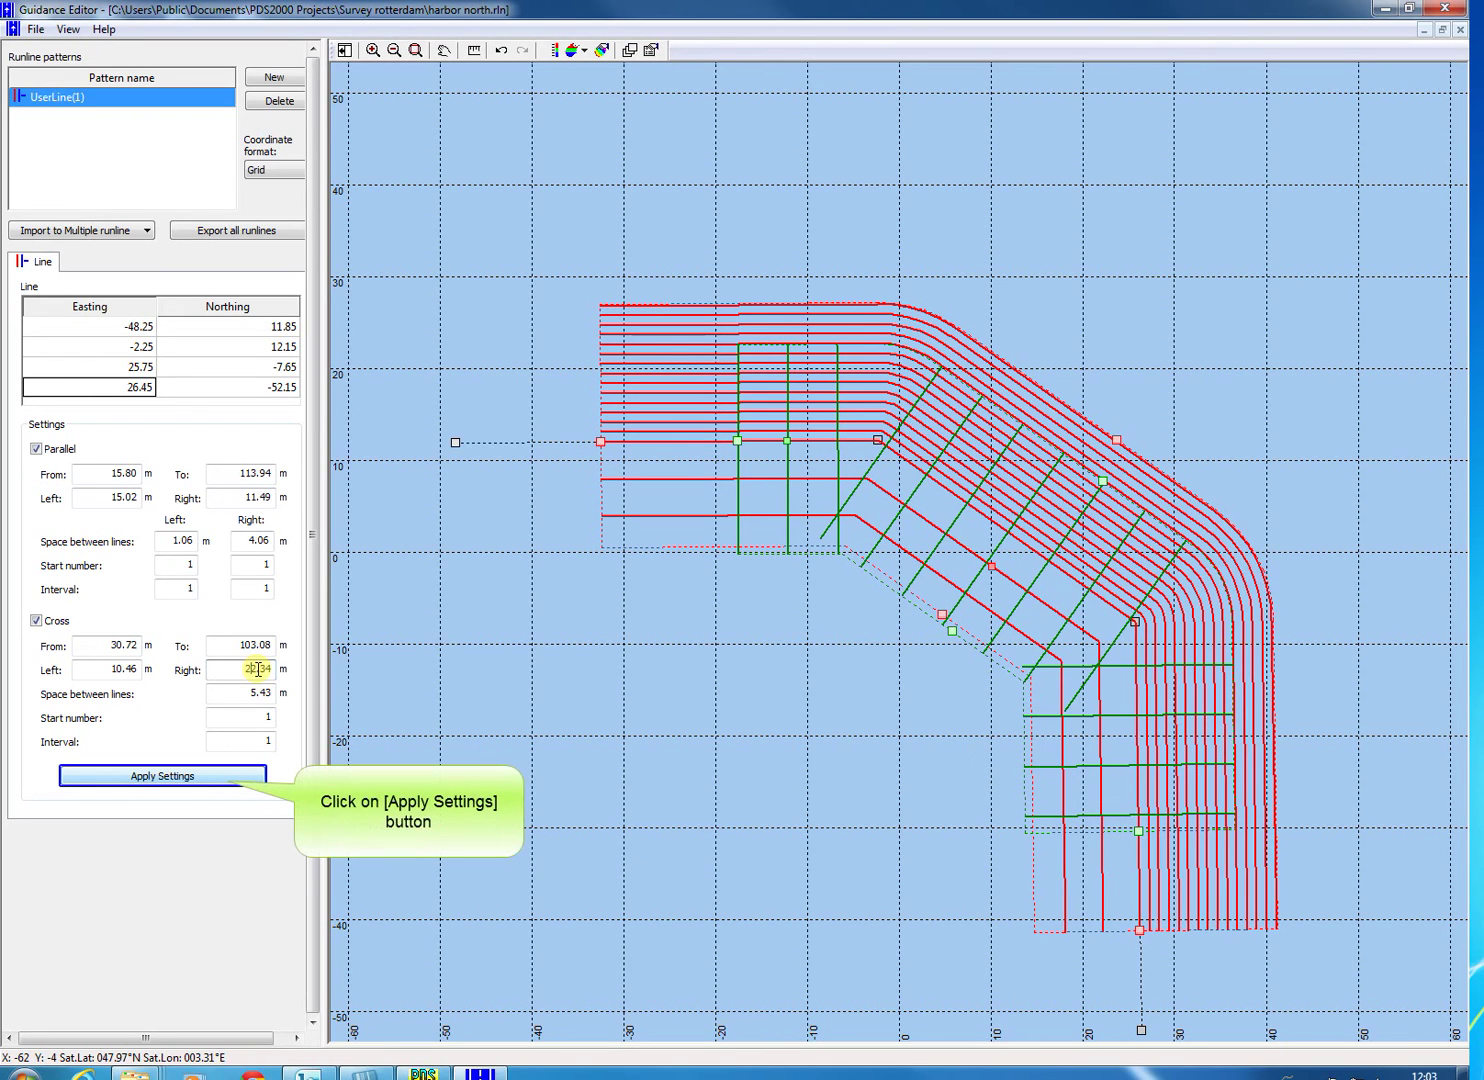
{"action": "left_click", "coordinate": [237, 777]}
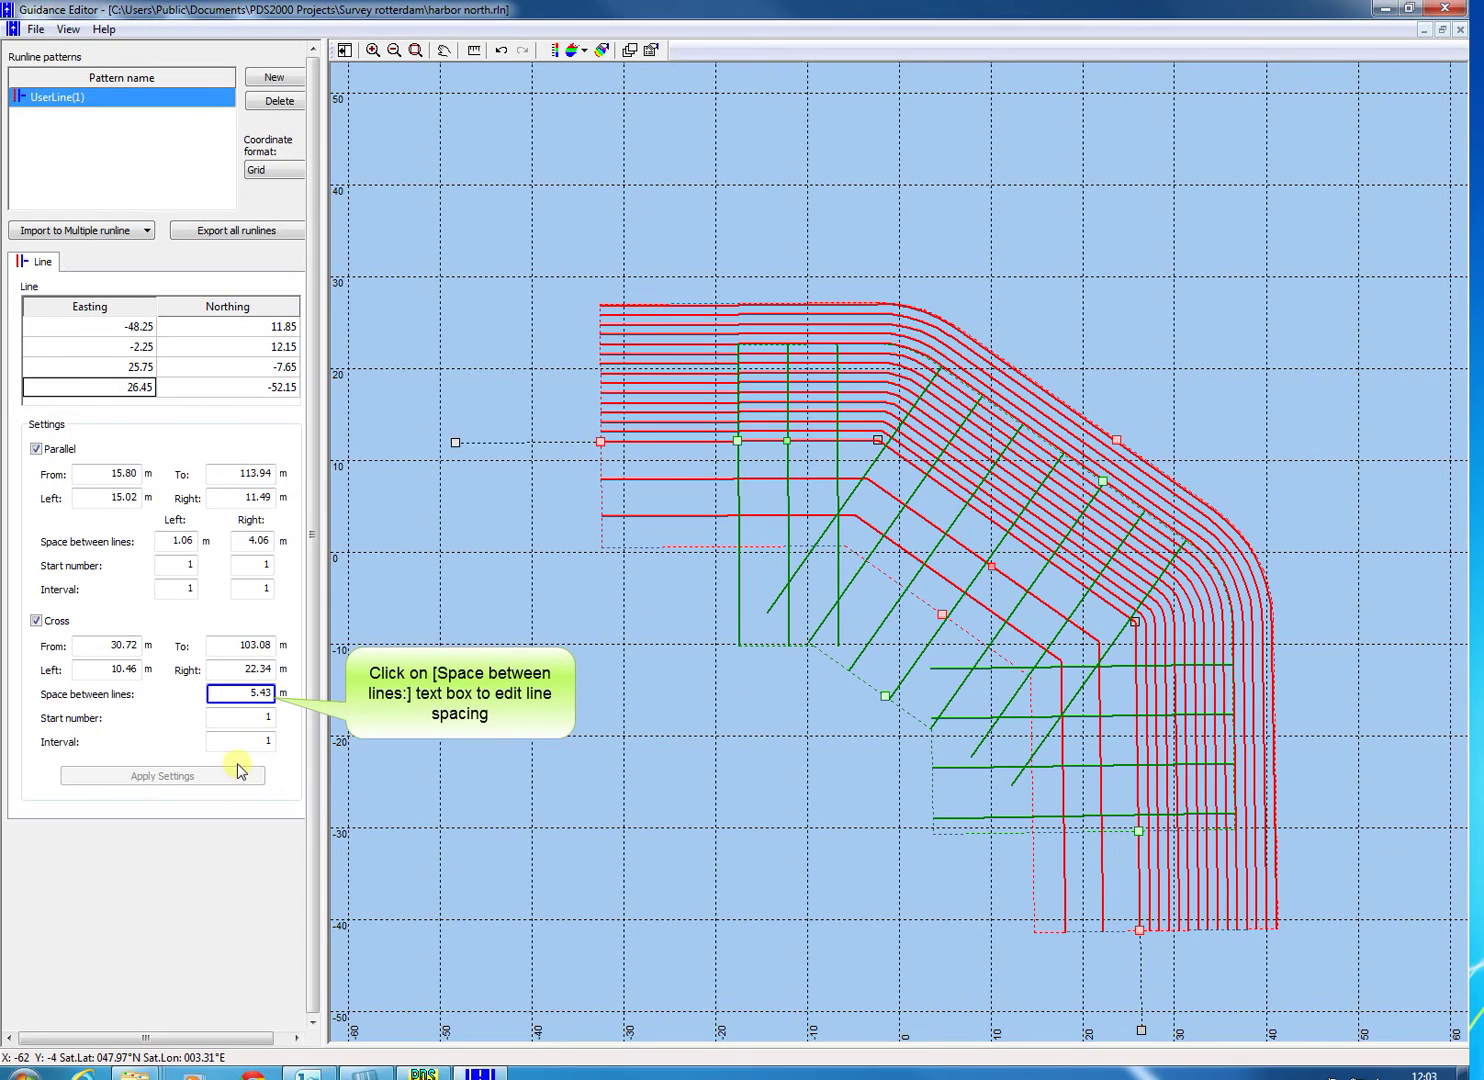
- Set the cross-line spacing to 15.43 m
{"action": "left_click", "coordinate": [252, 695]}
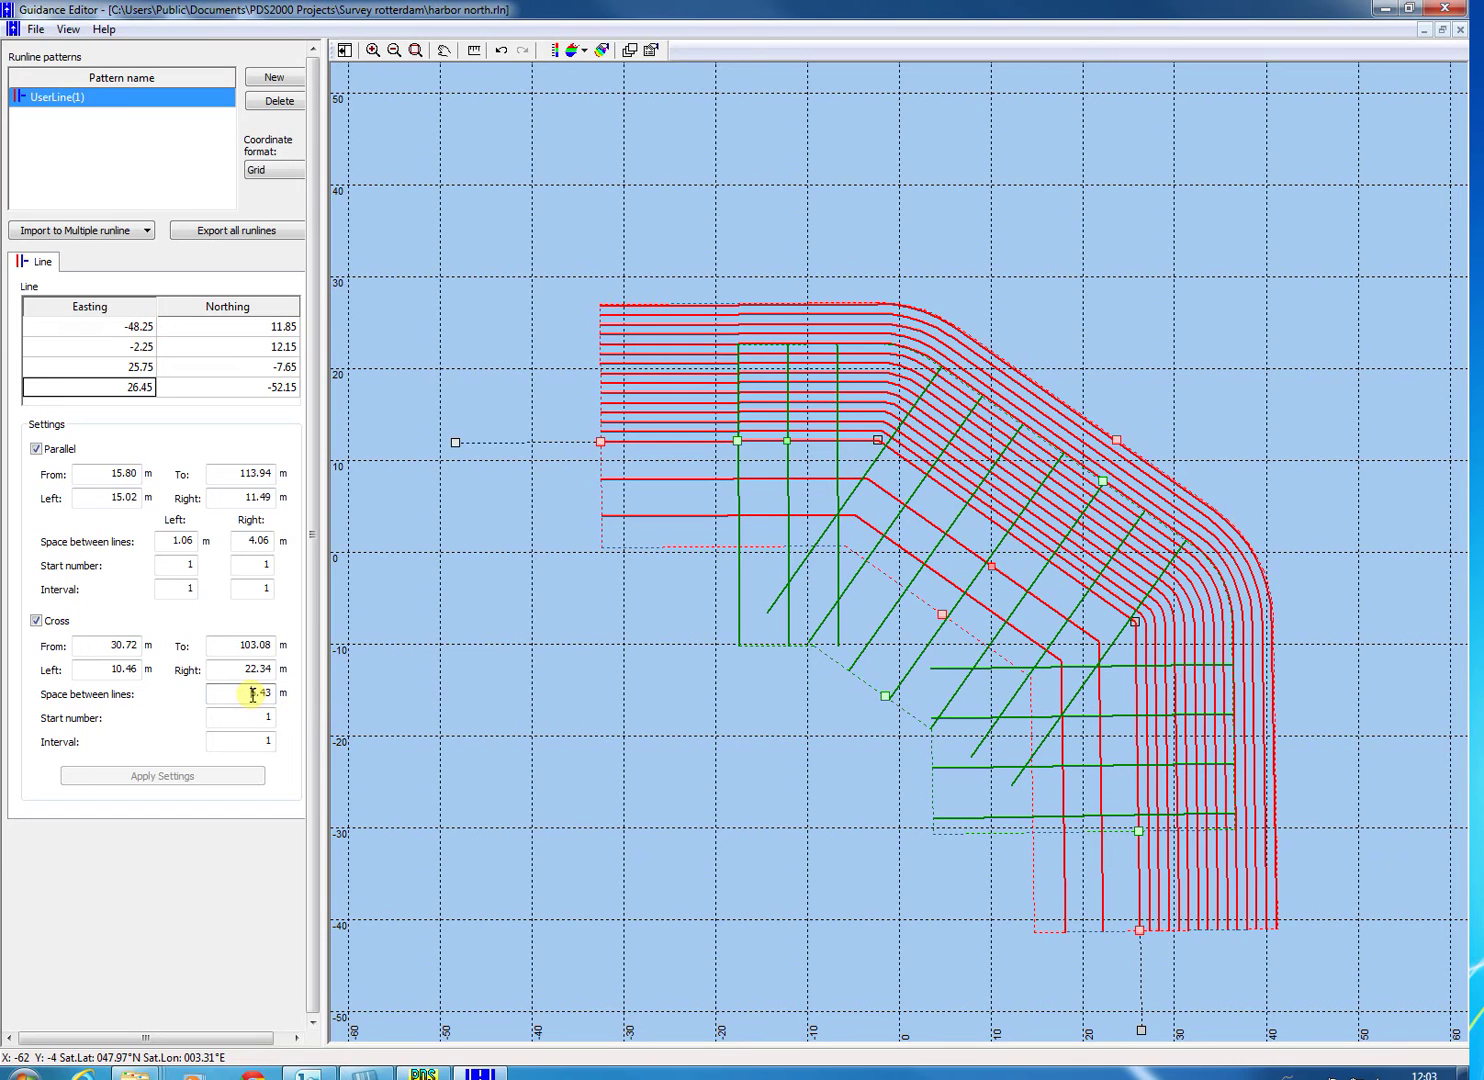
{"action": "type", "text": "1"}
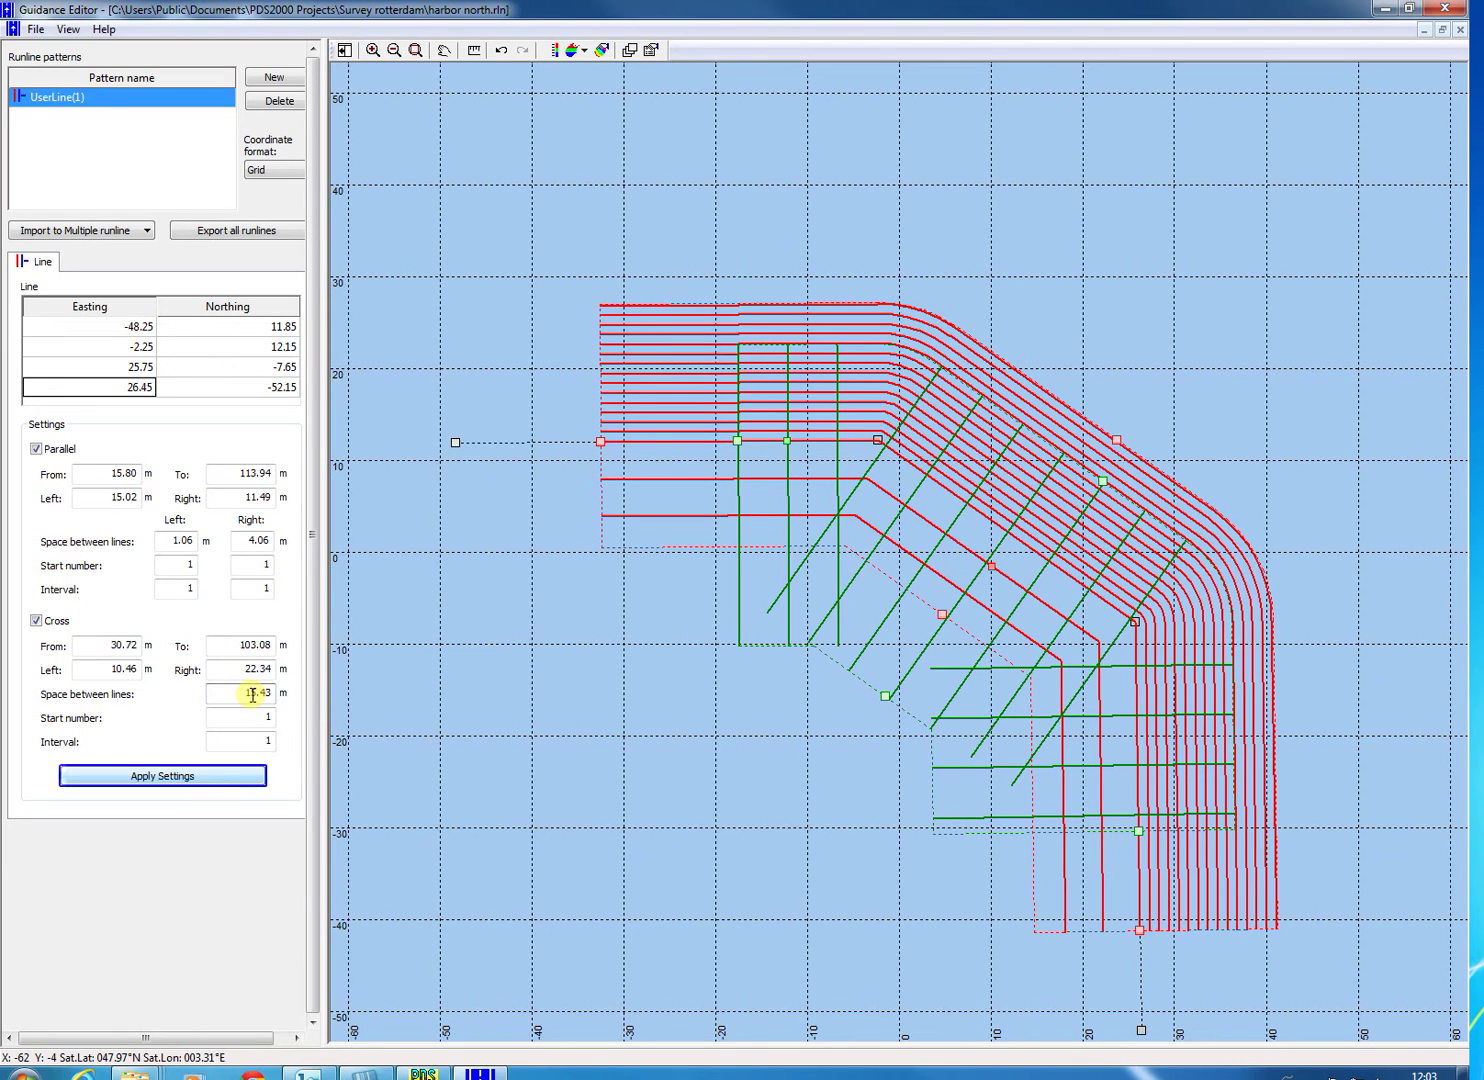
{"action": "left_click", "coordinate": [241, 775]}
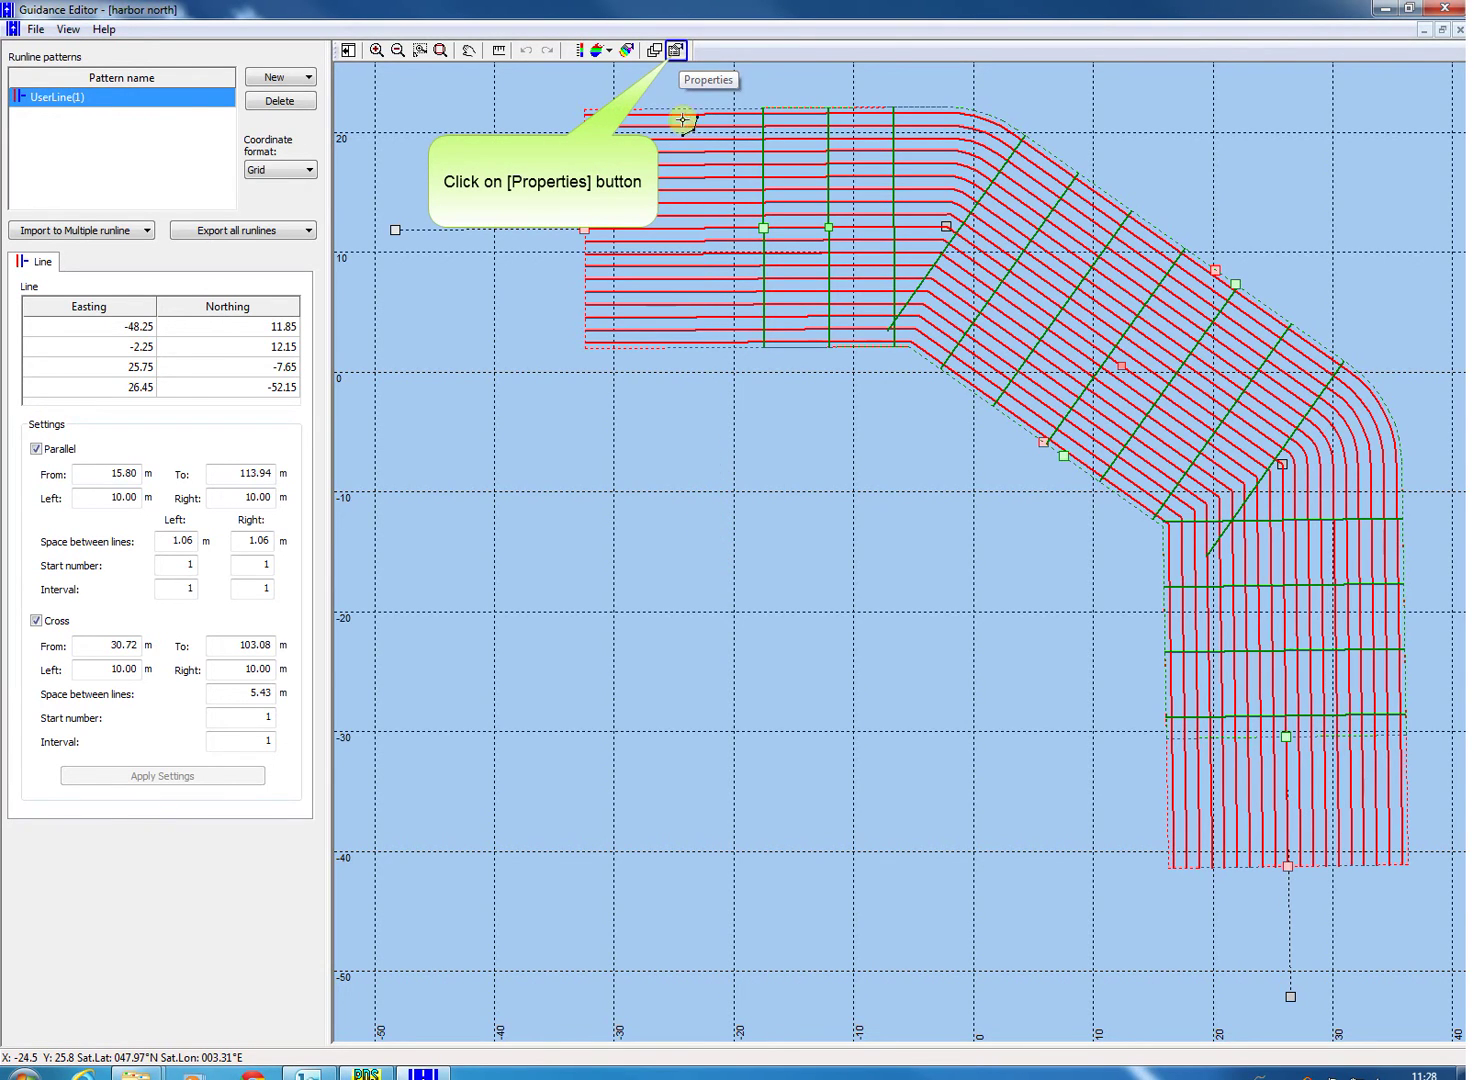
- Enable Annotation on the RunLines Editing Layer in the display properties
{"action": "left_click", "coordinate": [677, 52]}
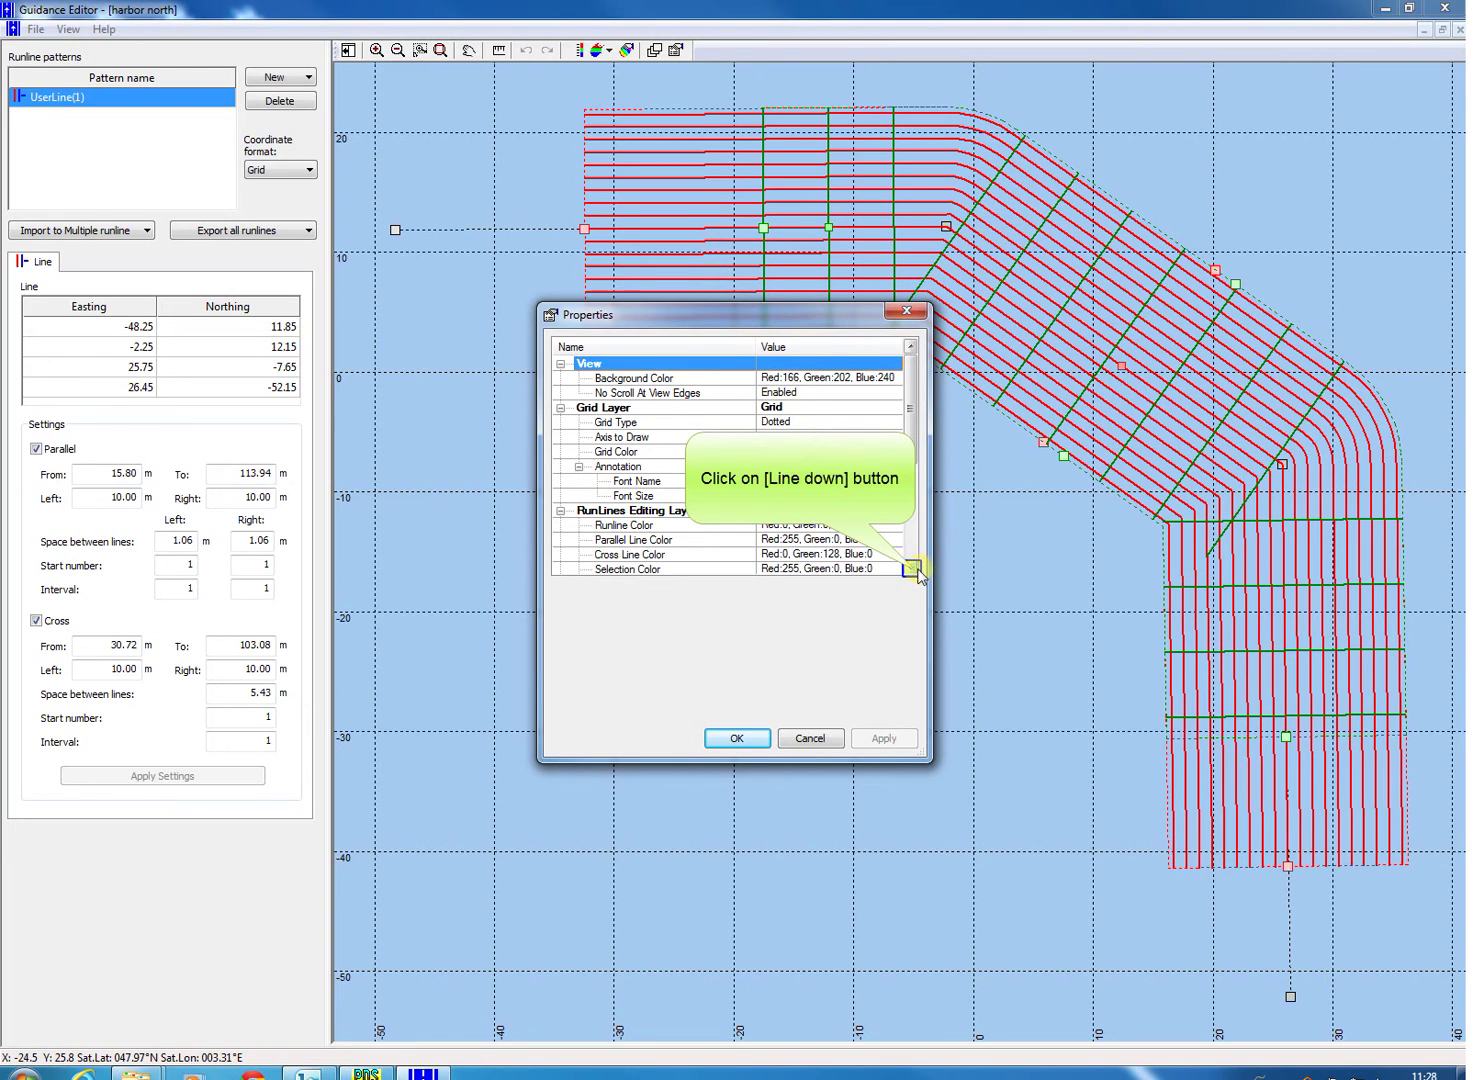
{"action": "left_click", "coordinate": [911, 568]}
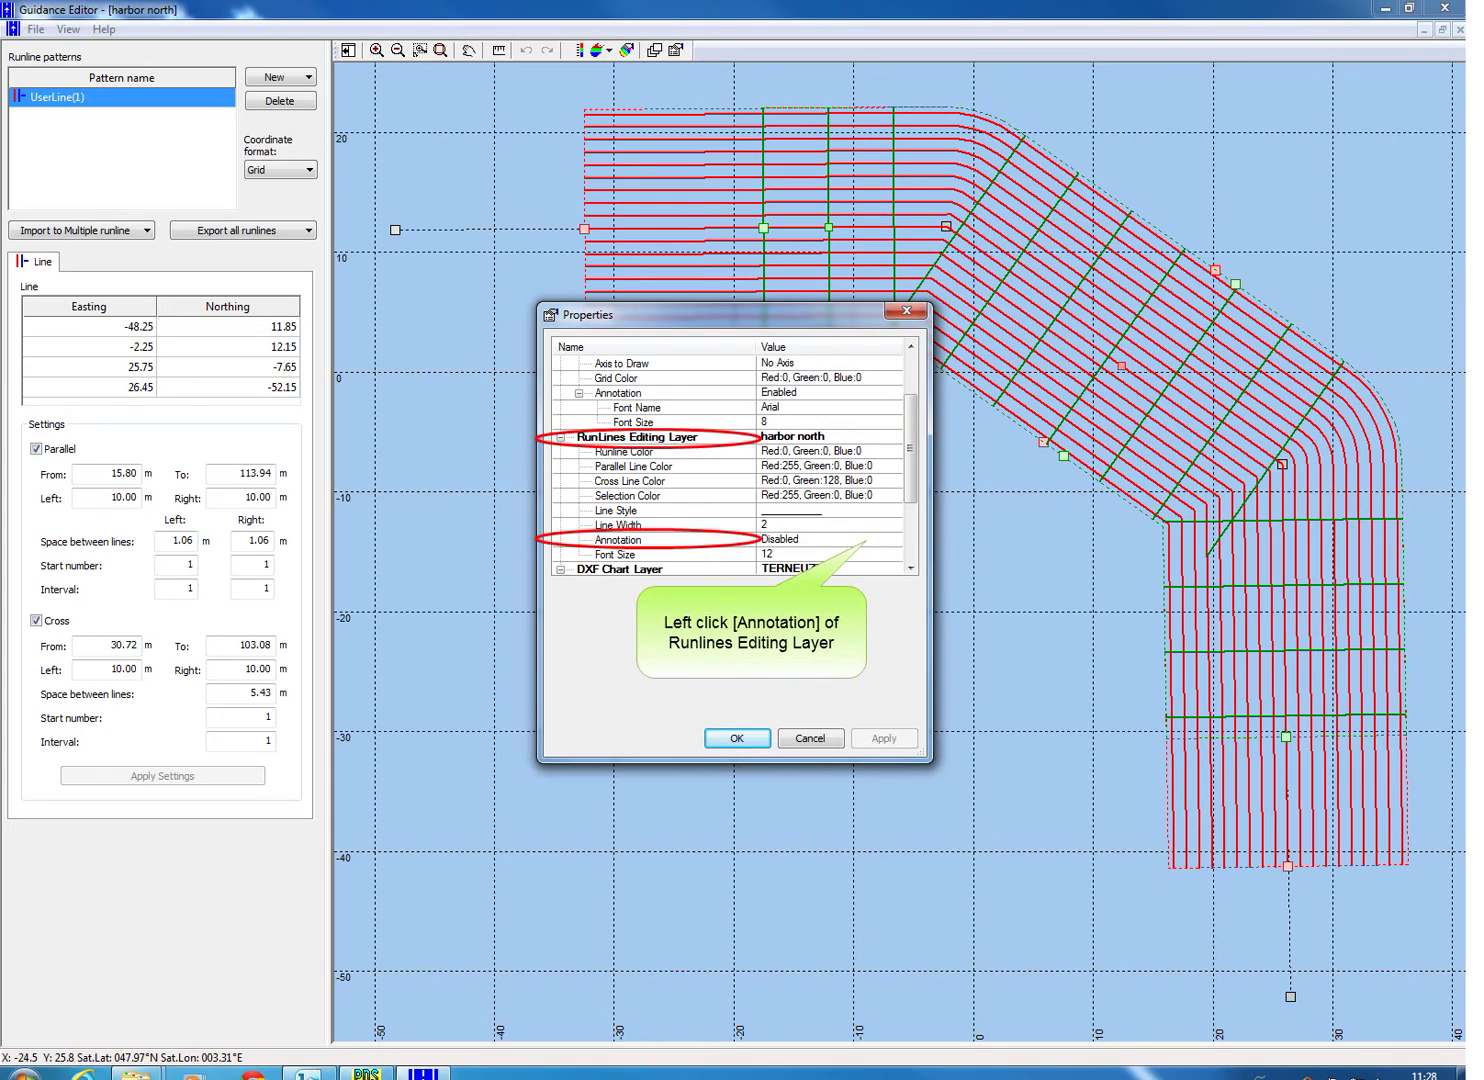
{"action": "left_click", "coordinate": [856, 541]}
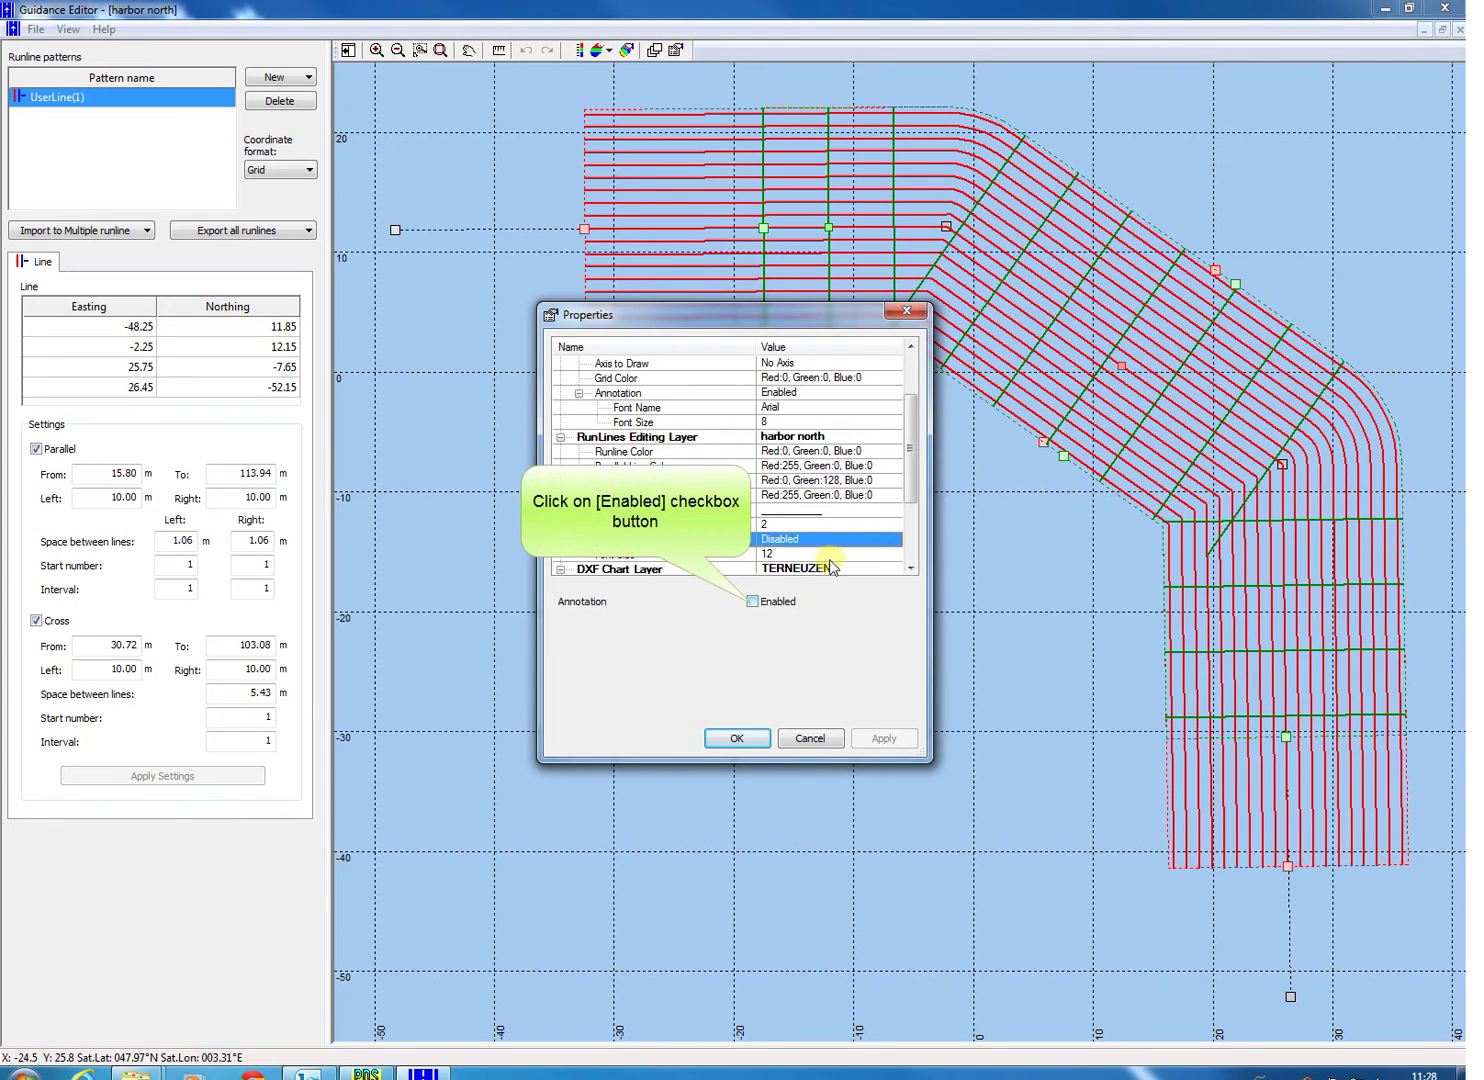
{"action": "left_click", "coordinate": [751, 603]}
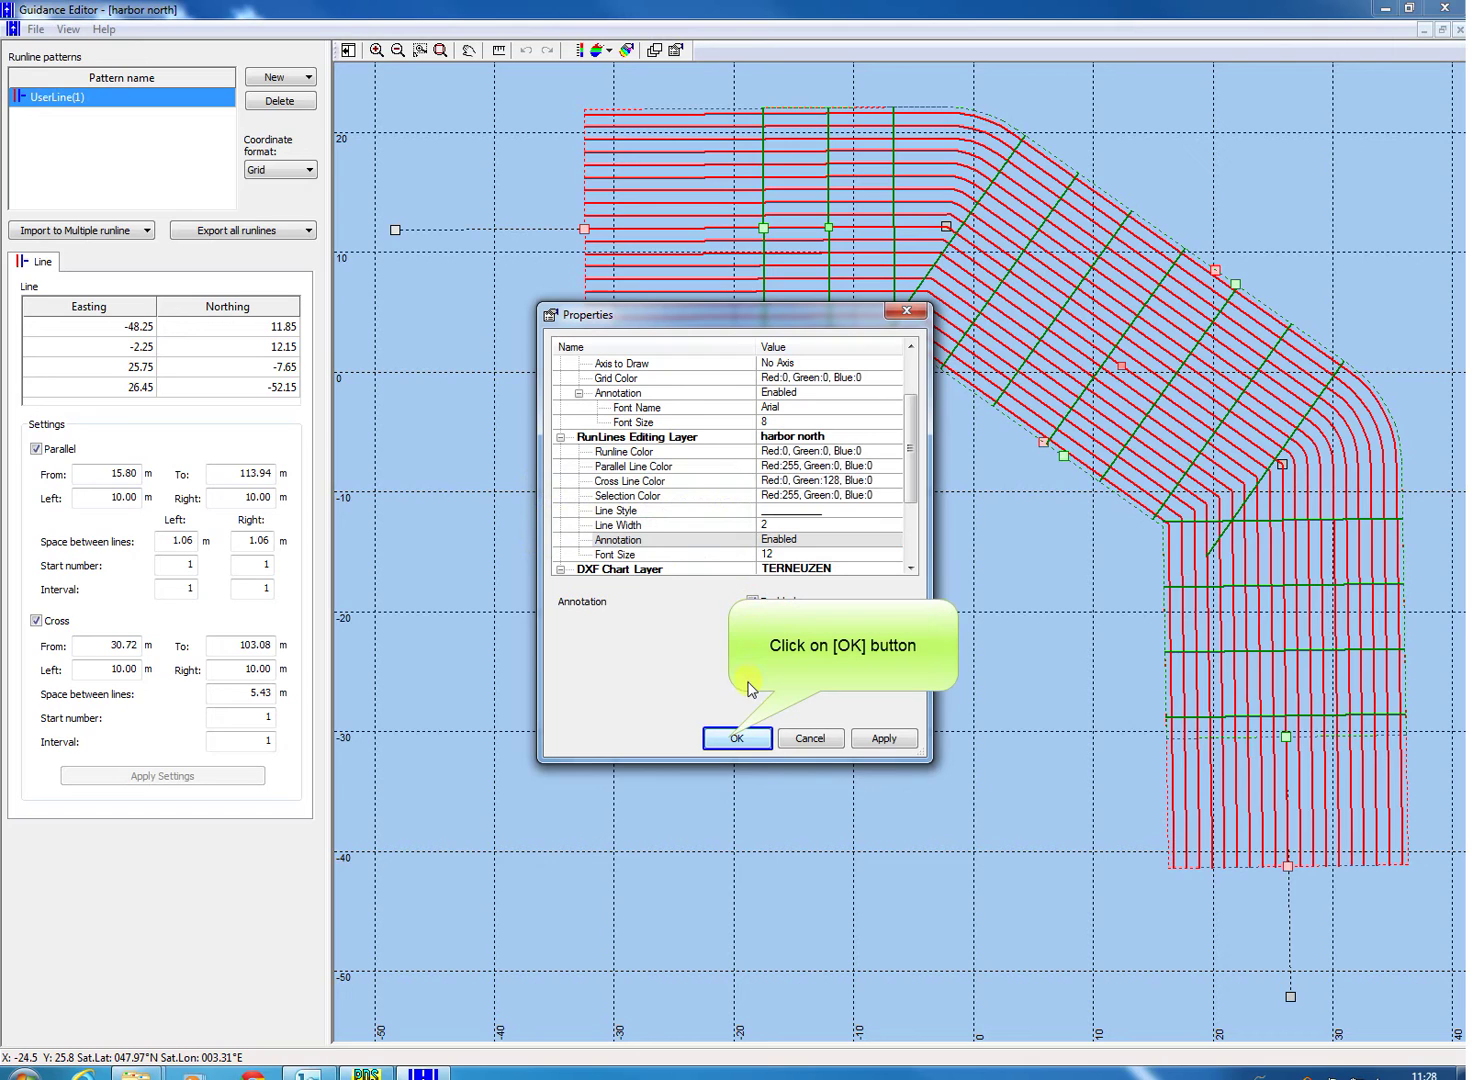
{"action": "left_click", "coordinate": [735, 738]}
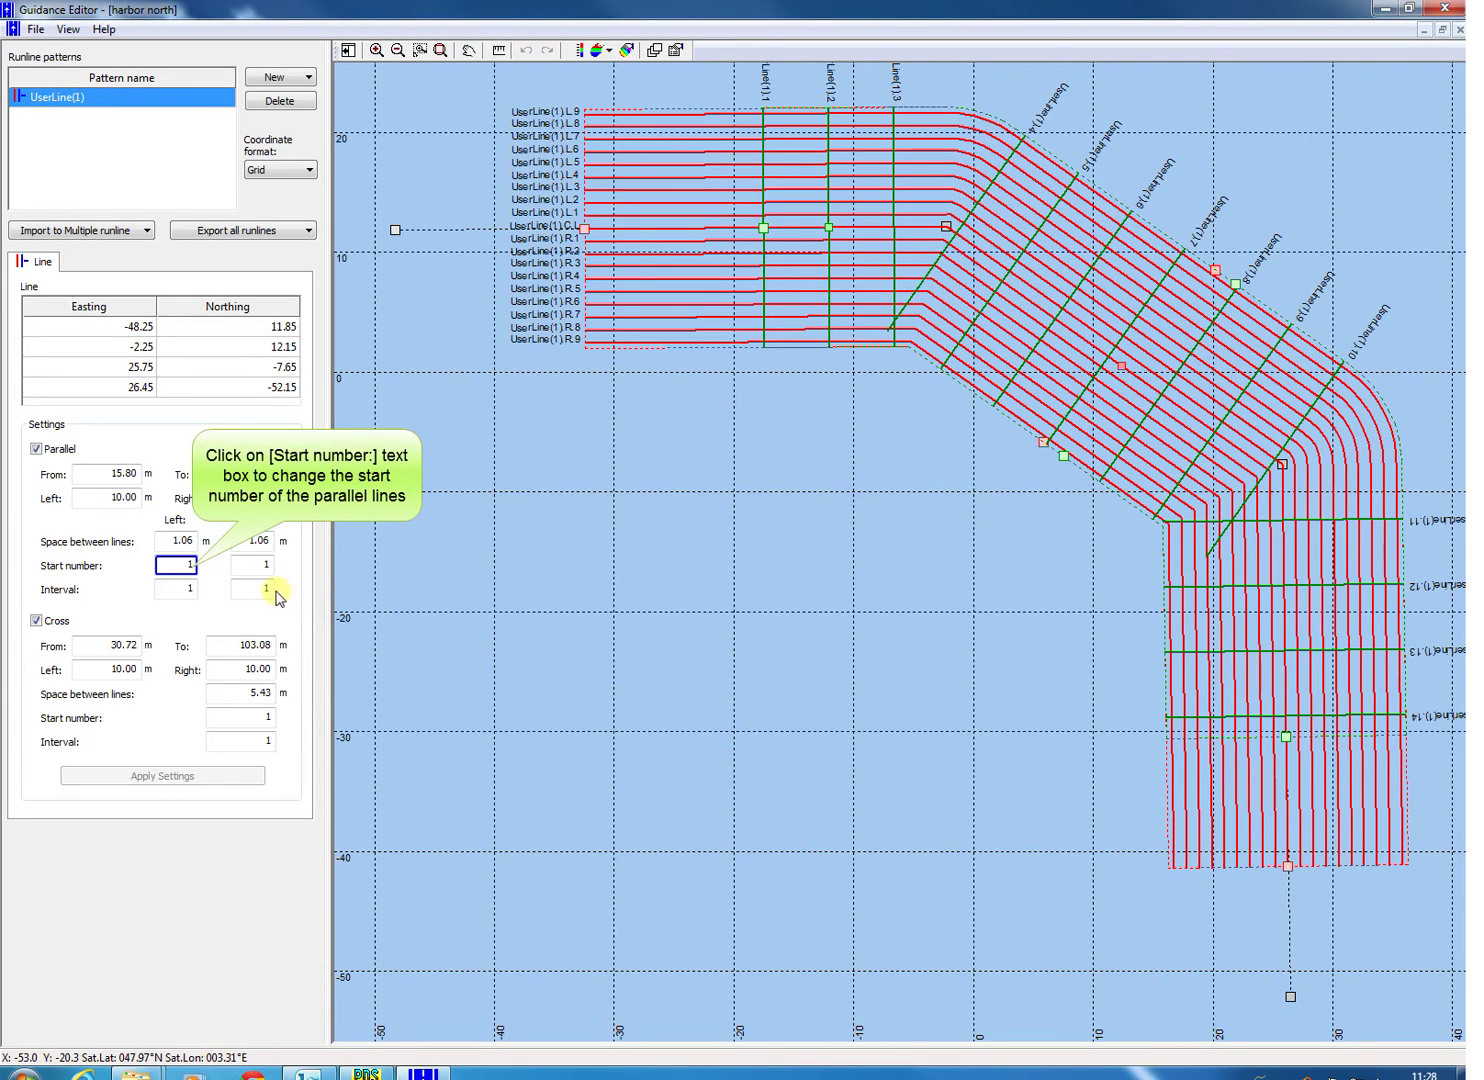
- Set the left and right parallel start numbers to 10 and apply
{"action": "left_click", "coordinate": [193, 566]}
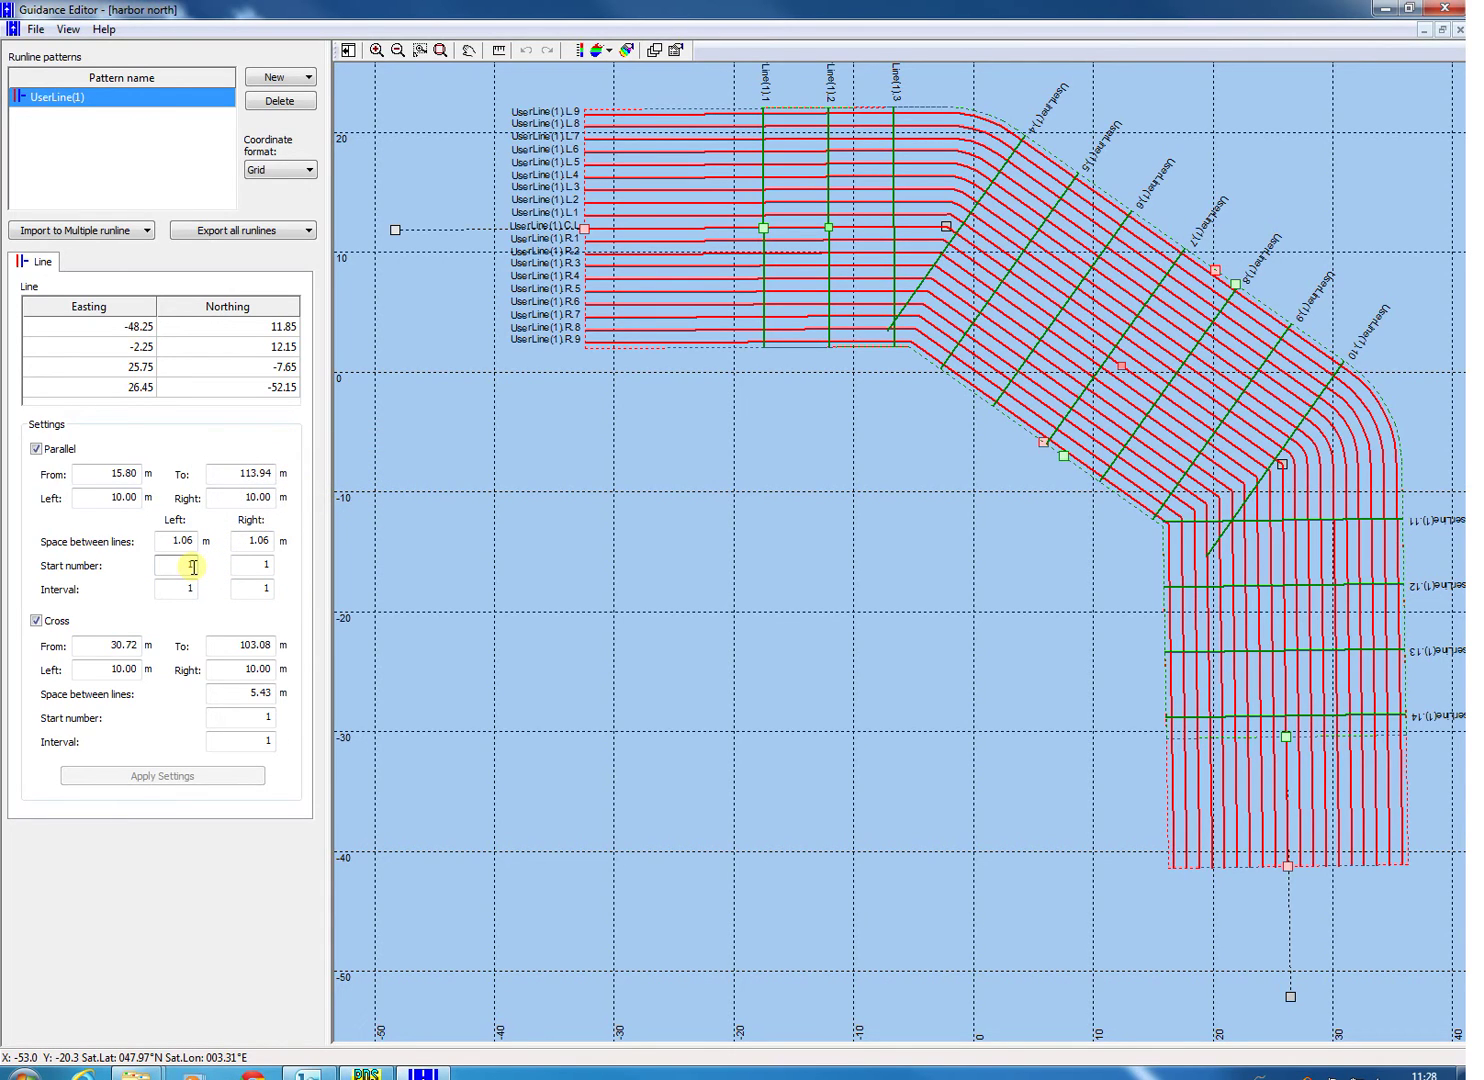
{"action": "type", "text": "10"}
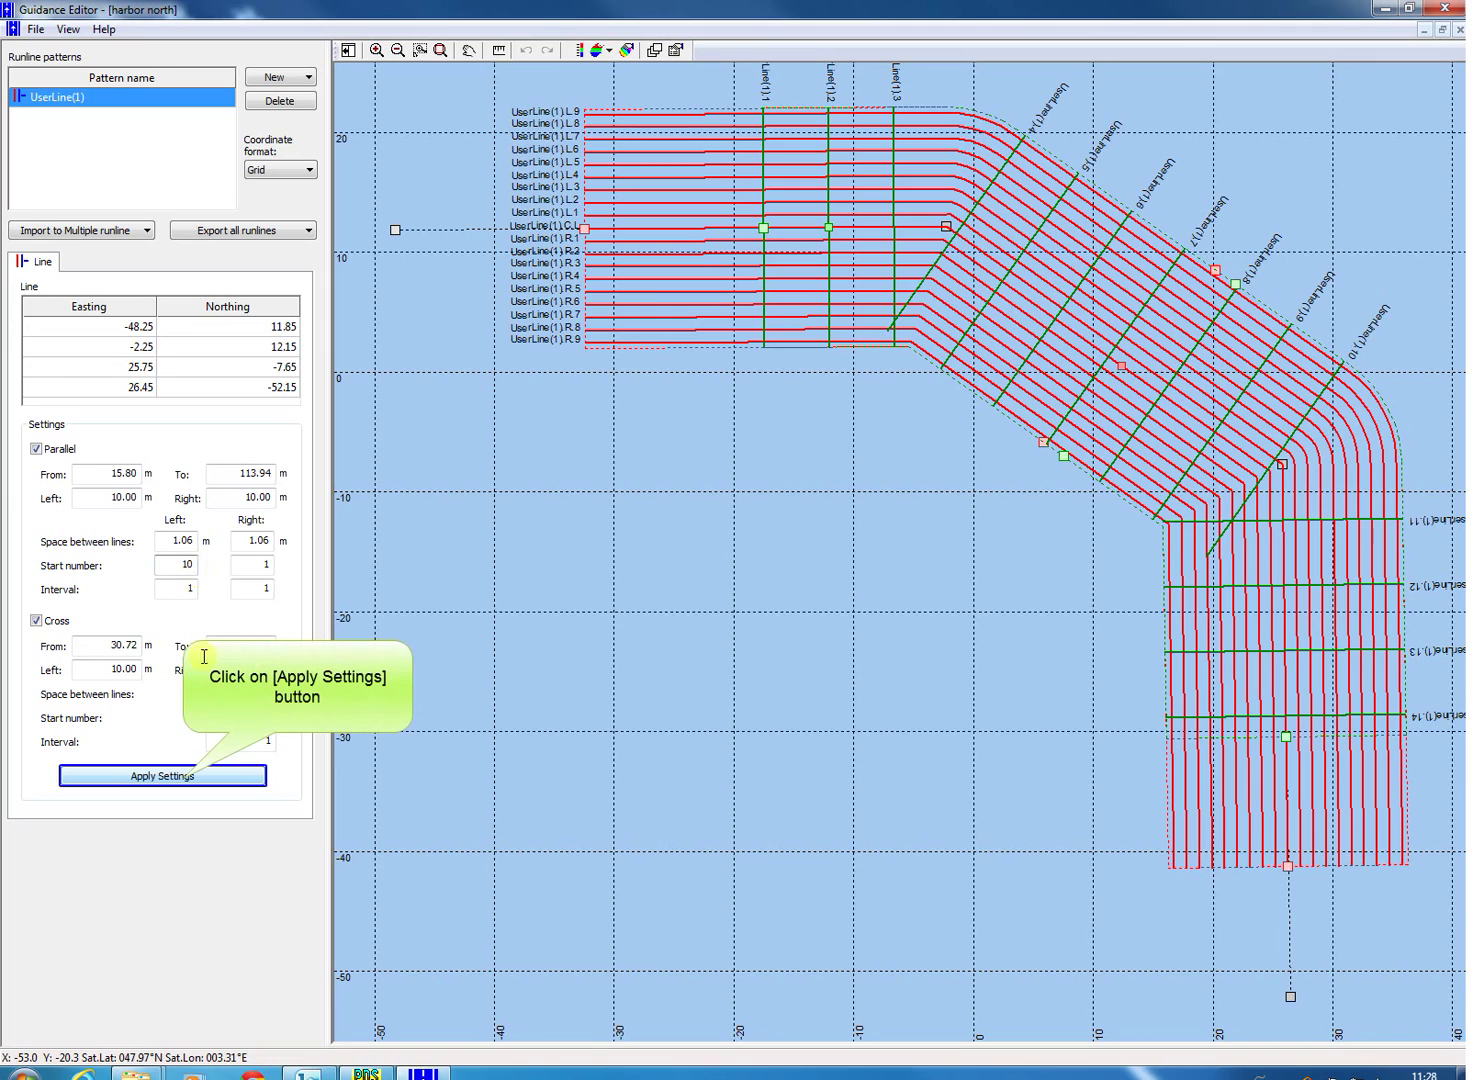
{"action": "left_click", "coordinate": [184, 777]}
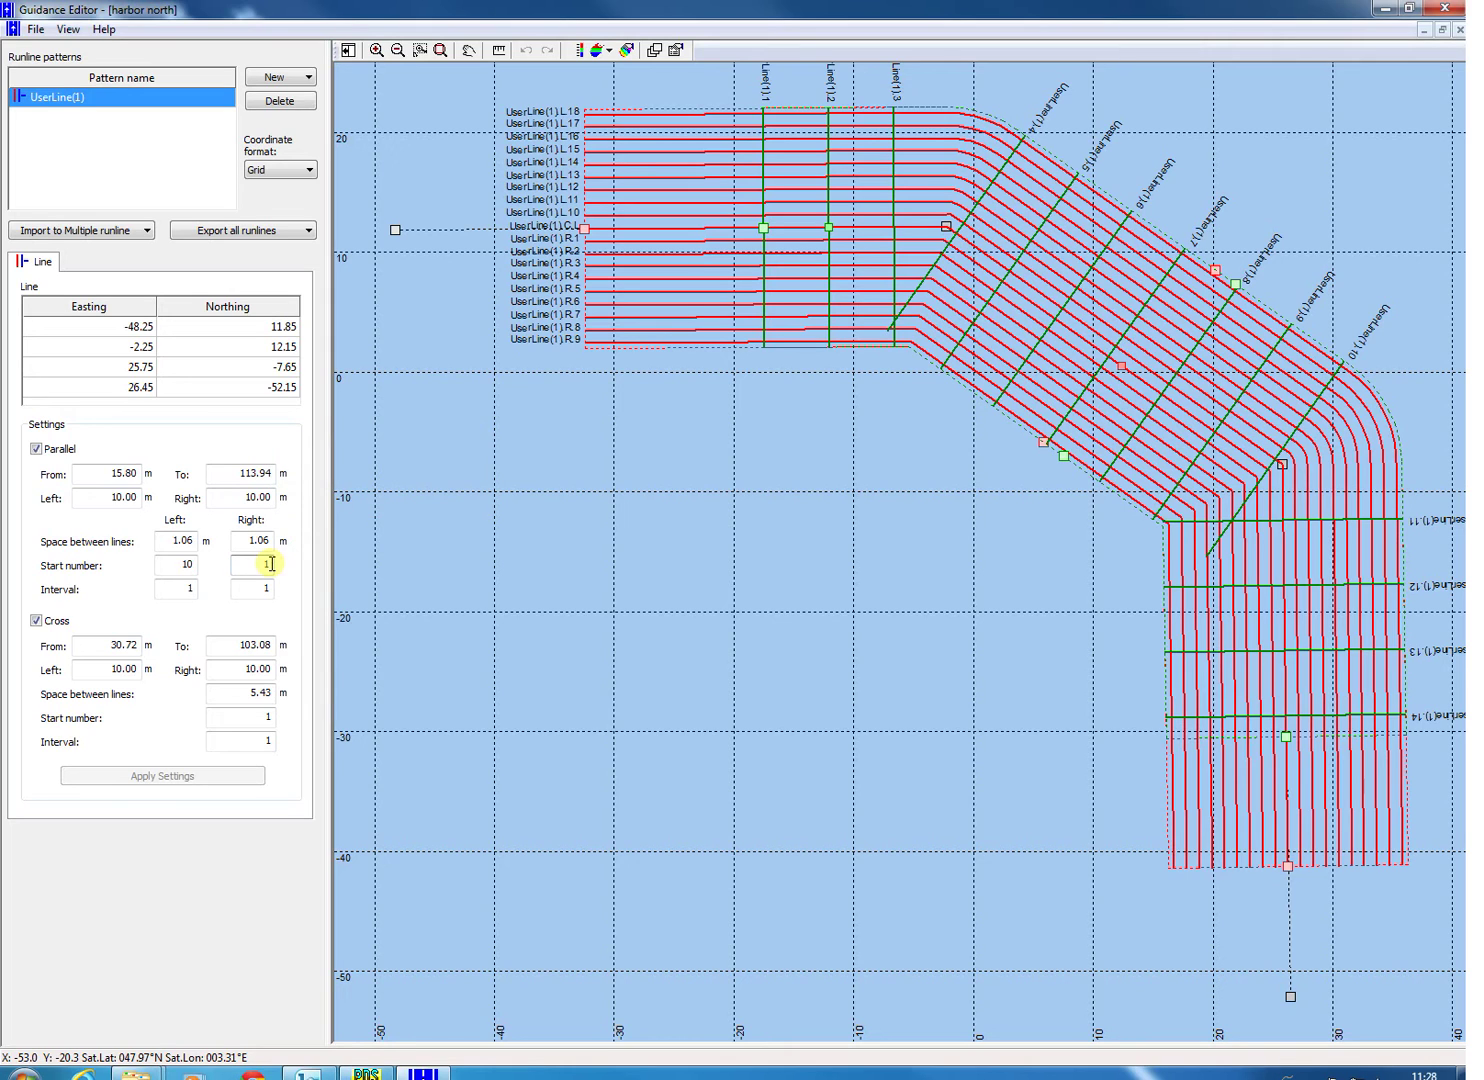
{"action": "type", "text": "0"}
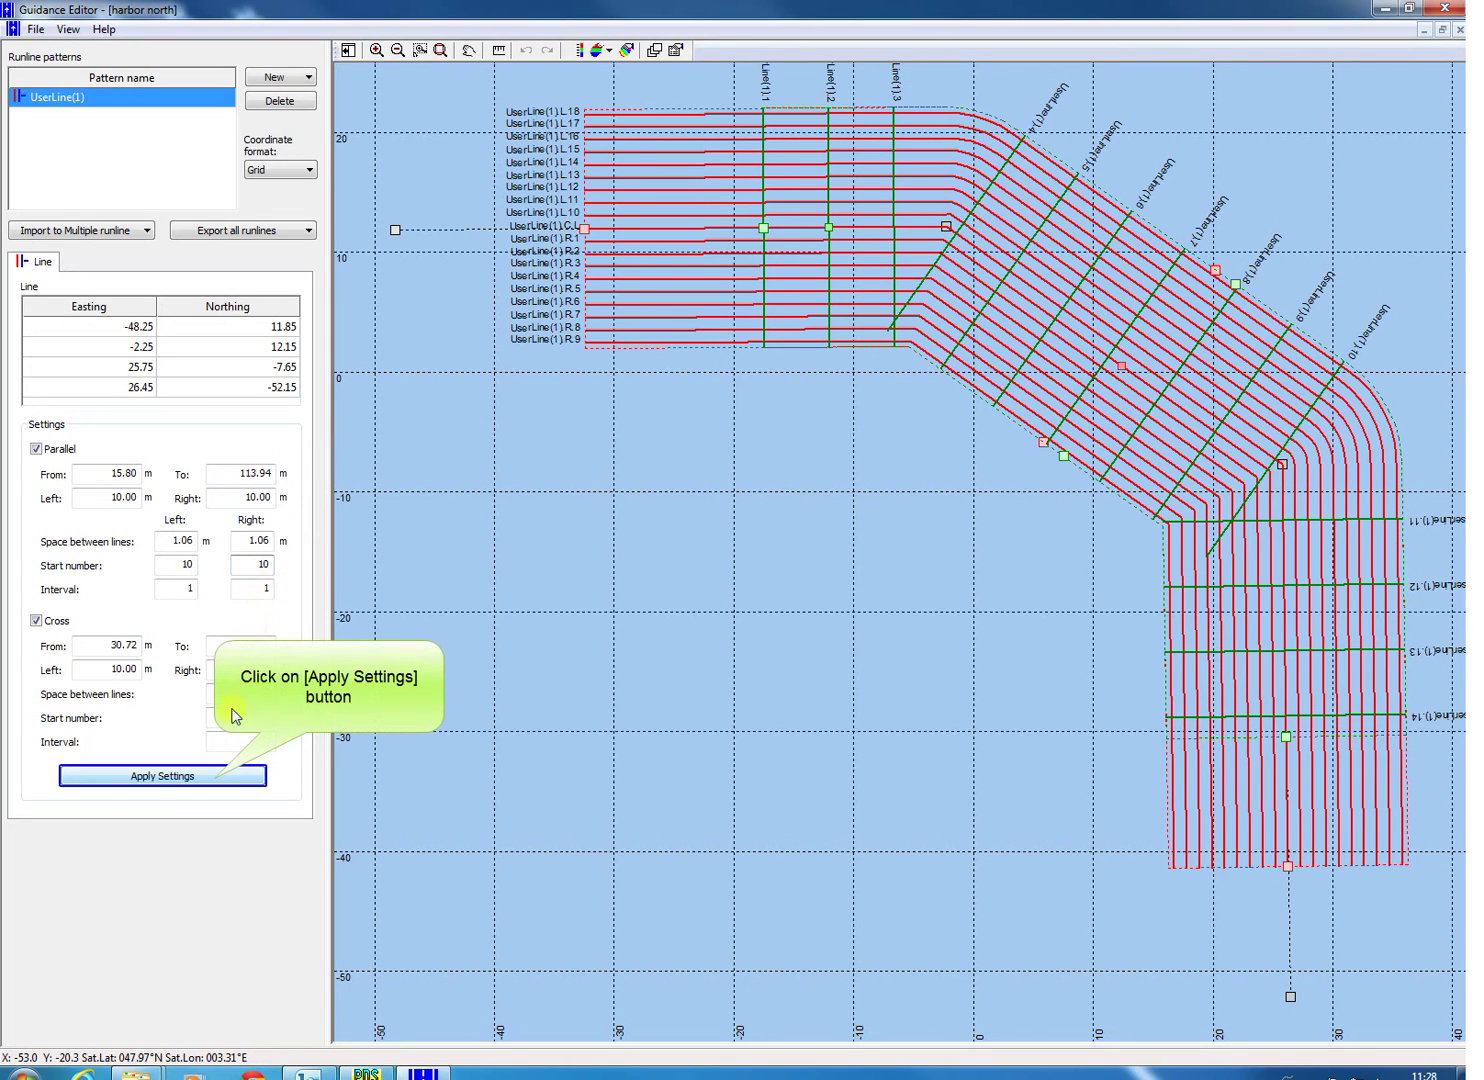
{"action": "left_click", "coordinate": [215, 779]}
{"action": "left_click", "coordinate": [214, 778]}
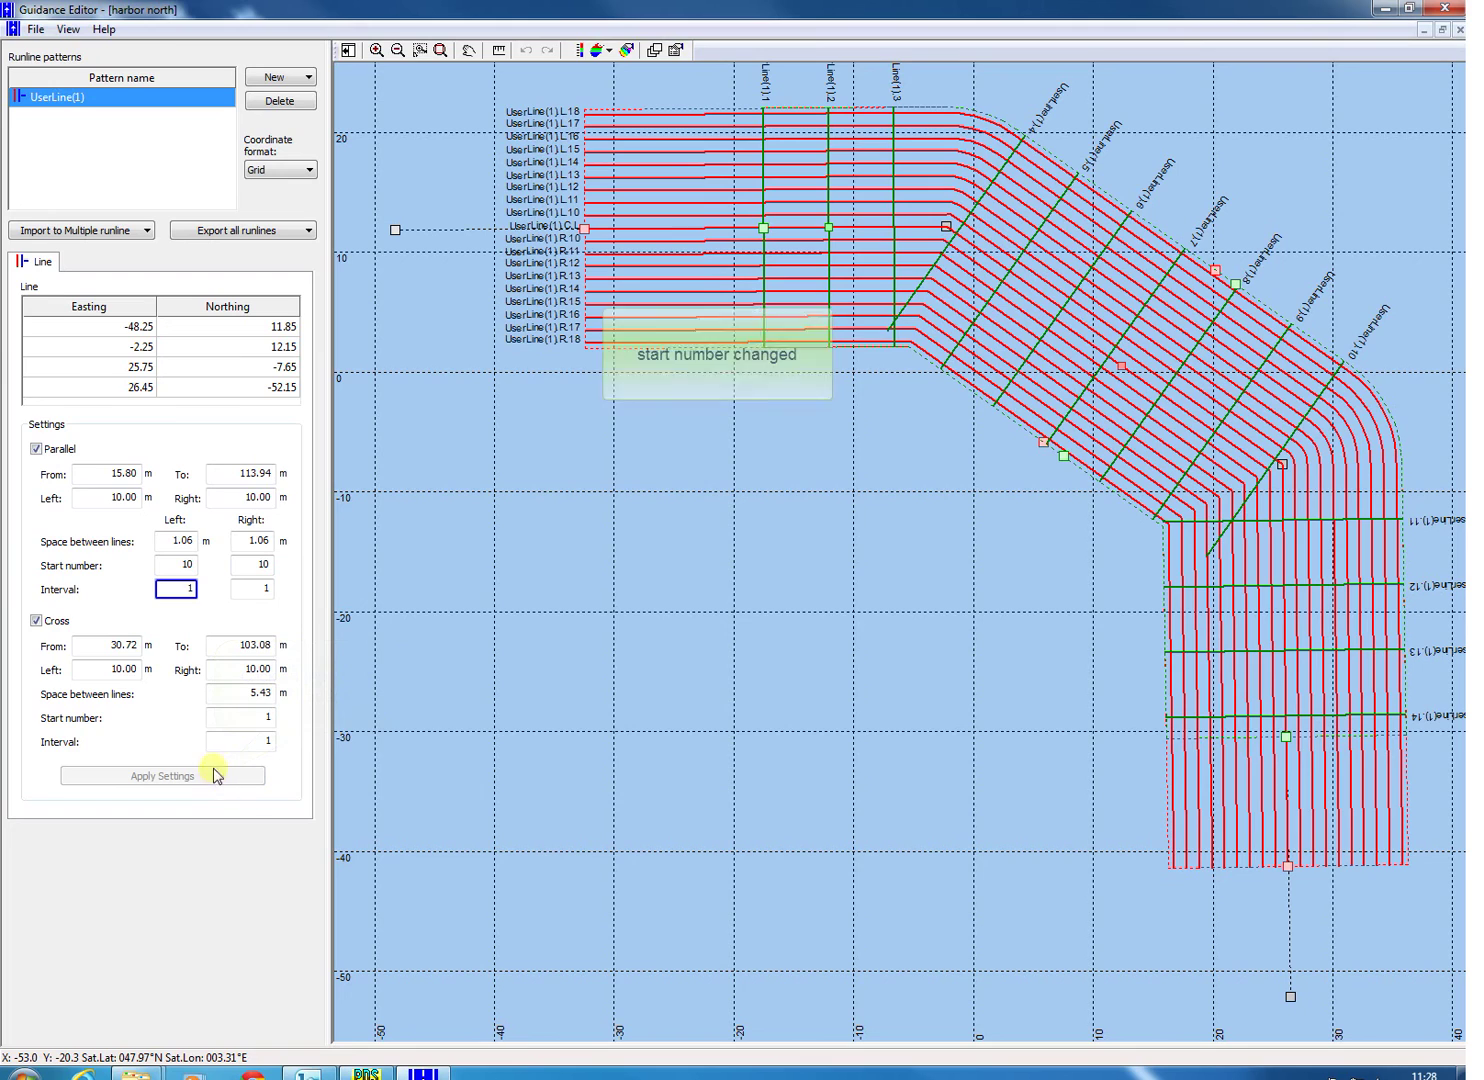
- Change the left parallel interval to 5 so labels run L.10 to L.50
{"action": "left_click", "coordinate": [193, 588]}
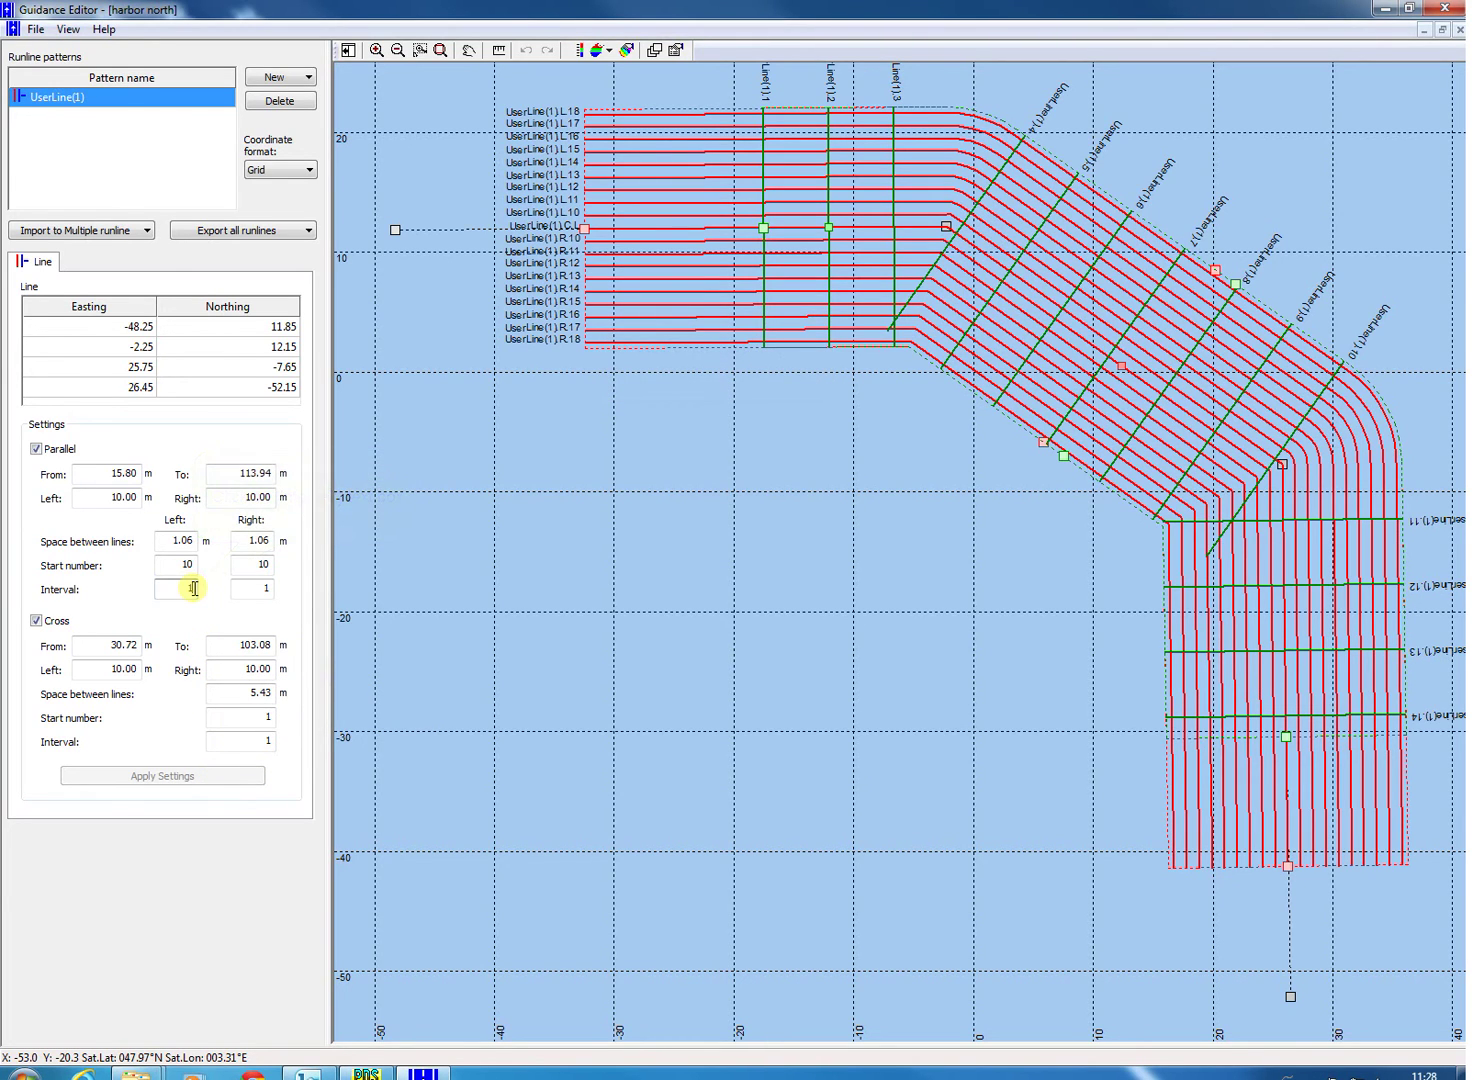
{"action": "key", "text": "BackSpace"}
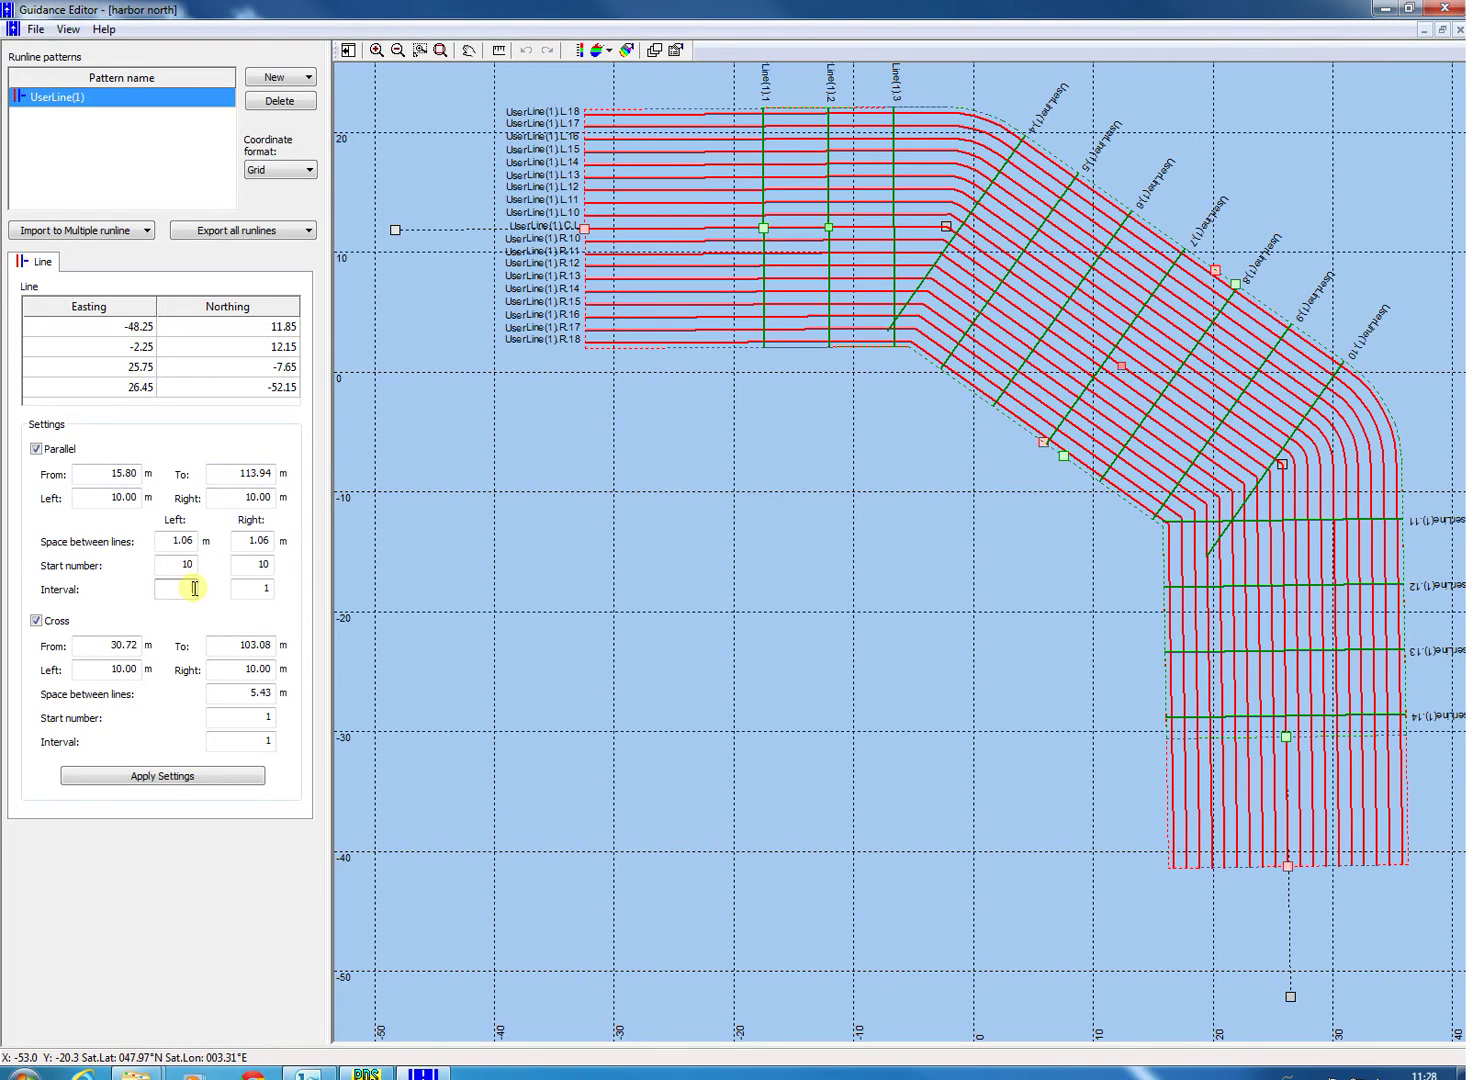
{"action": "type", "text": "5"}
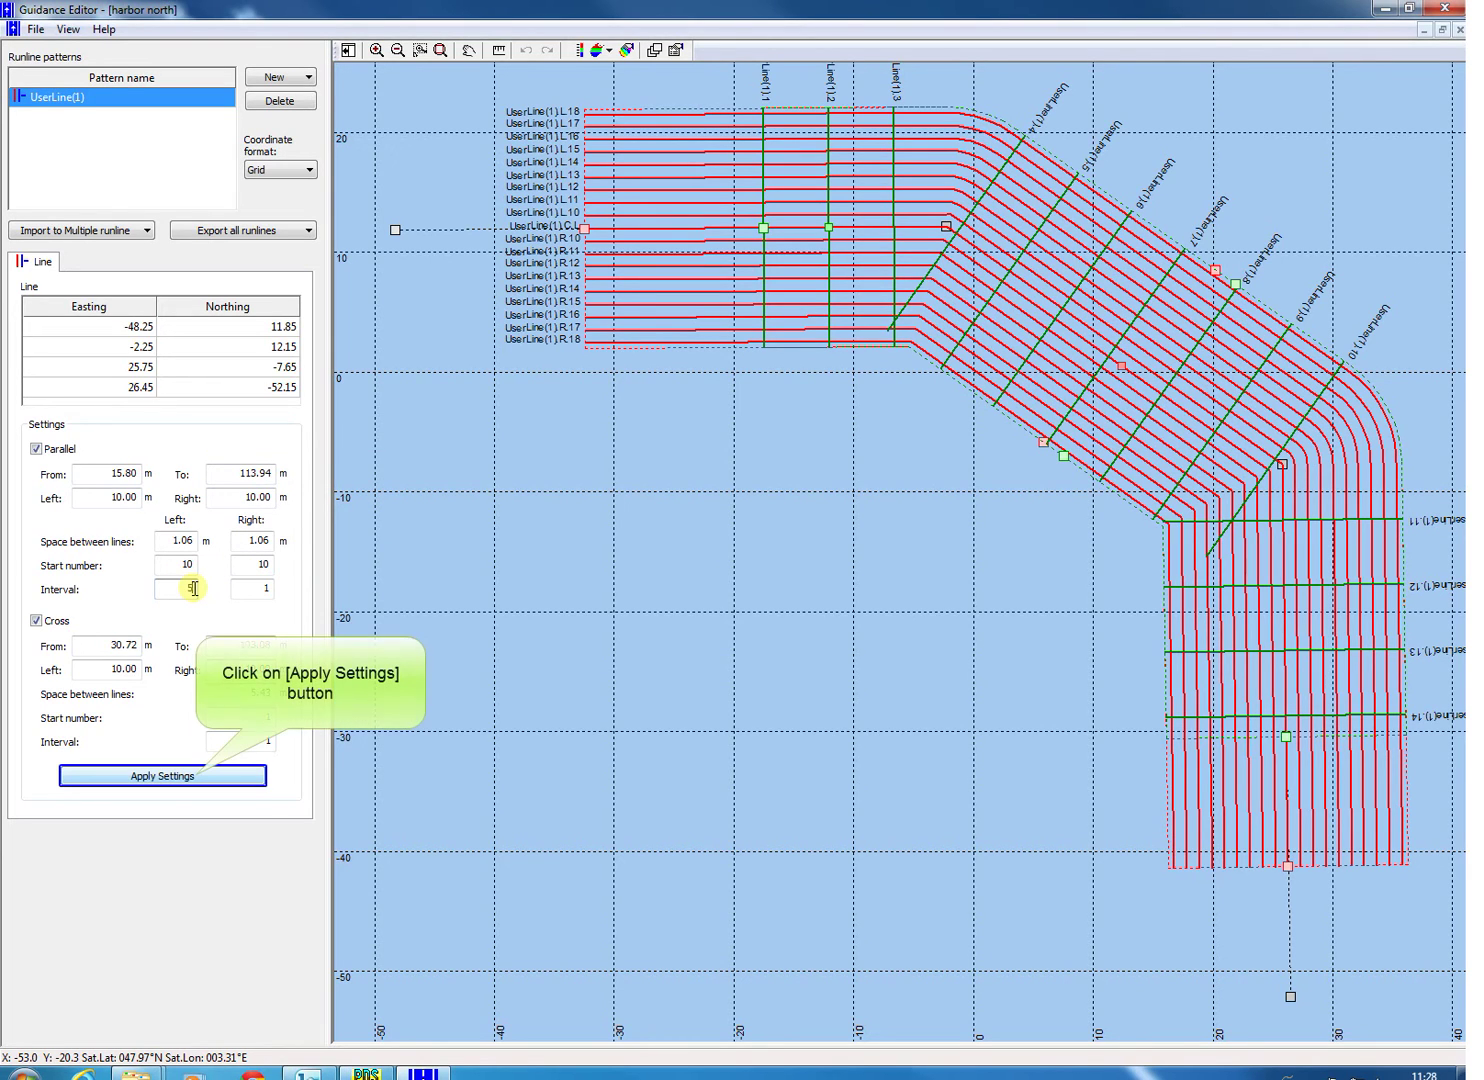
{"action": "left_click", "coordinate": [197, 777]}
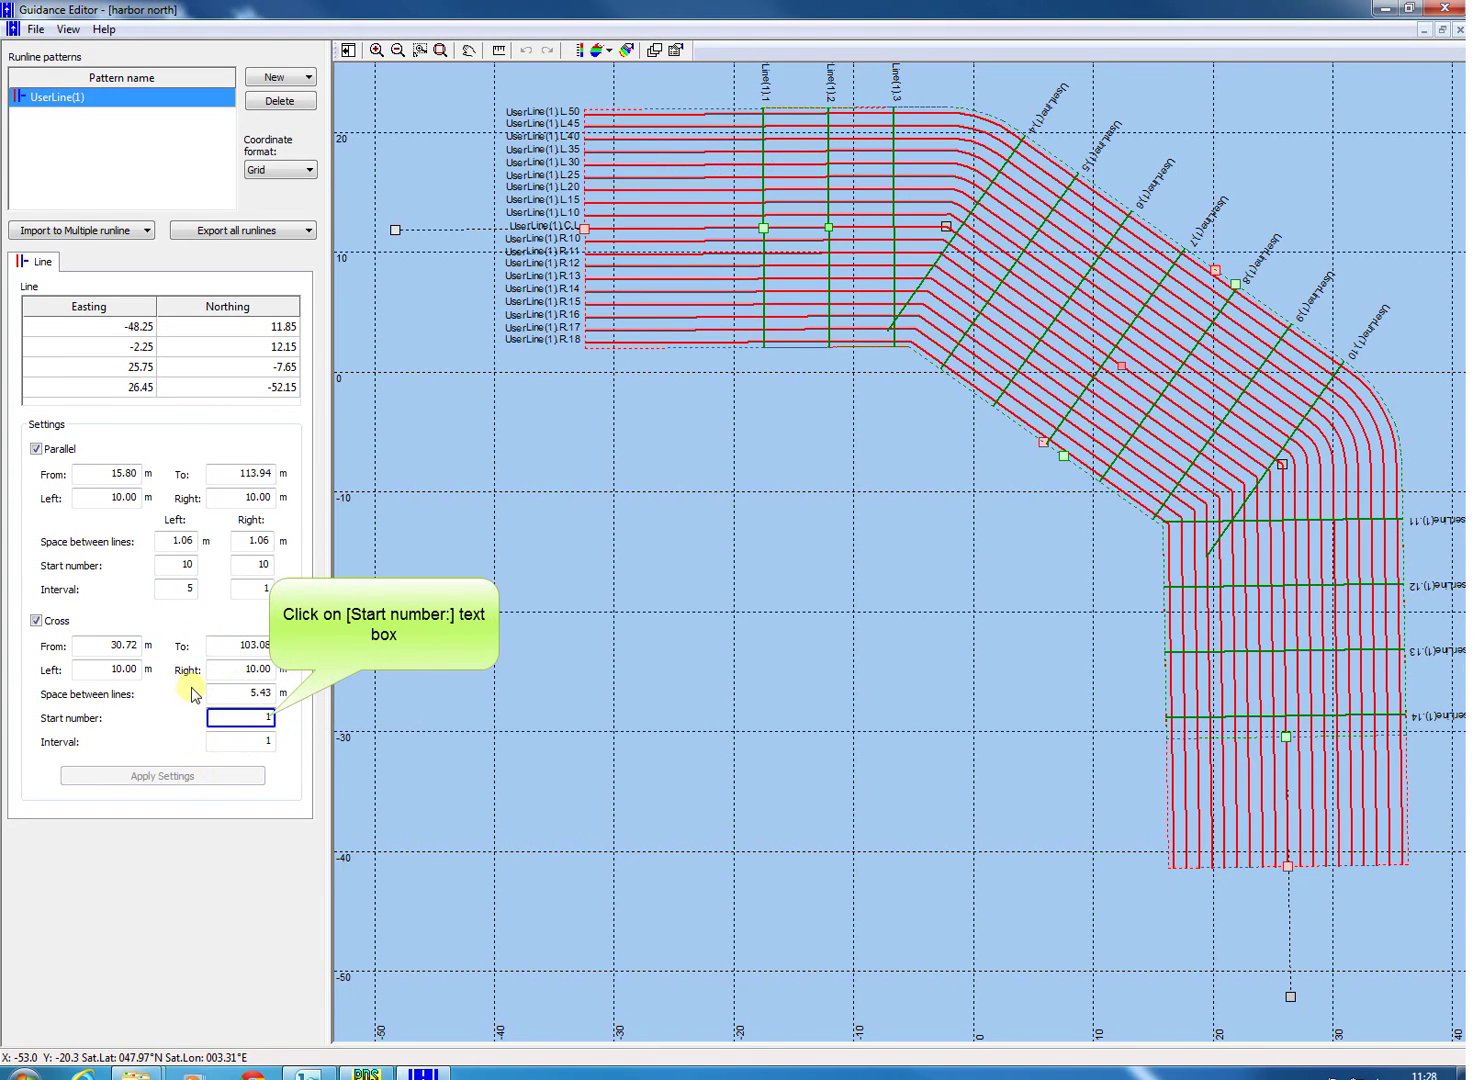
- Number the UserLine(1) cross lines from 10 with an interval of 10
{"action": "left_click", "coordinate": [270, 716]}
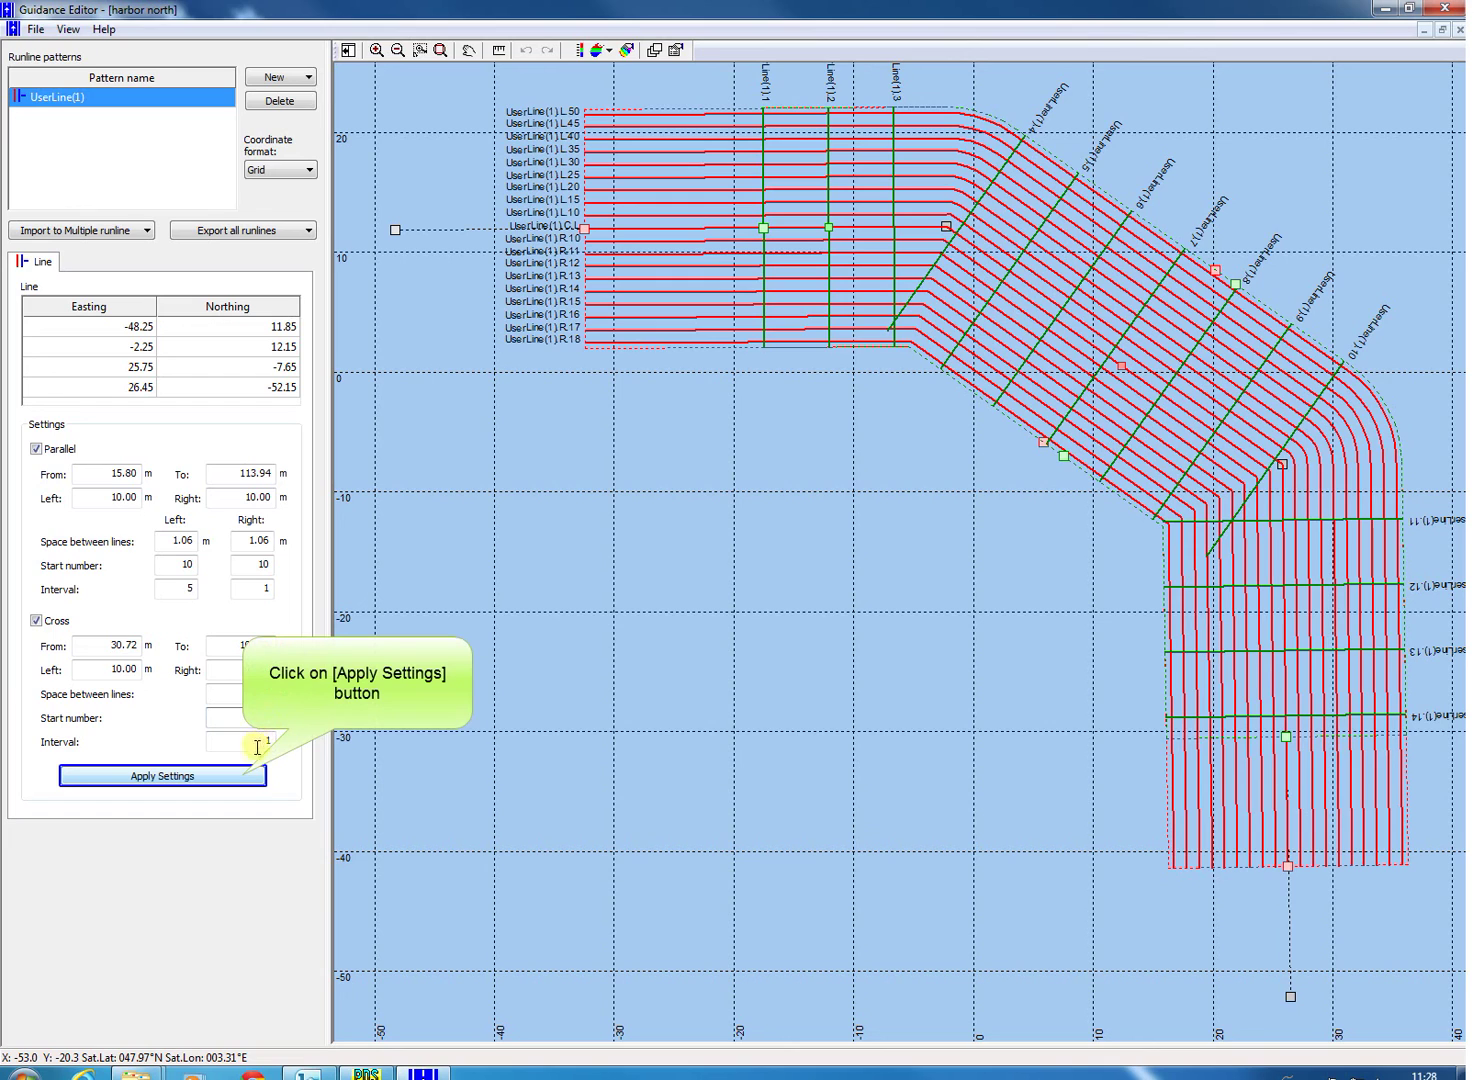
{"action": "left_click", "coordinate": [243, 777]}
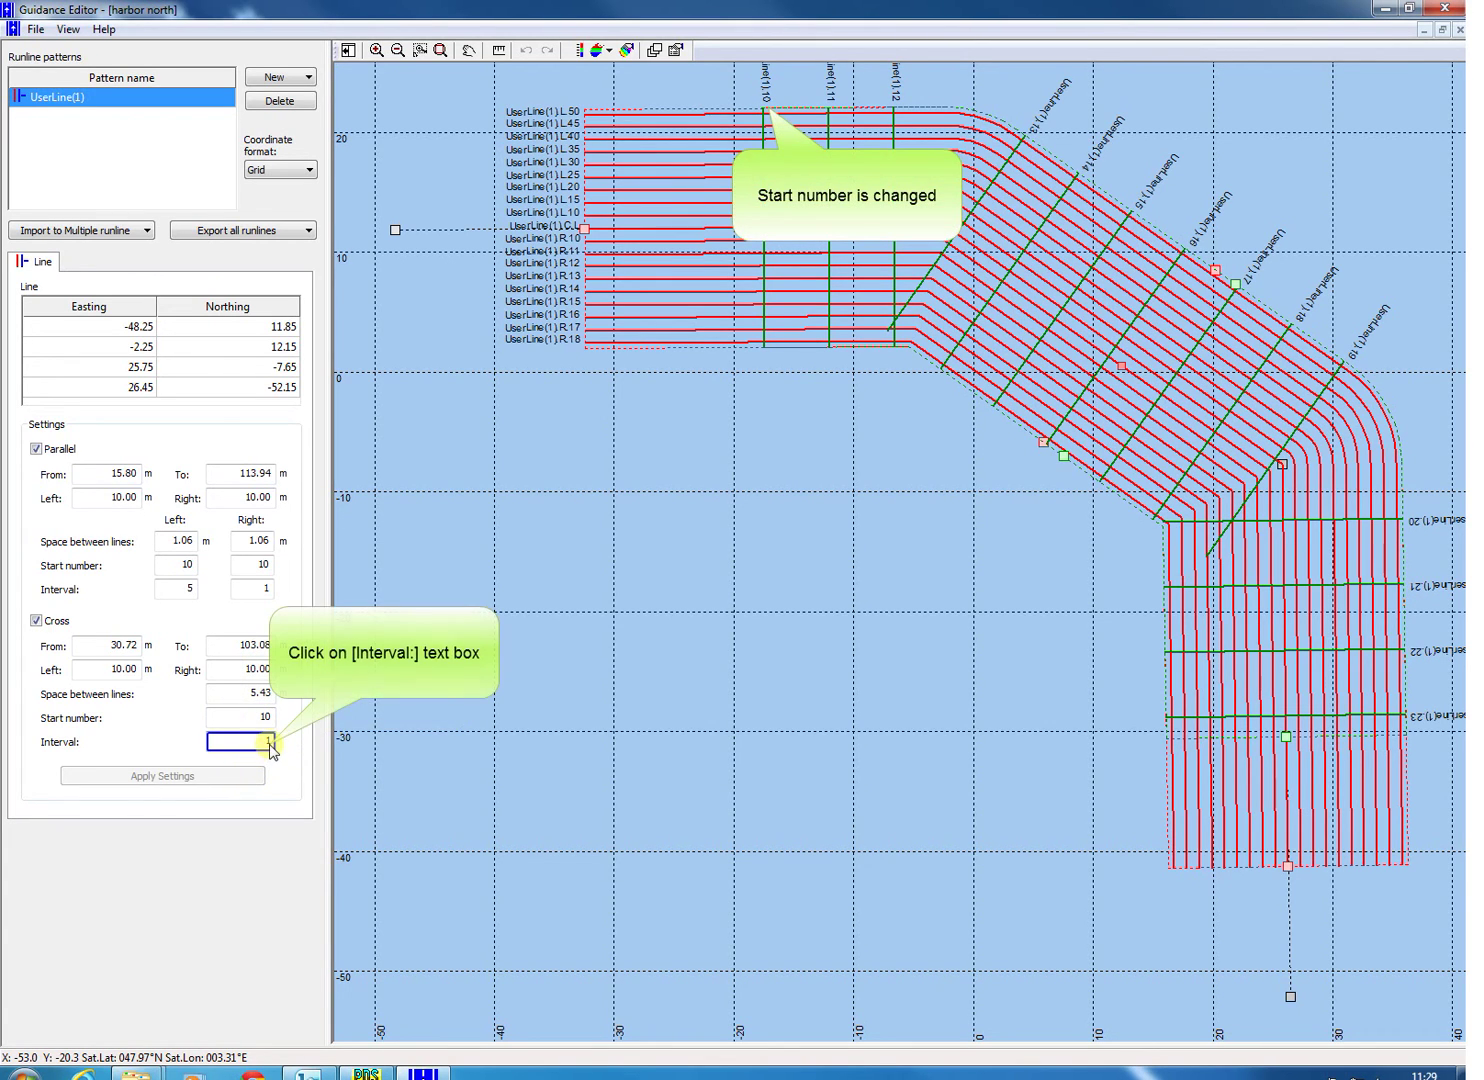
{"action": "left_click", "coordinate": [270, 743]}
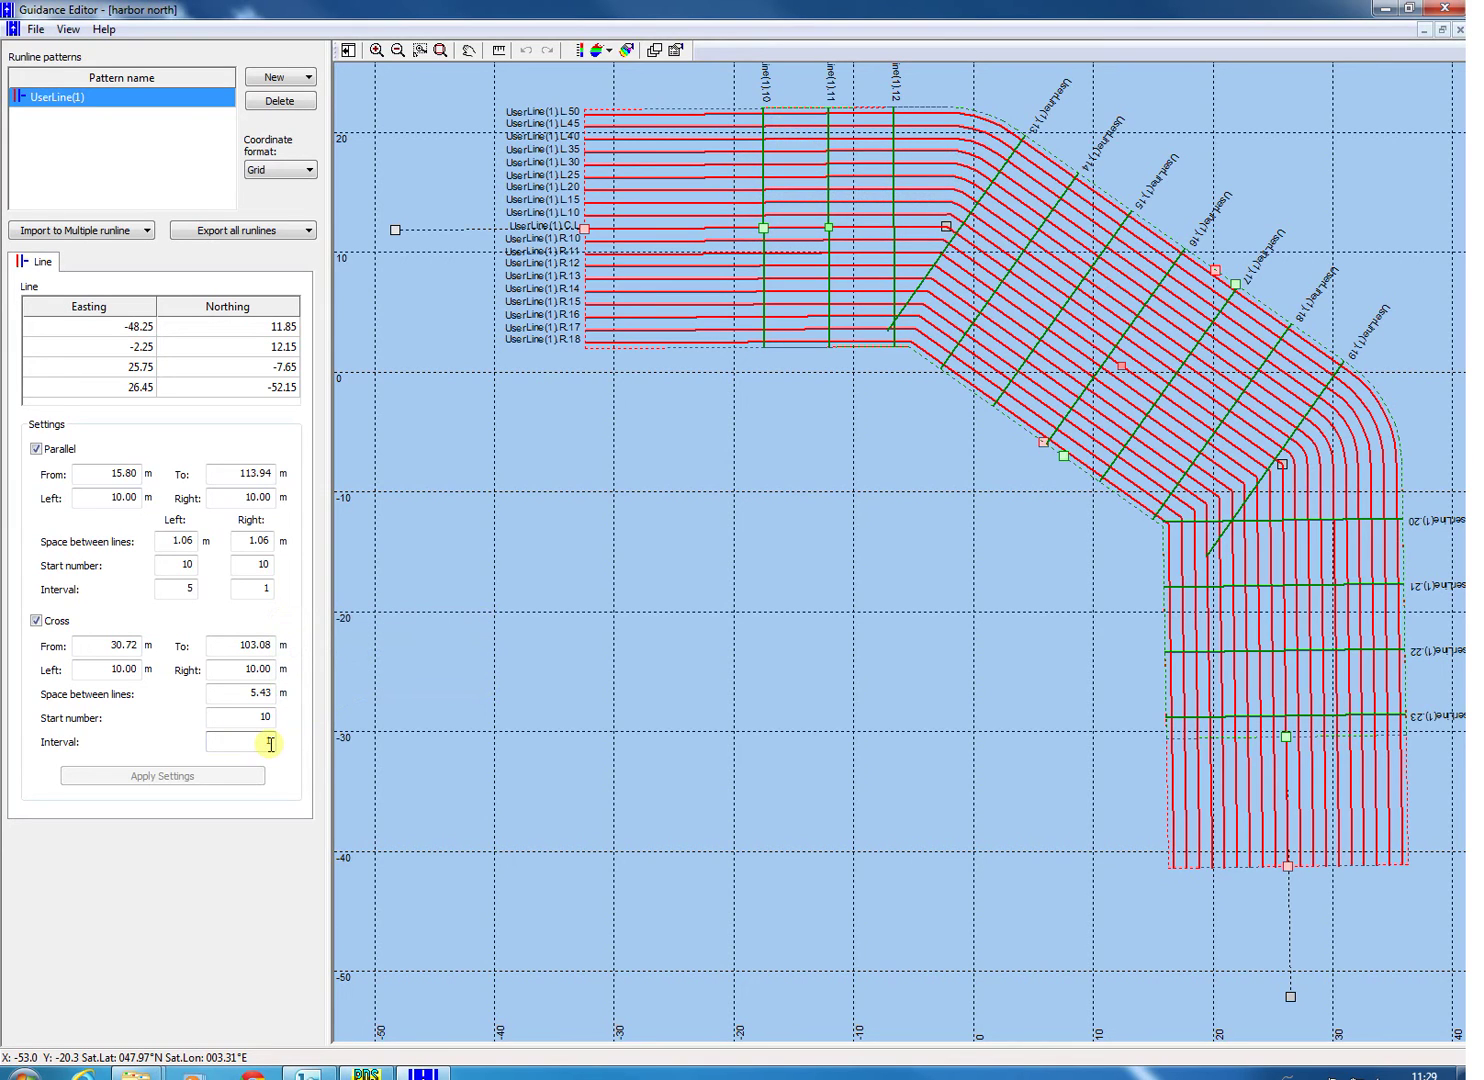
{"action": "type", "text": "10"}
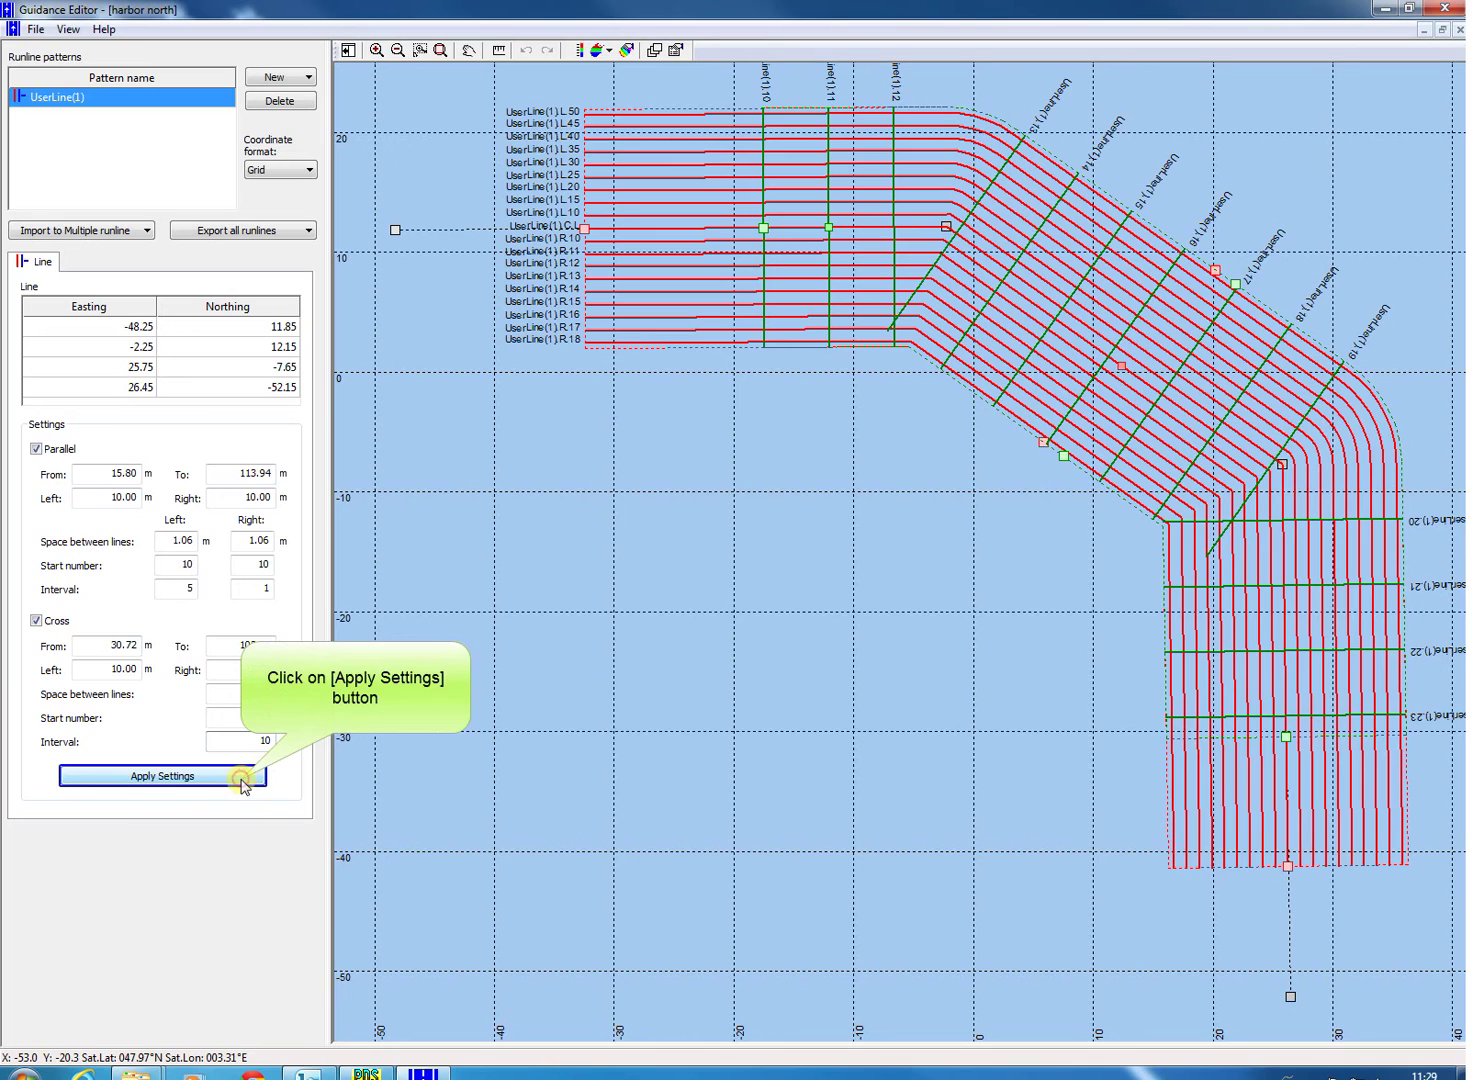
{"action": "left_click", "coordinate": [242, 780]}
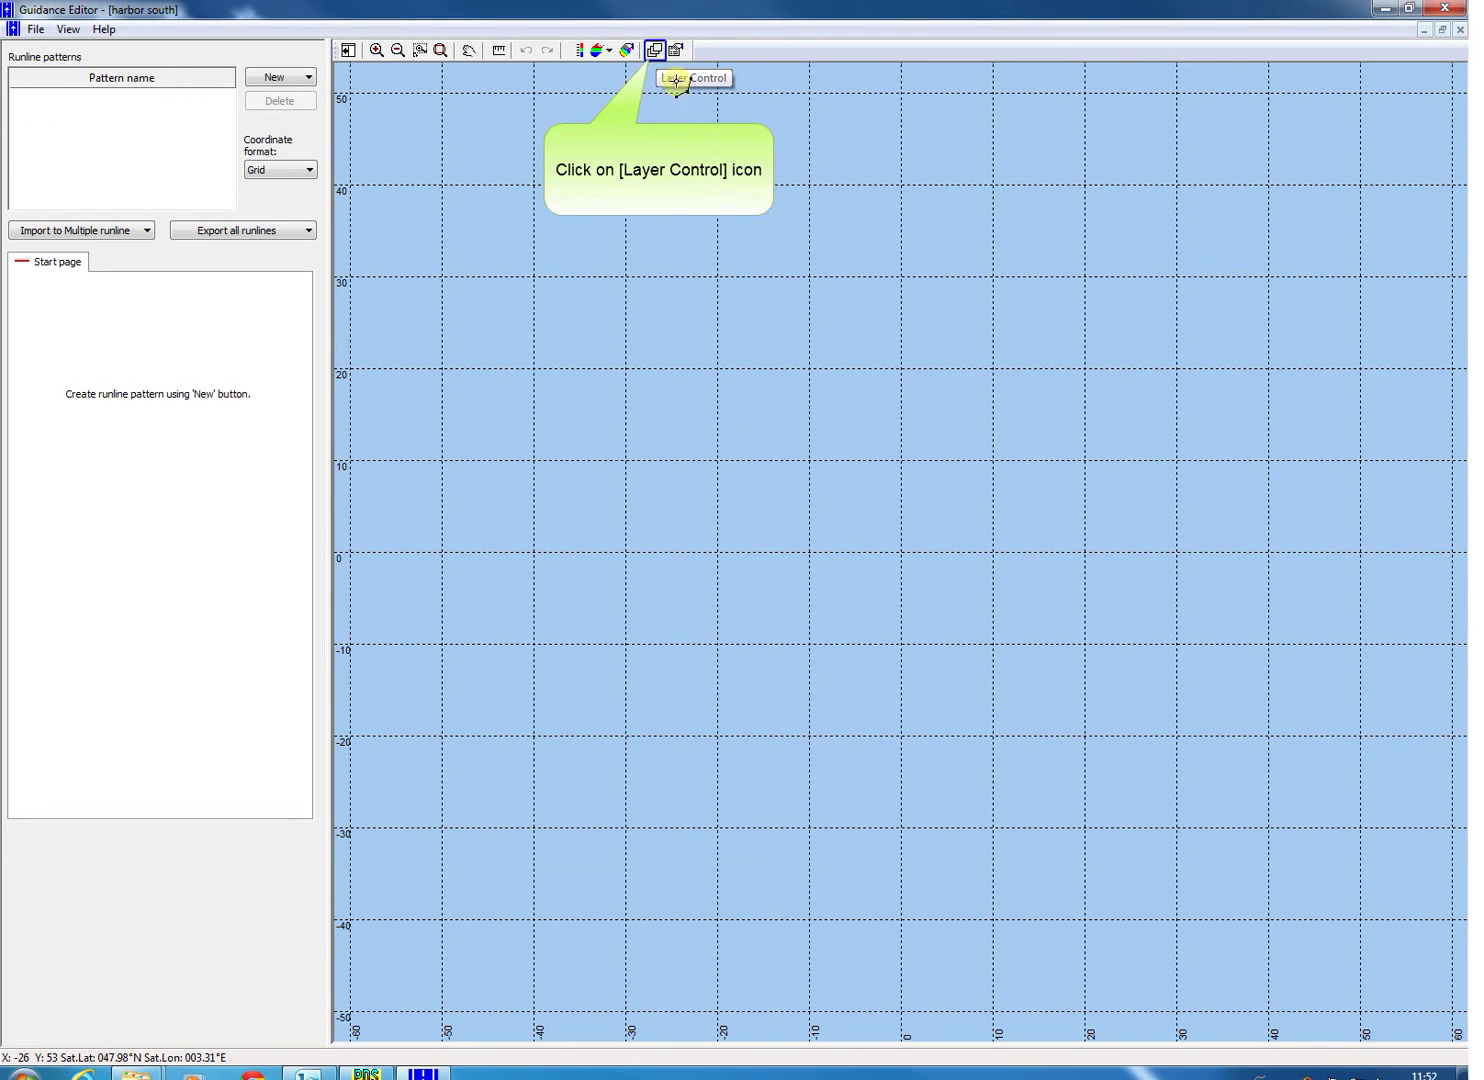
- Add the TERNEUZEN chart as a DXF Chart Layer to the harbor south project
{"action": "left_click", "coordinate": [655, 51]}
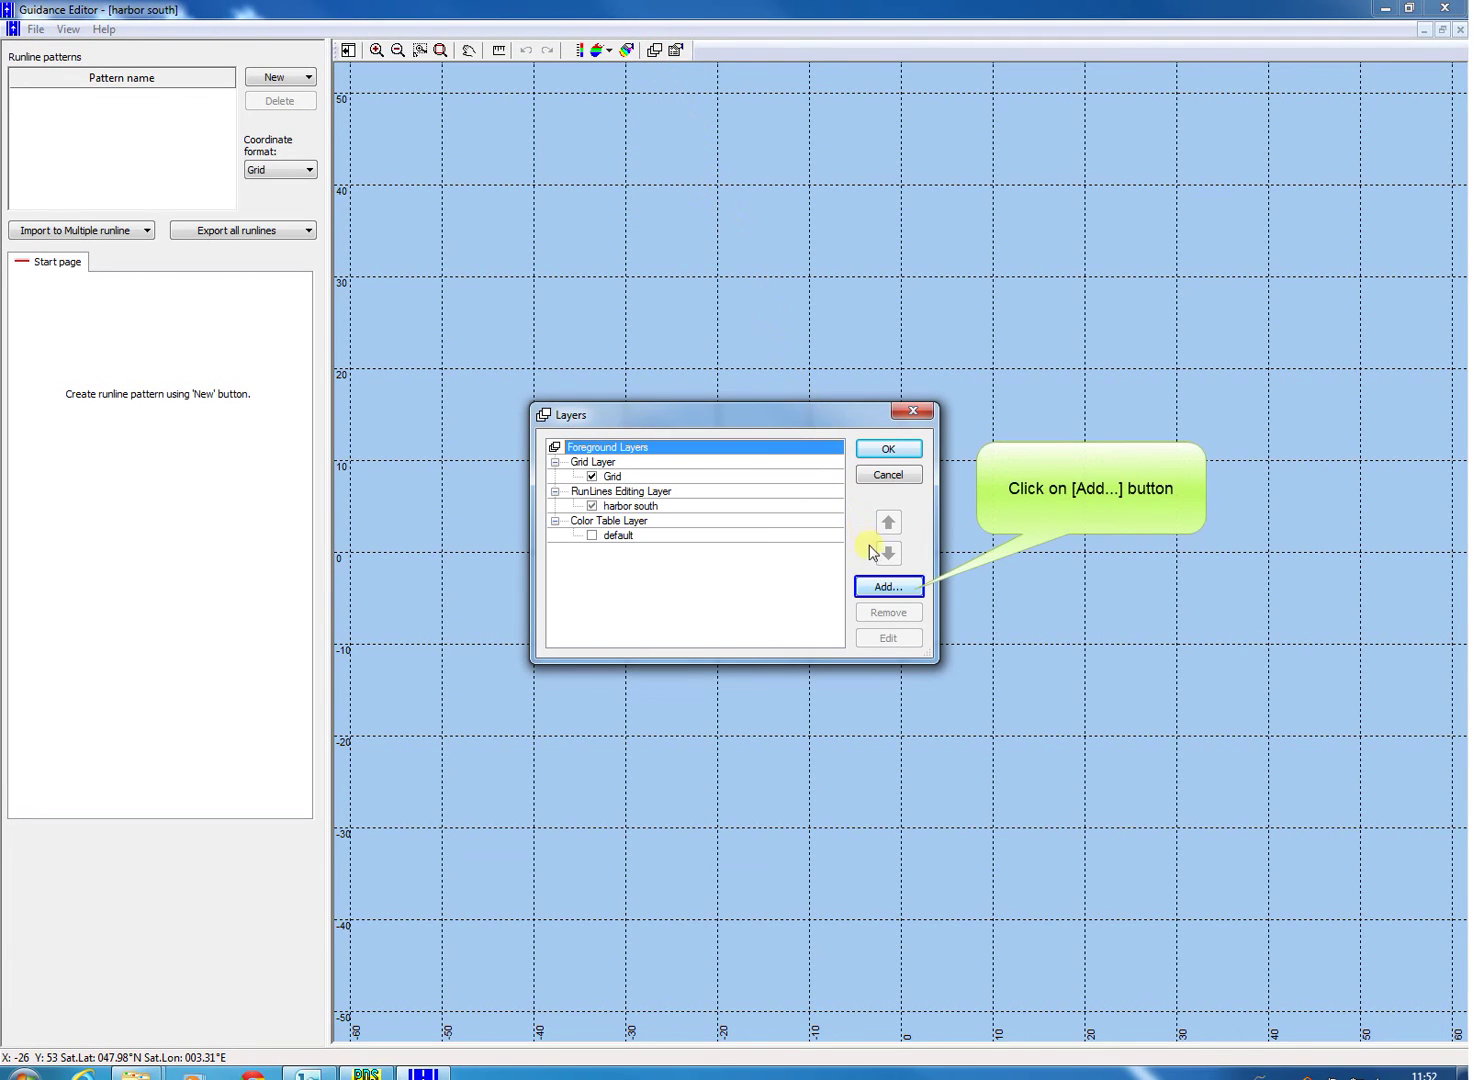
{"action": "left_click", "coordinate": [876, 588]}
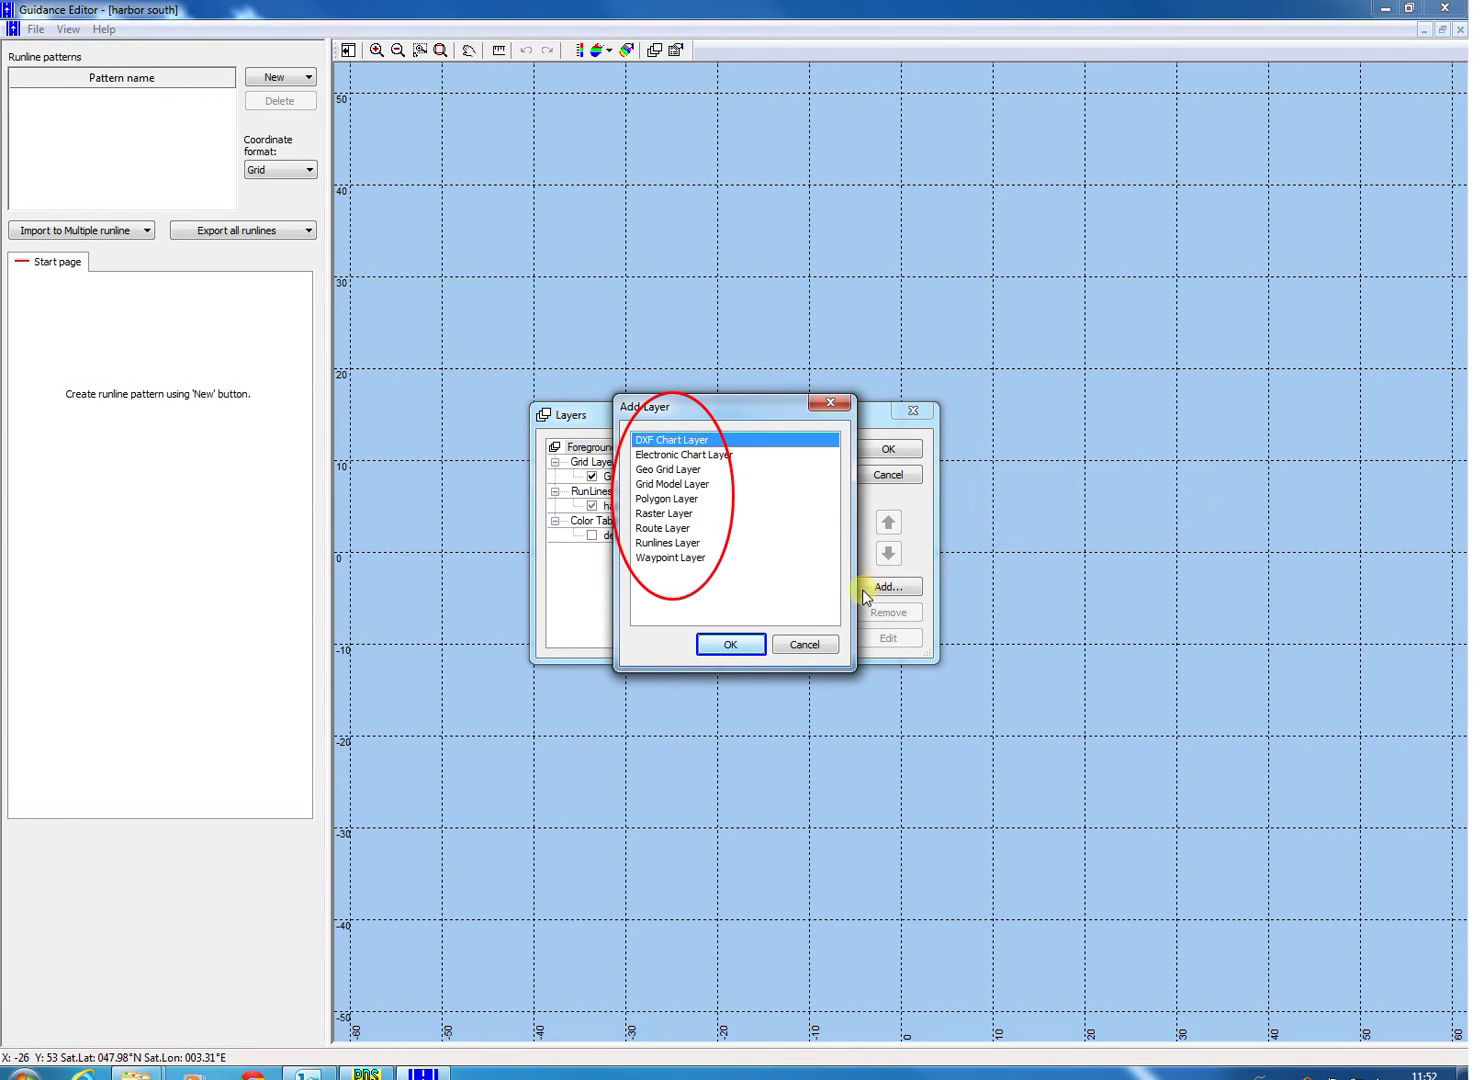
{"action": "left_click", "coordinate": [731, 644]}
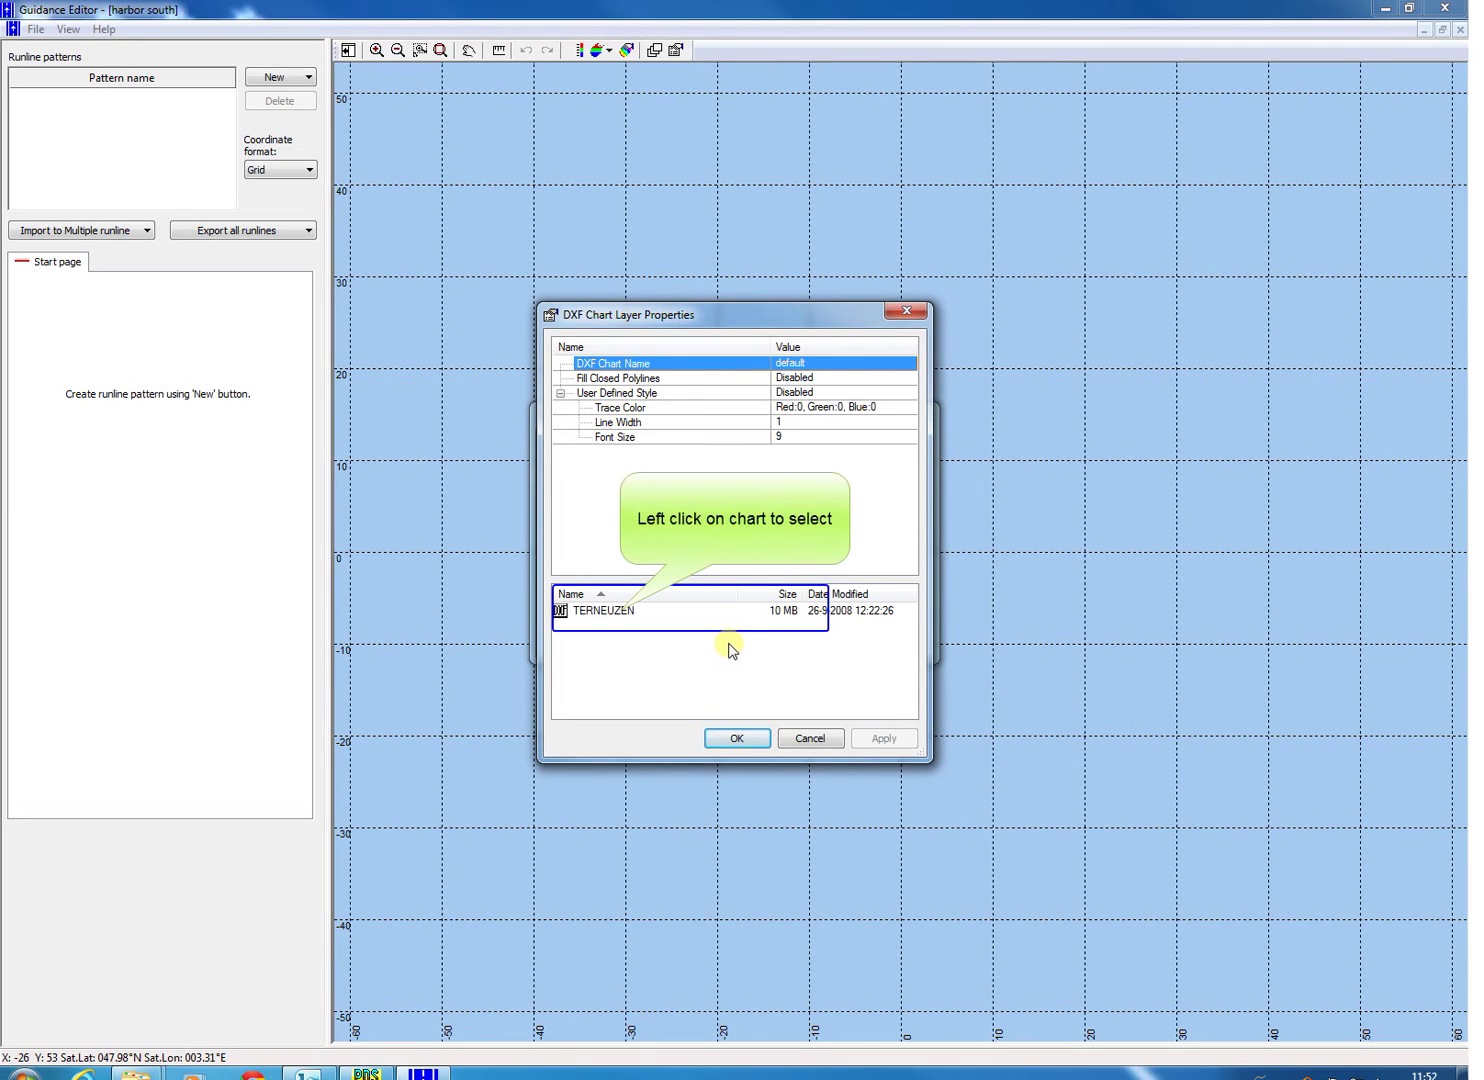
{"action": "left_click", "coordinate": [621, 611]}
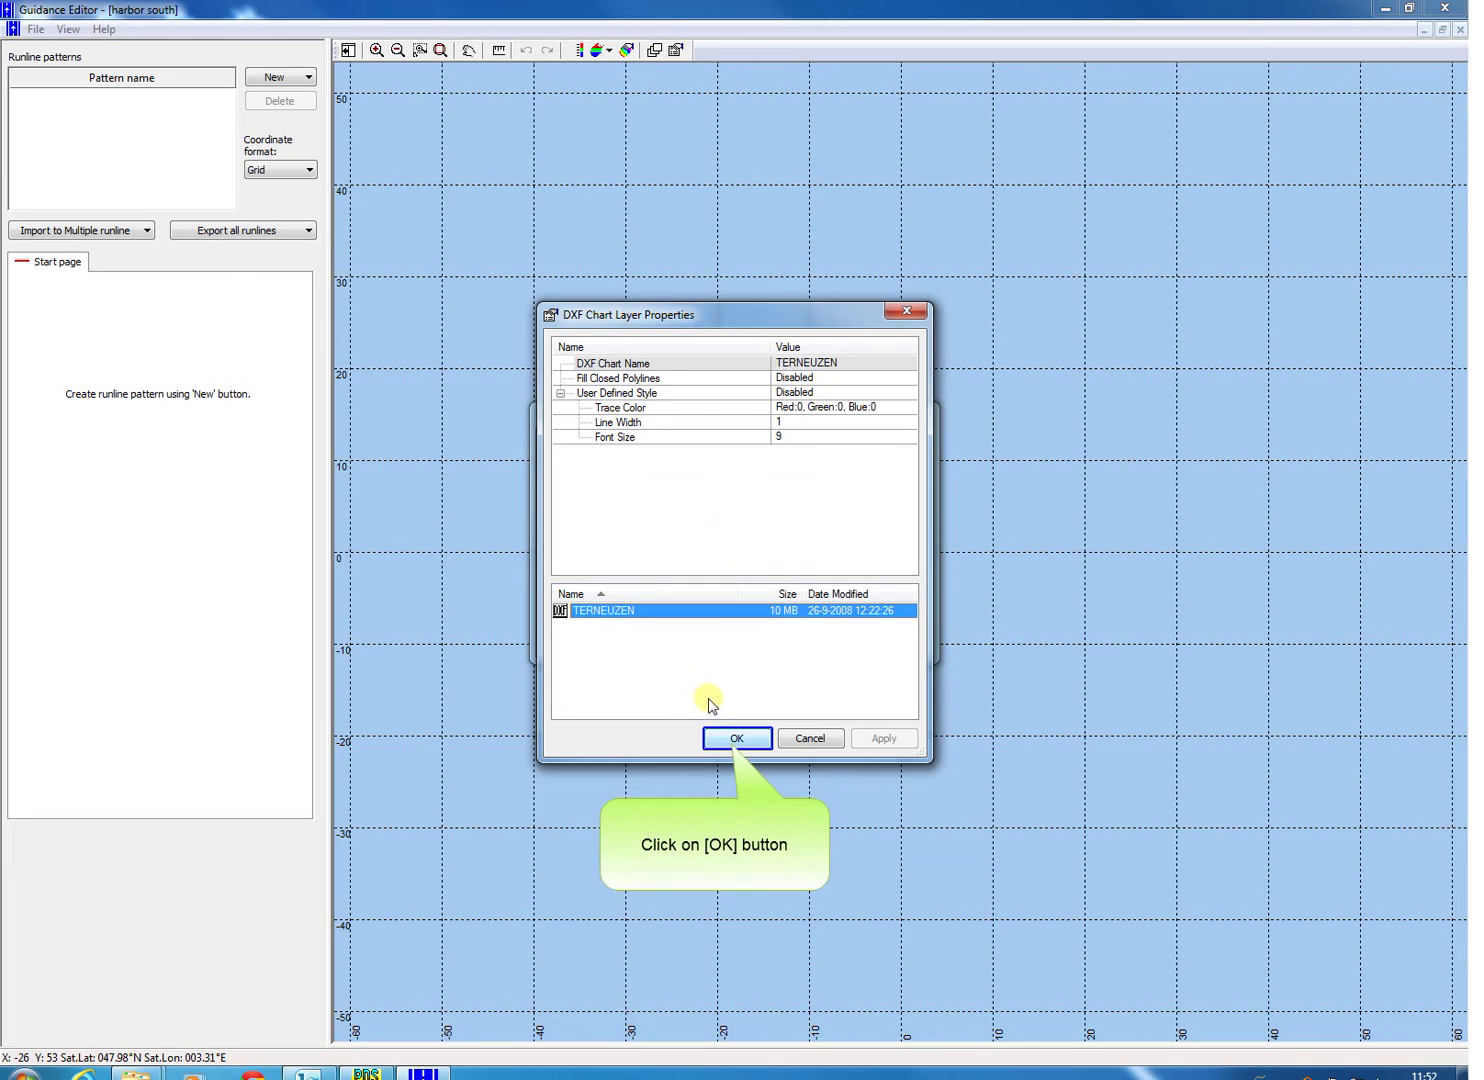
{"action": "left_click", "coordinate": [745, 741]}
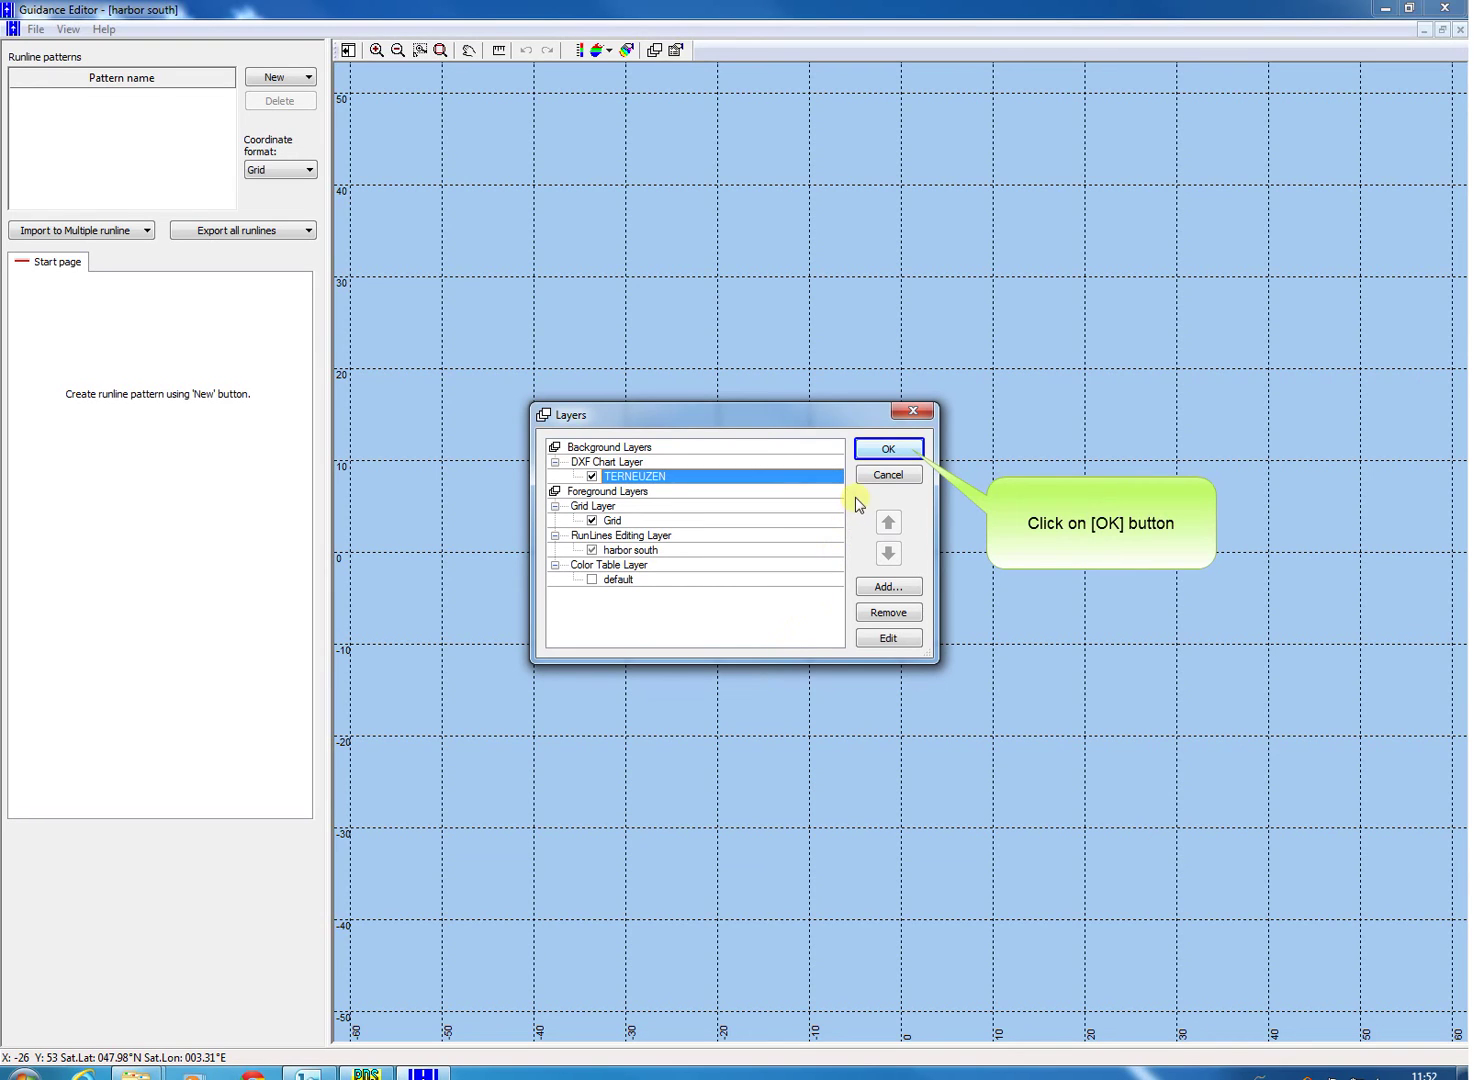
{"action": "left_click", "coordinate": [876, 452]}
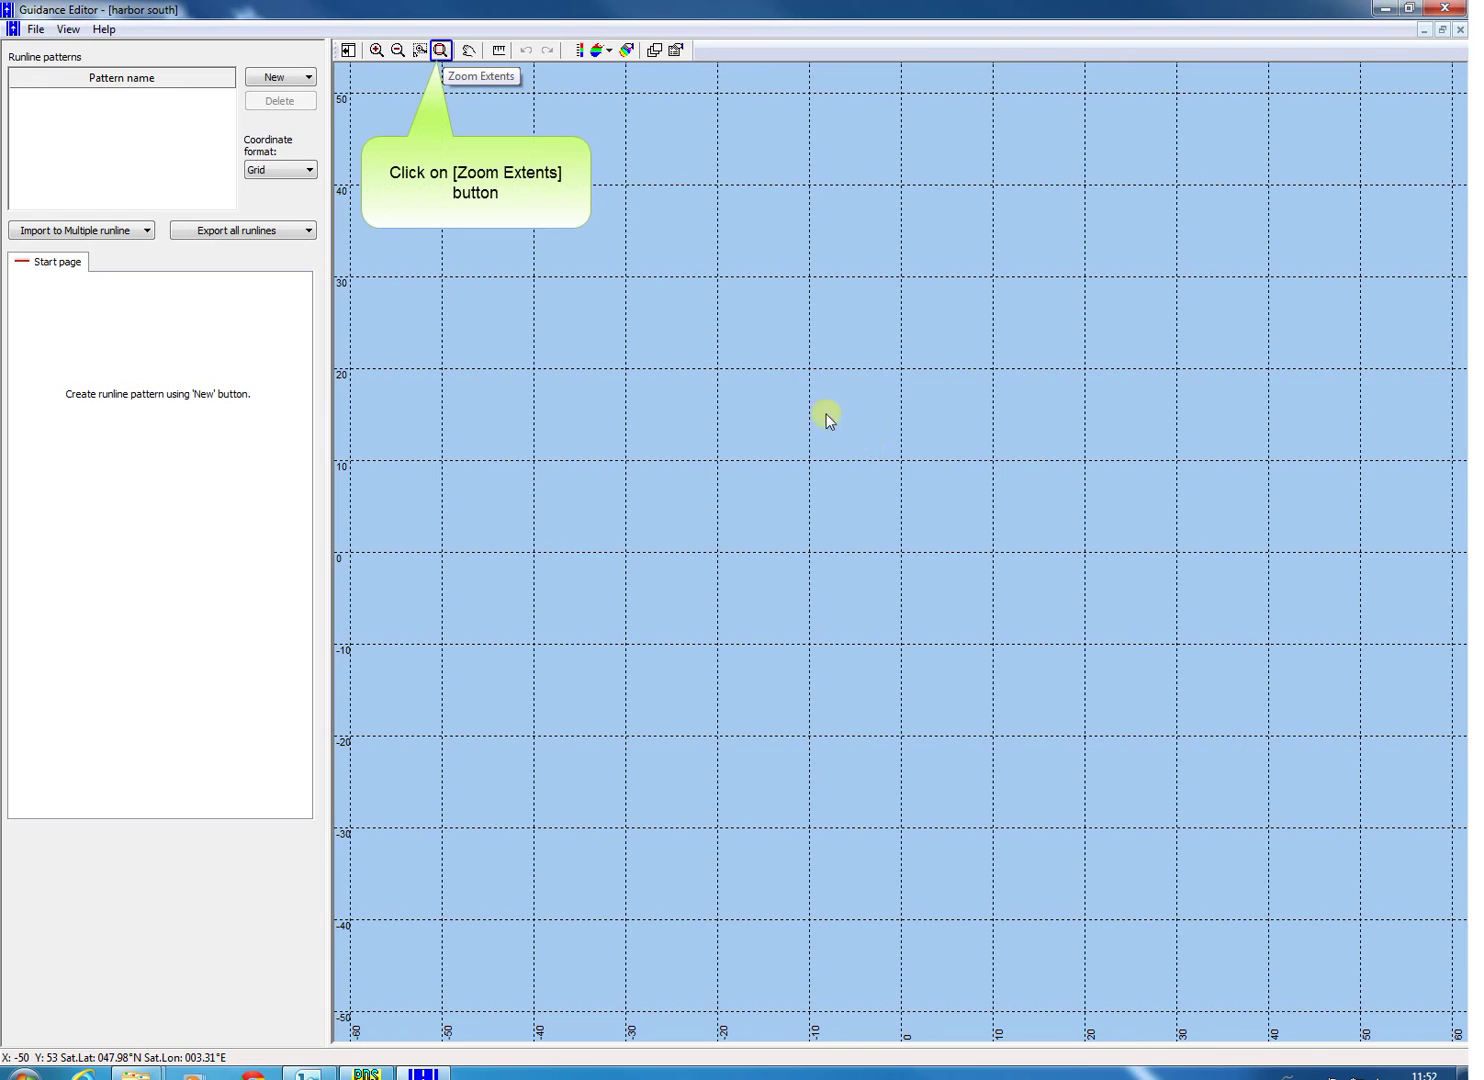
- Zoom to extents, zoom in three times, and pan onto the TERNEUZEN channel junction
{"action": "left_click", "coordinate": [441, 51]}
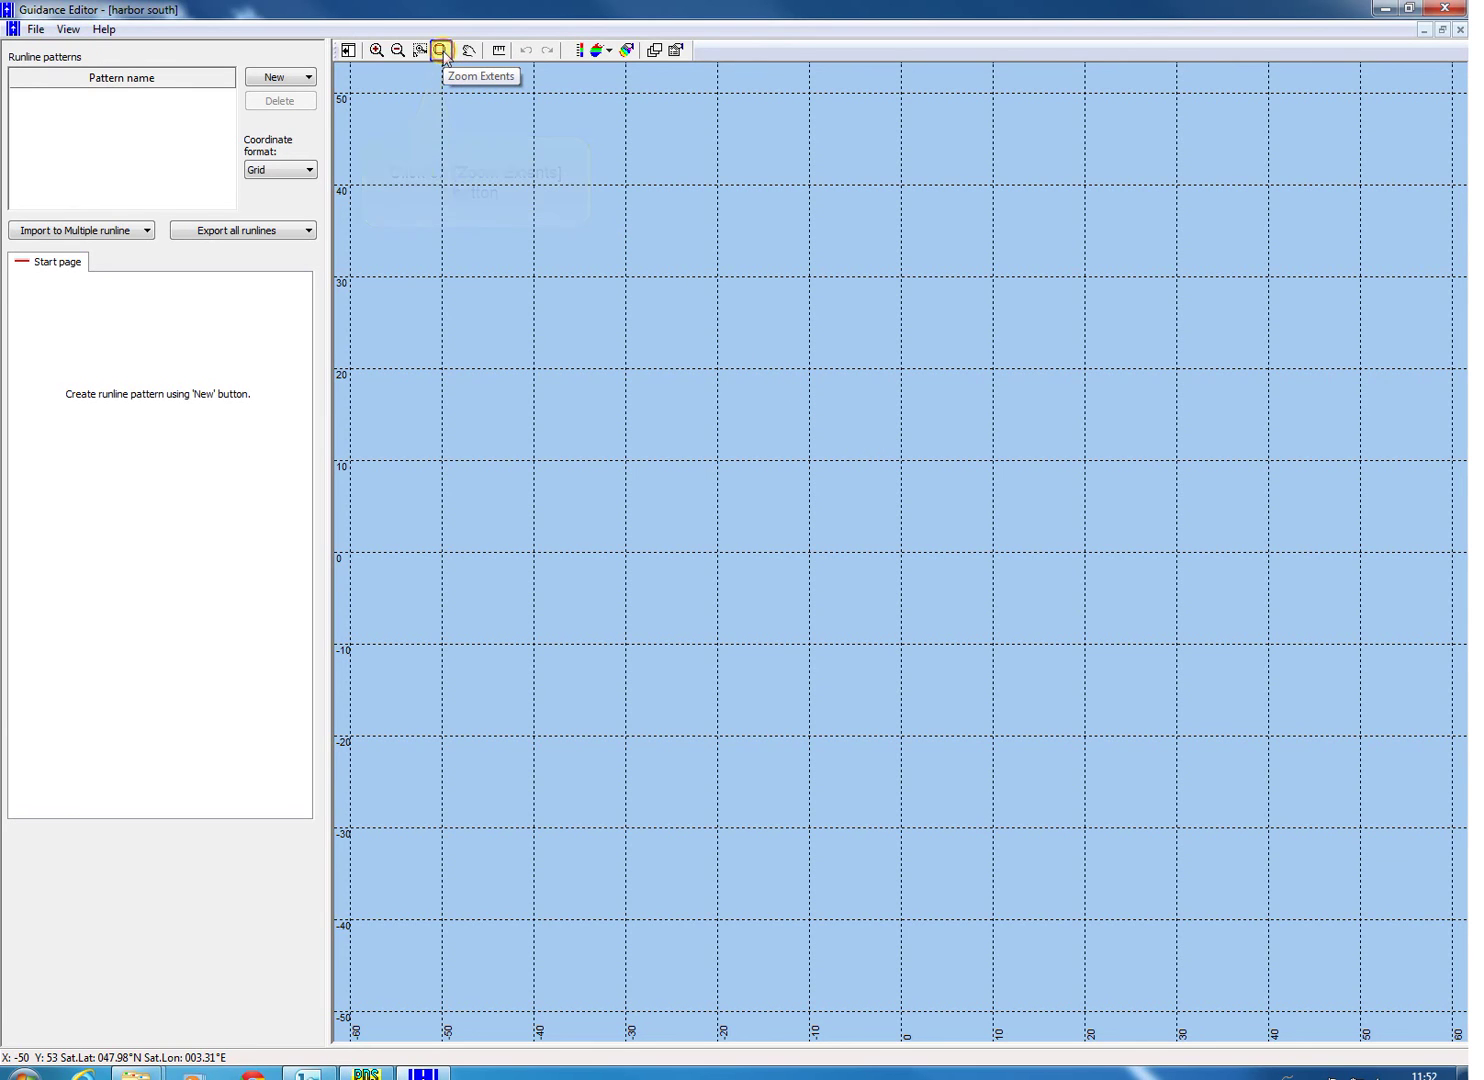
{"action": "left_click", "coordinate": [377, 50]}
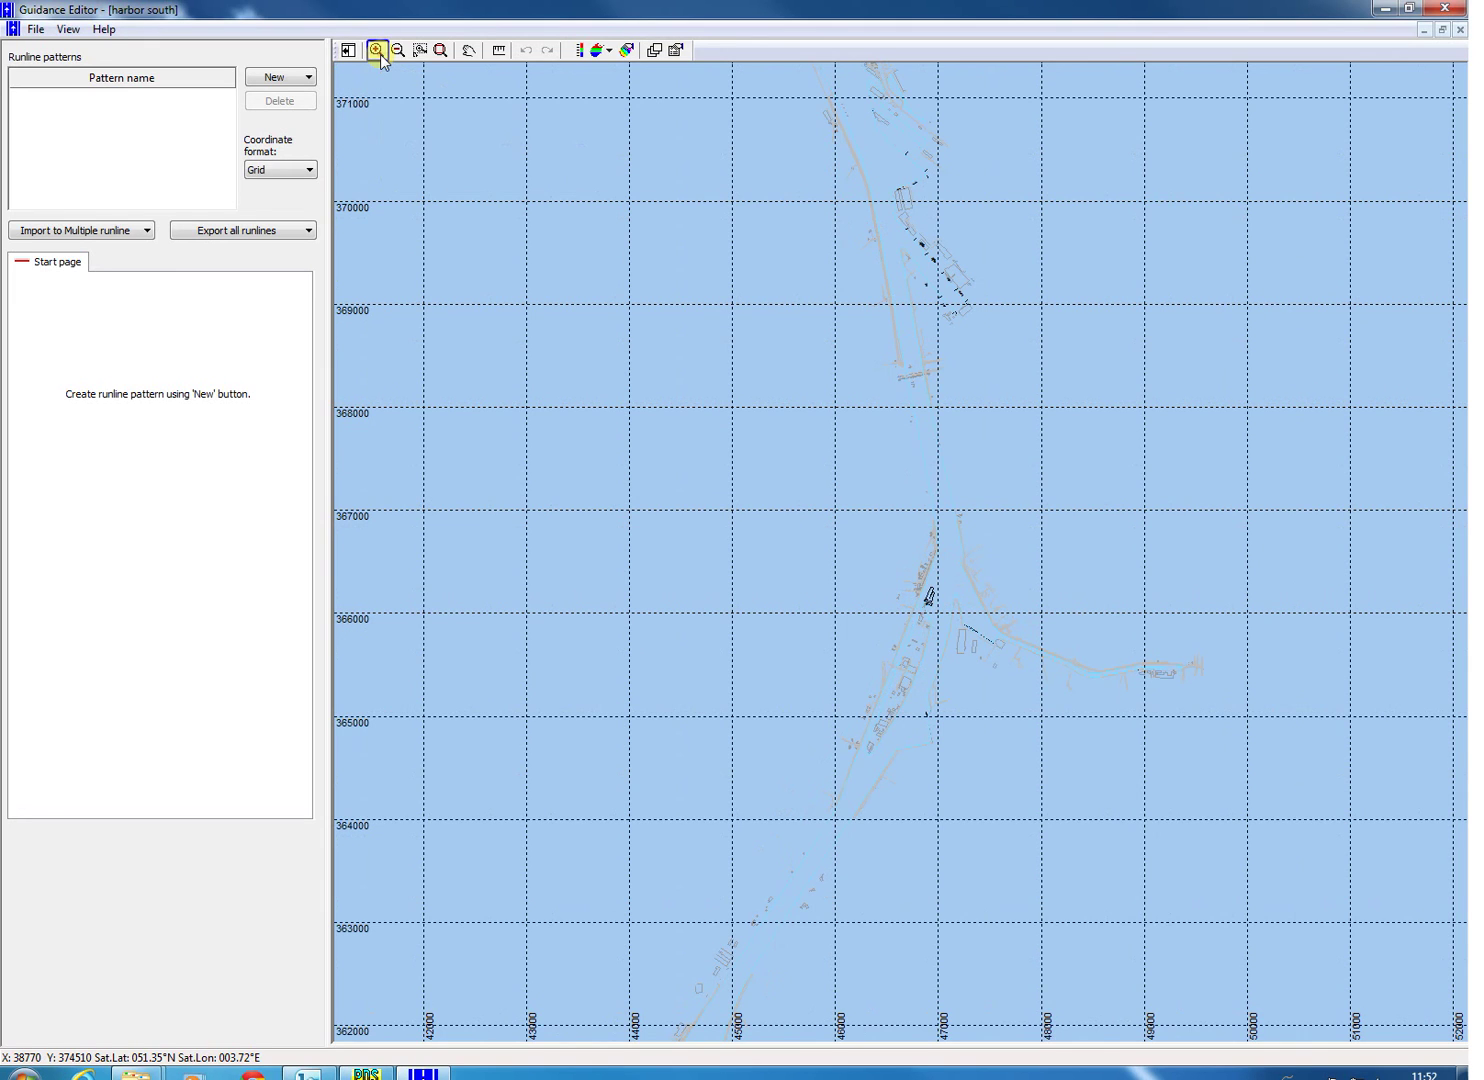
{"action": "left_click", "coordinate": [378, 52]}
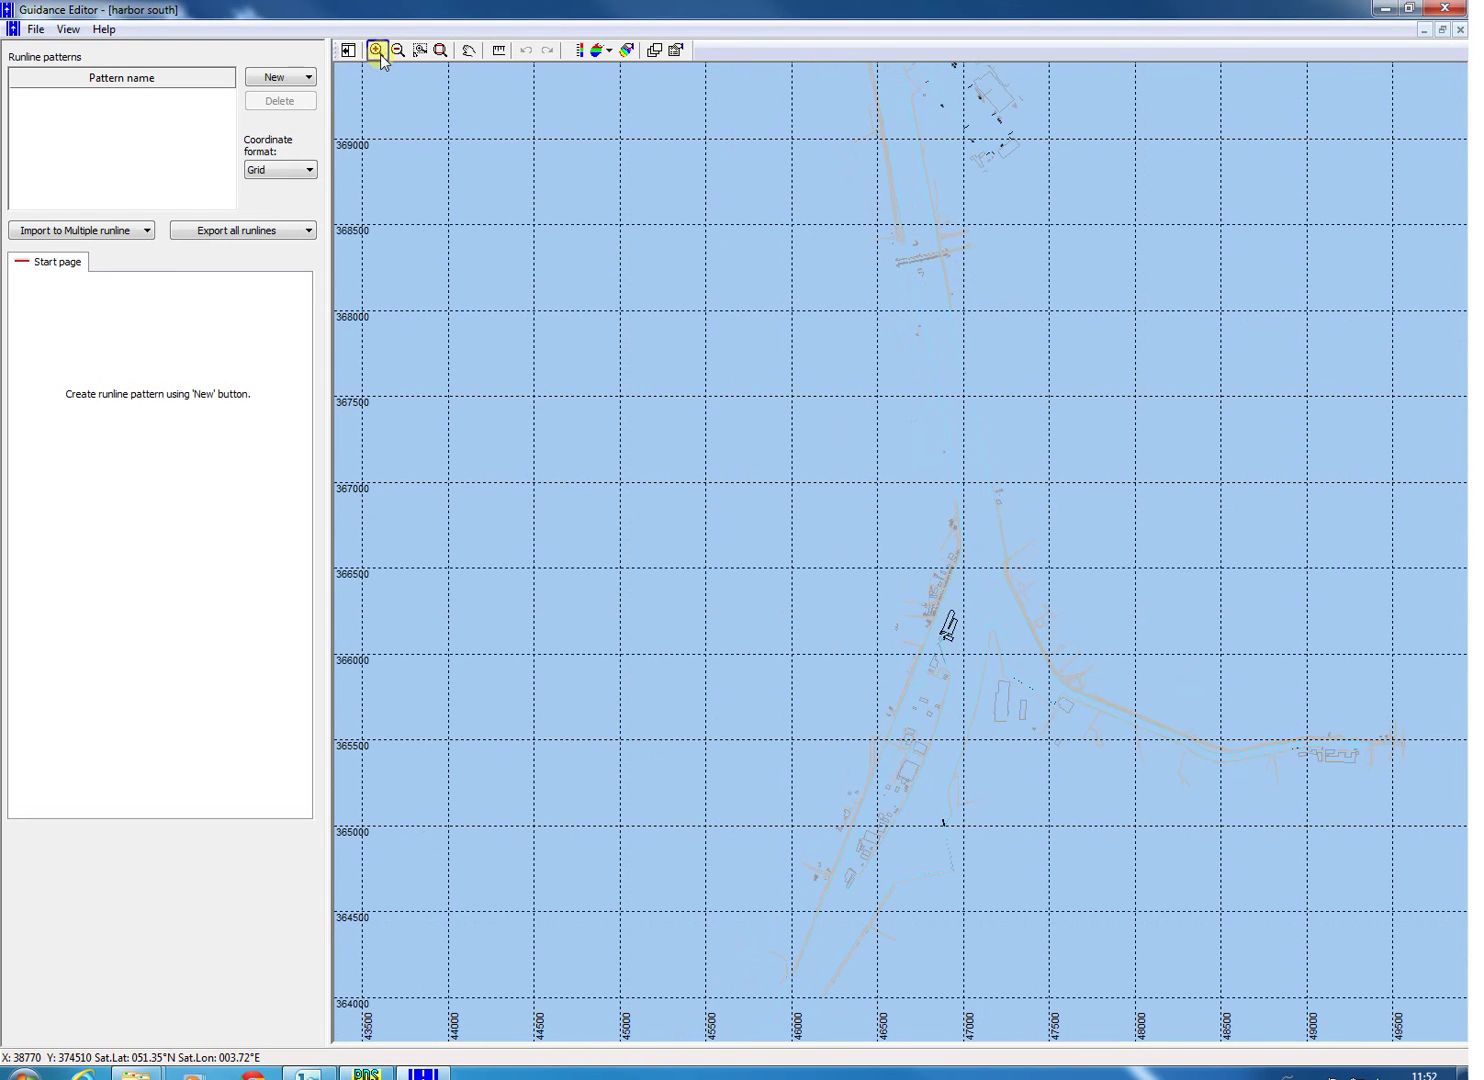
{"action": "left_click", "coordinate": [378, 52]}
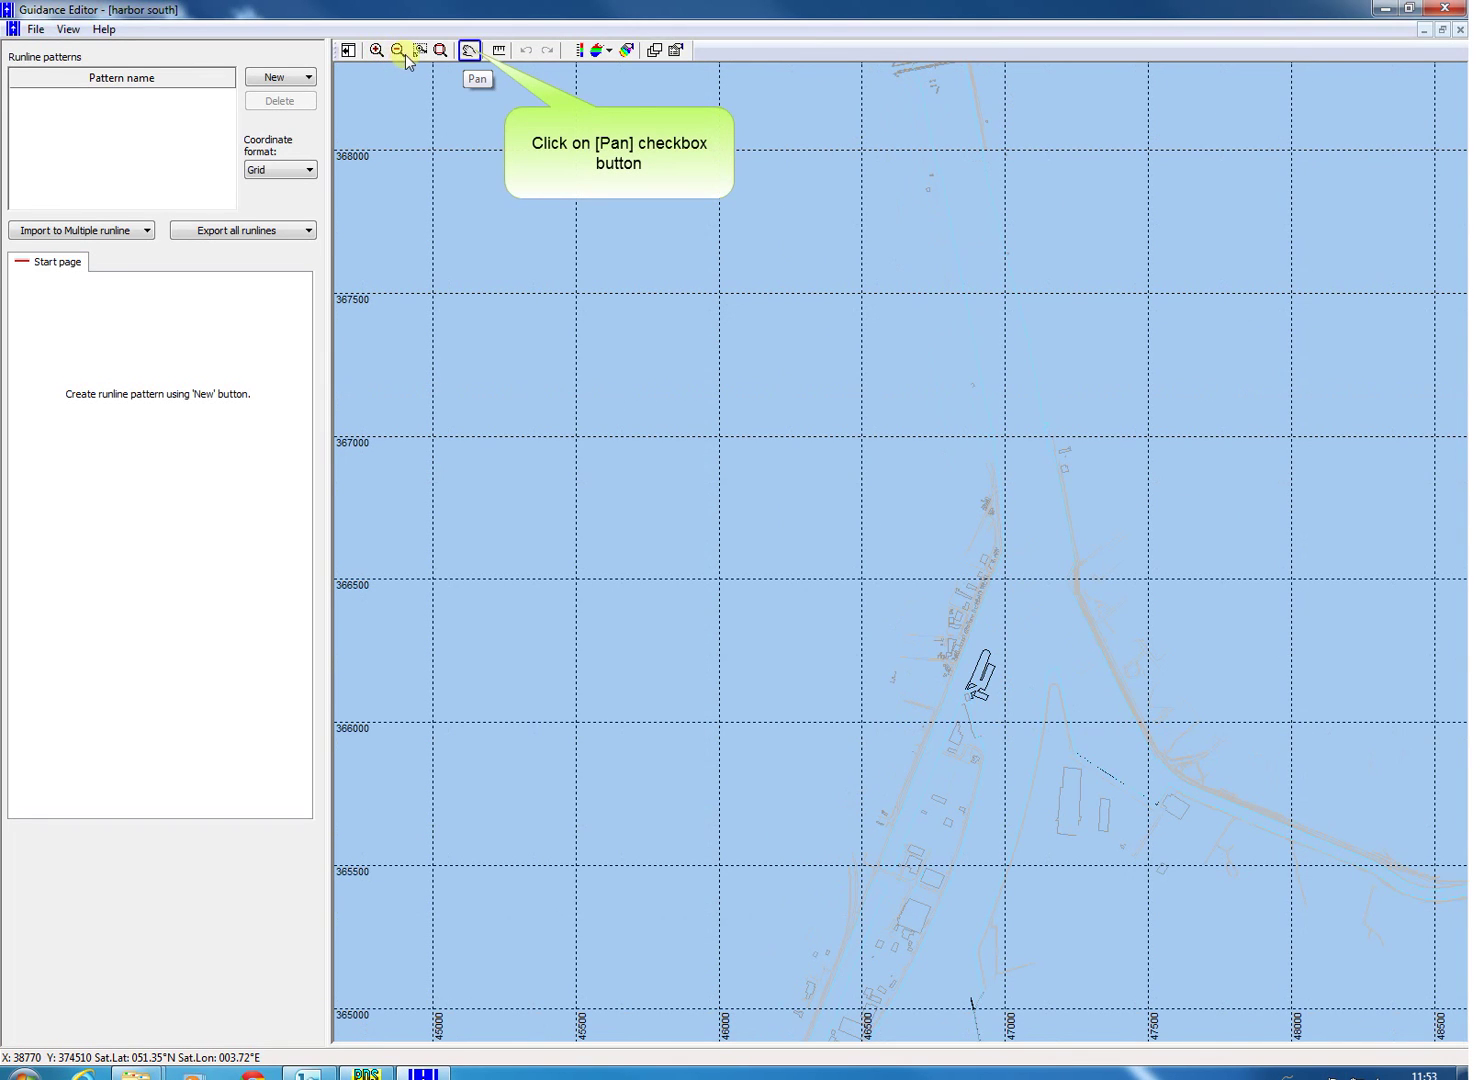
{"action": "left_click", "coordinate": [466, 51]}
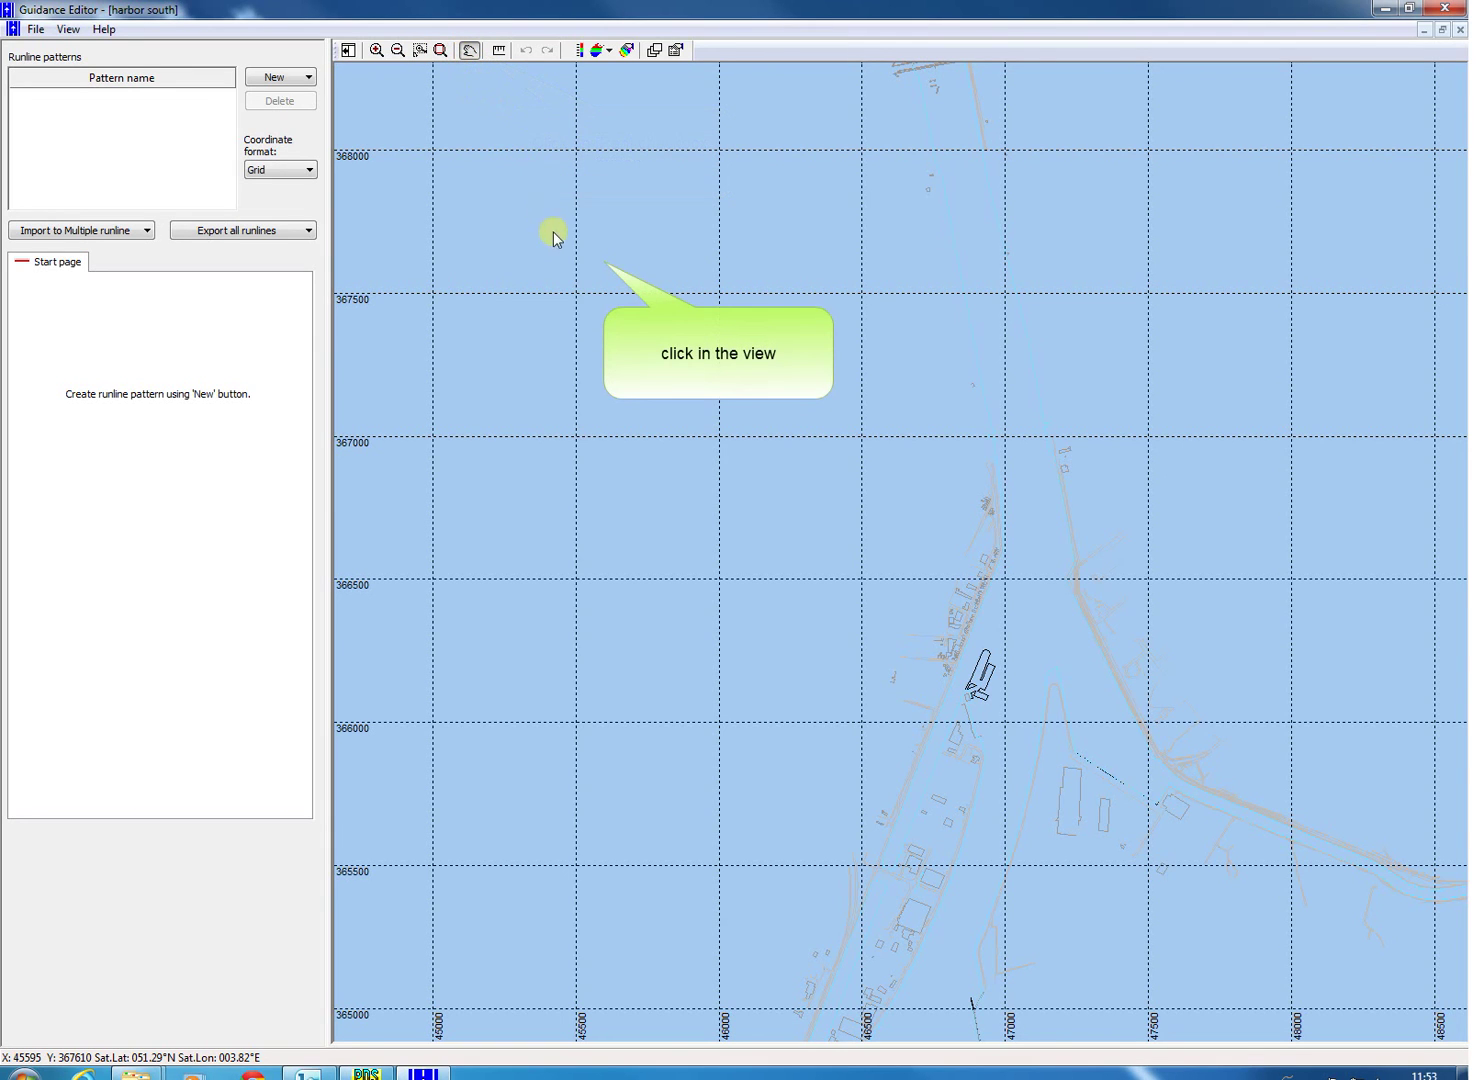
{"action": "left_click_drag", "start_coordinate": [600, 262], "coordinate": [636, 282]}
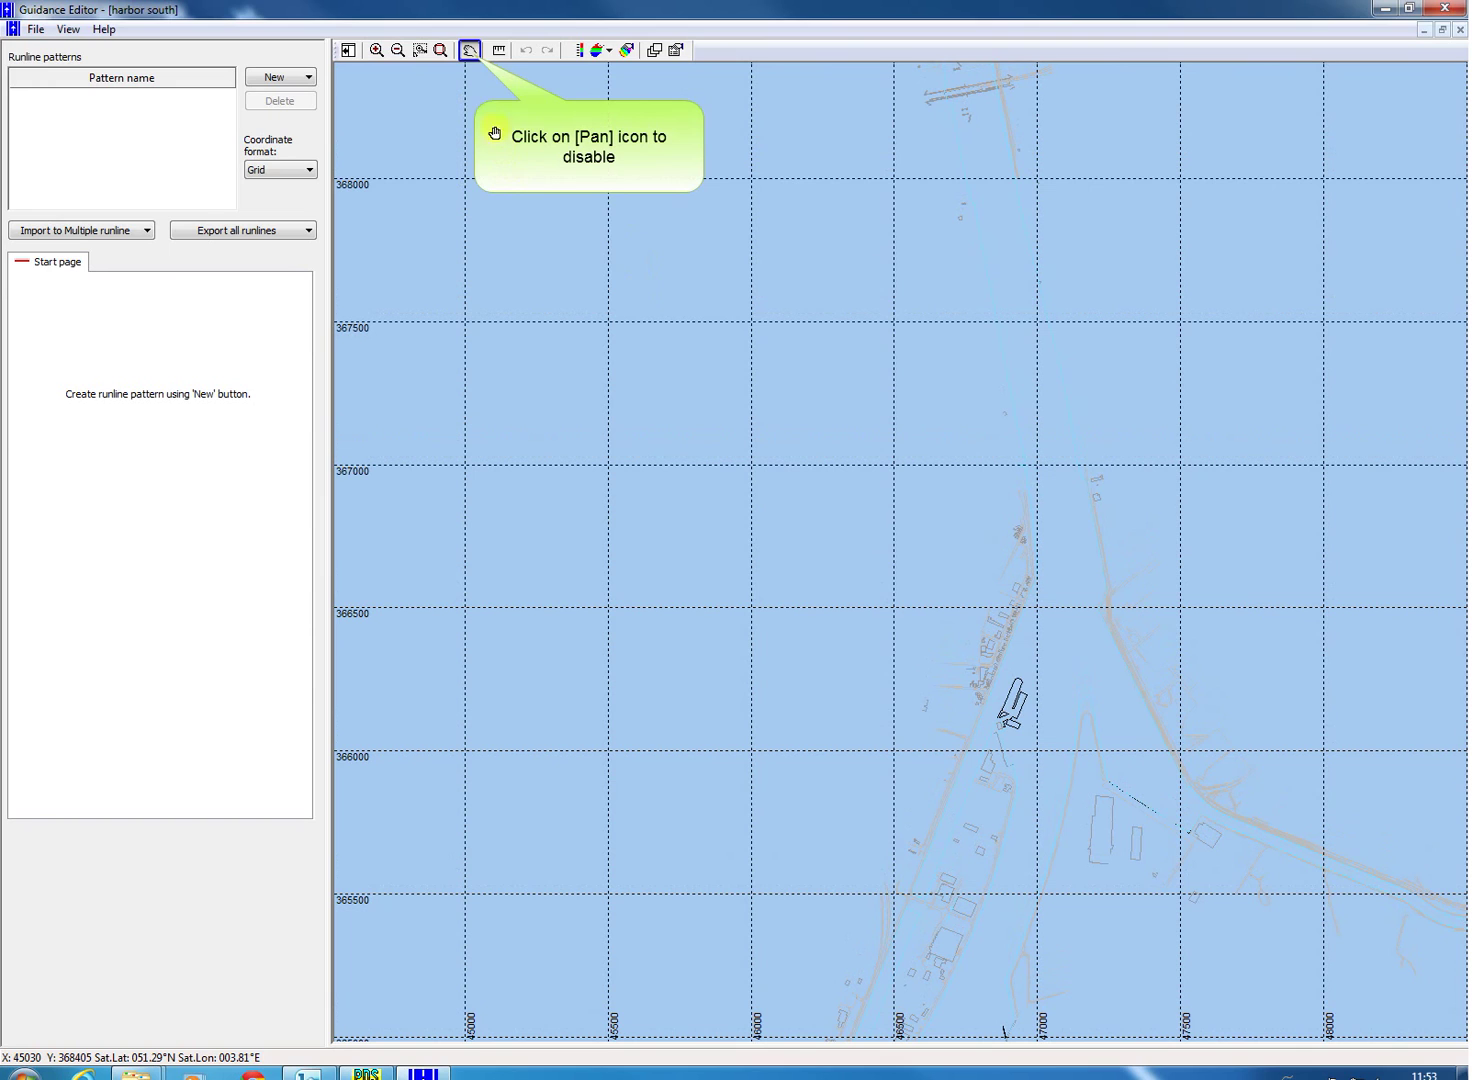
{"action": "left_click", "coordinate": [471, 51]}
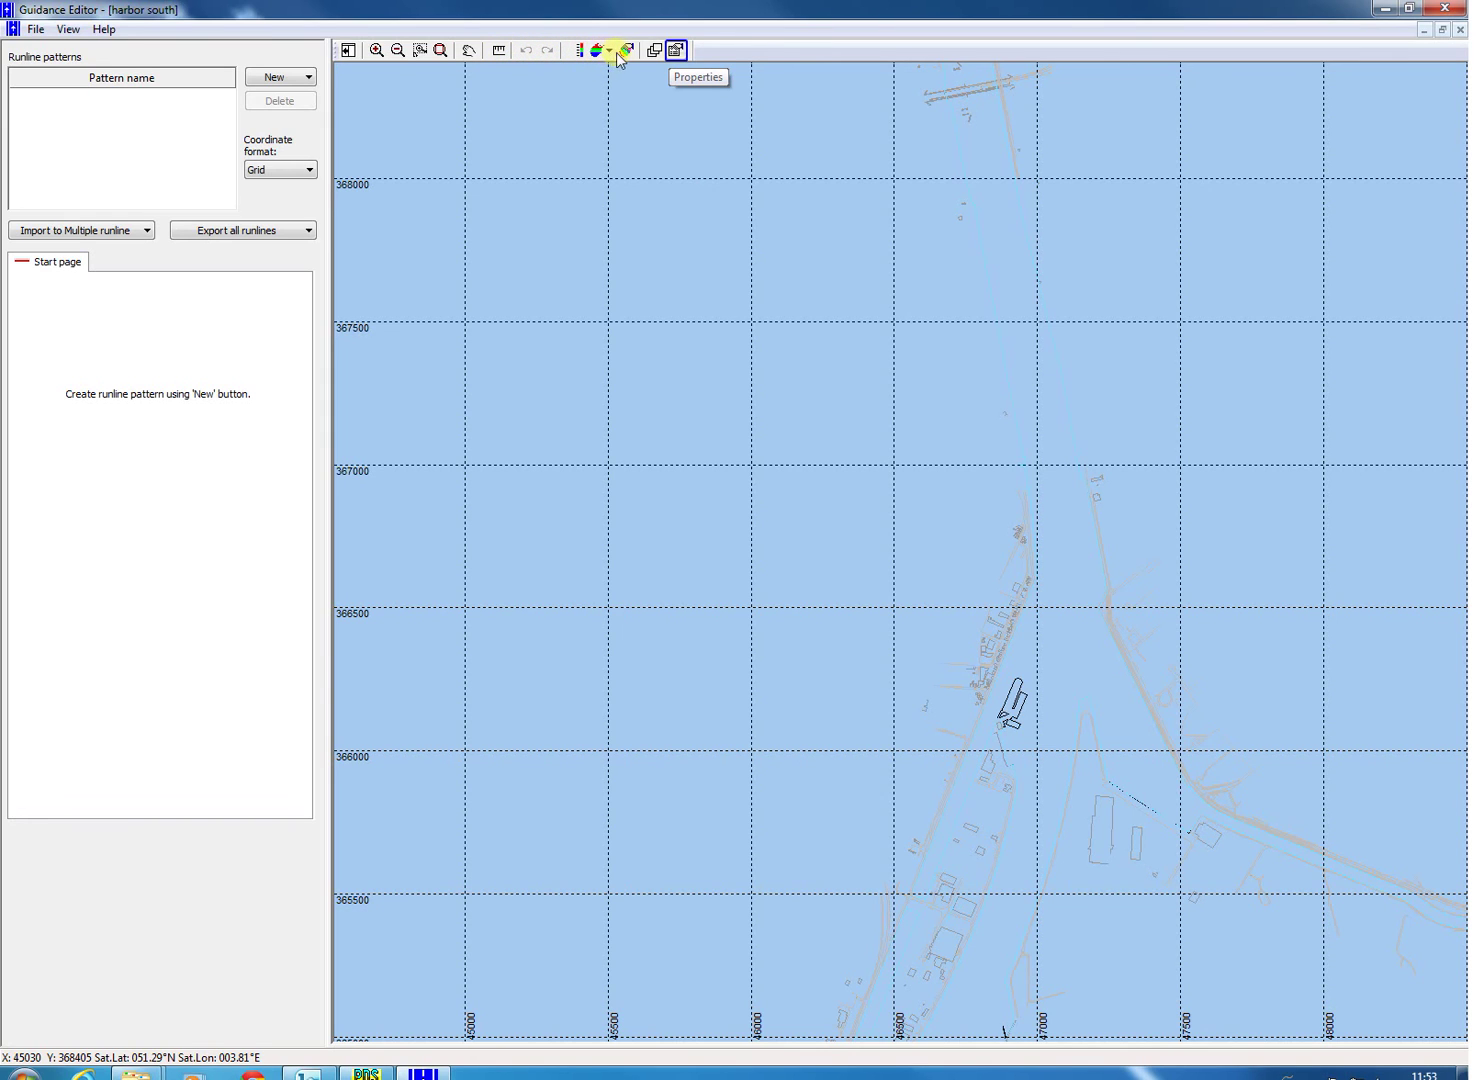
- Disable the No Scroll At View Edges view property and confirm
{"action": "left_click", "coordinate": [674, 50]}
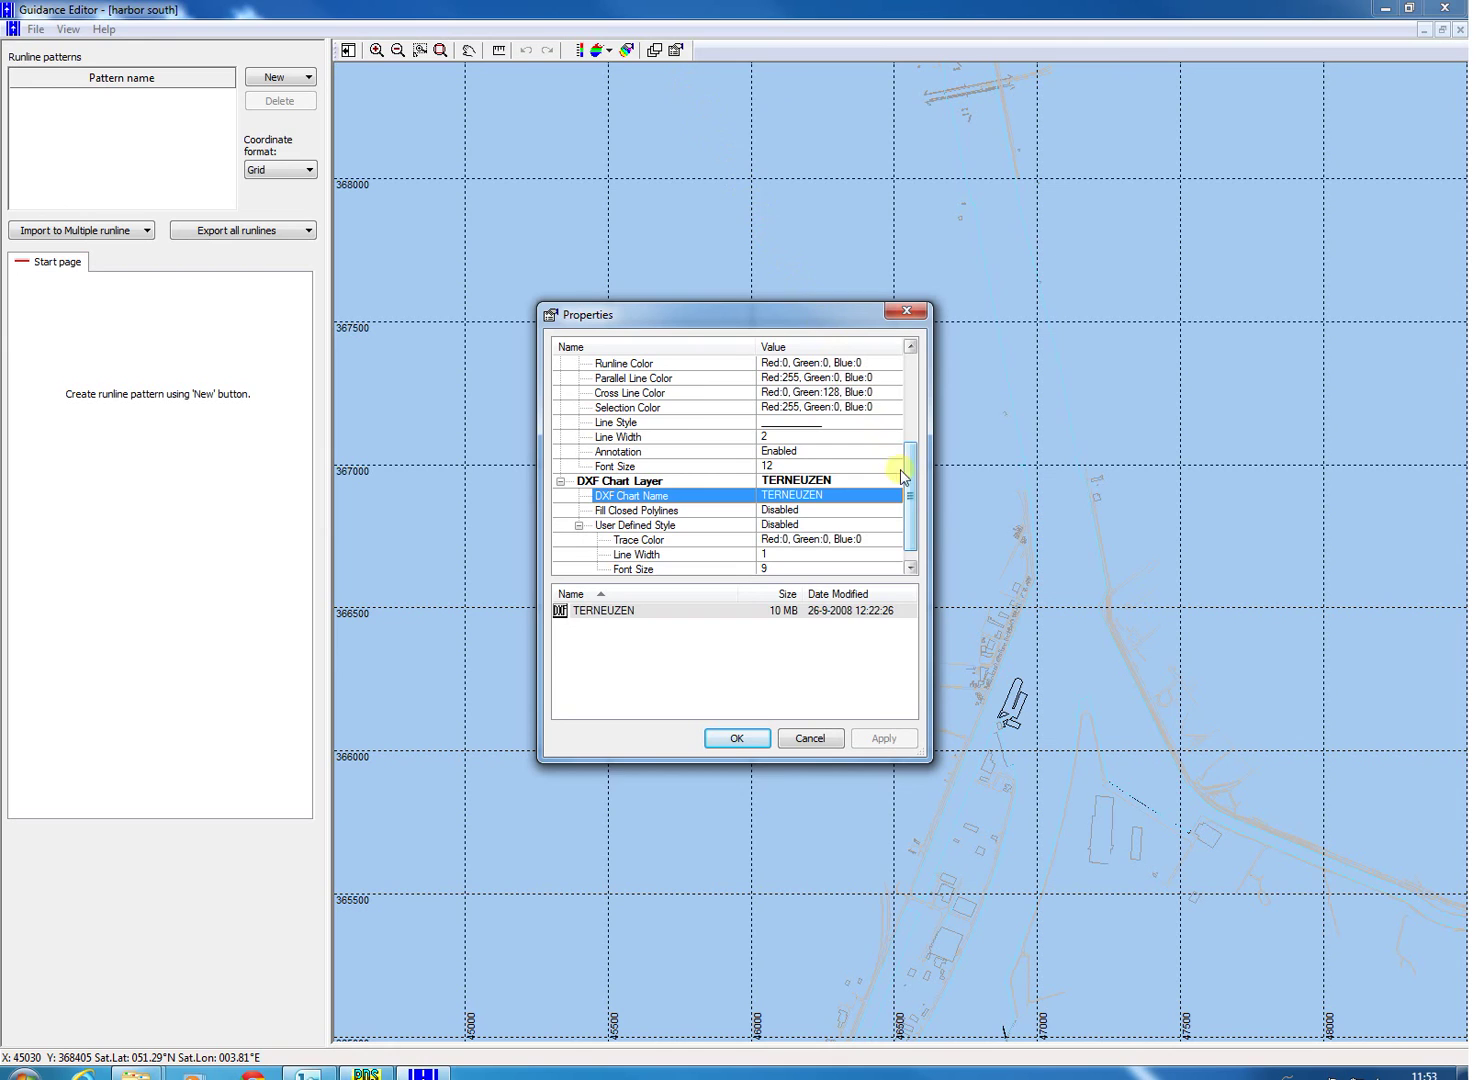
{"action": "left_click_drag", "start_coordinate": [914, 497], "coordinate": [748, 400]}
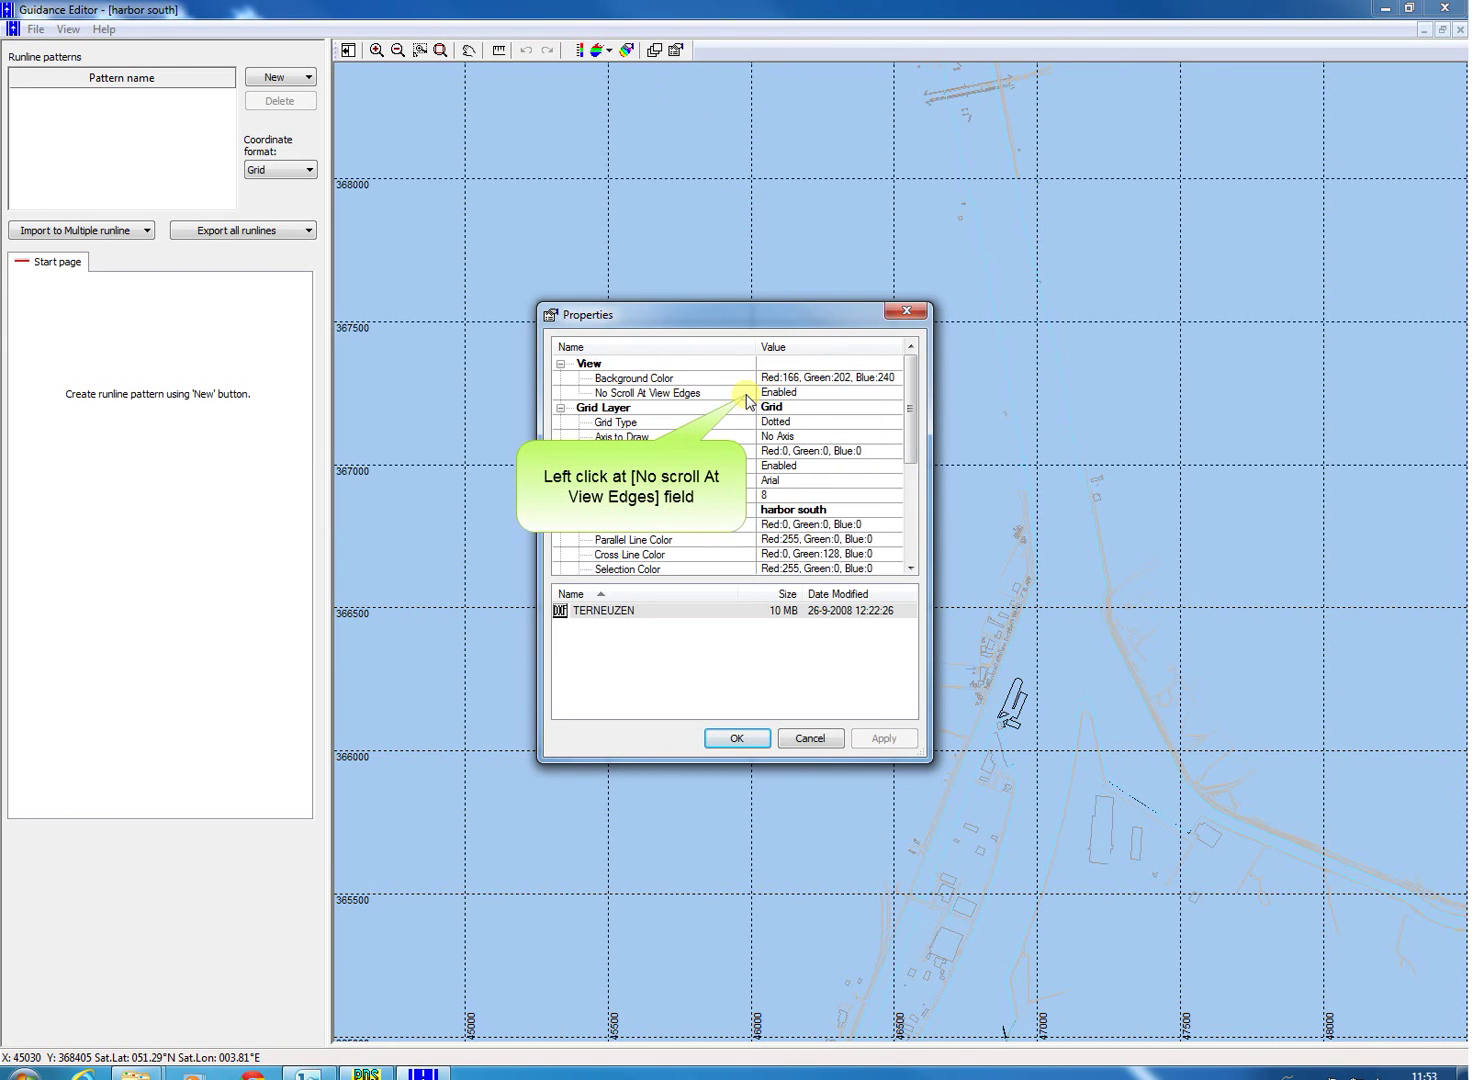
{"action": "left_click", "coordinate": [747, 395]}
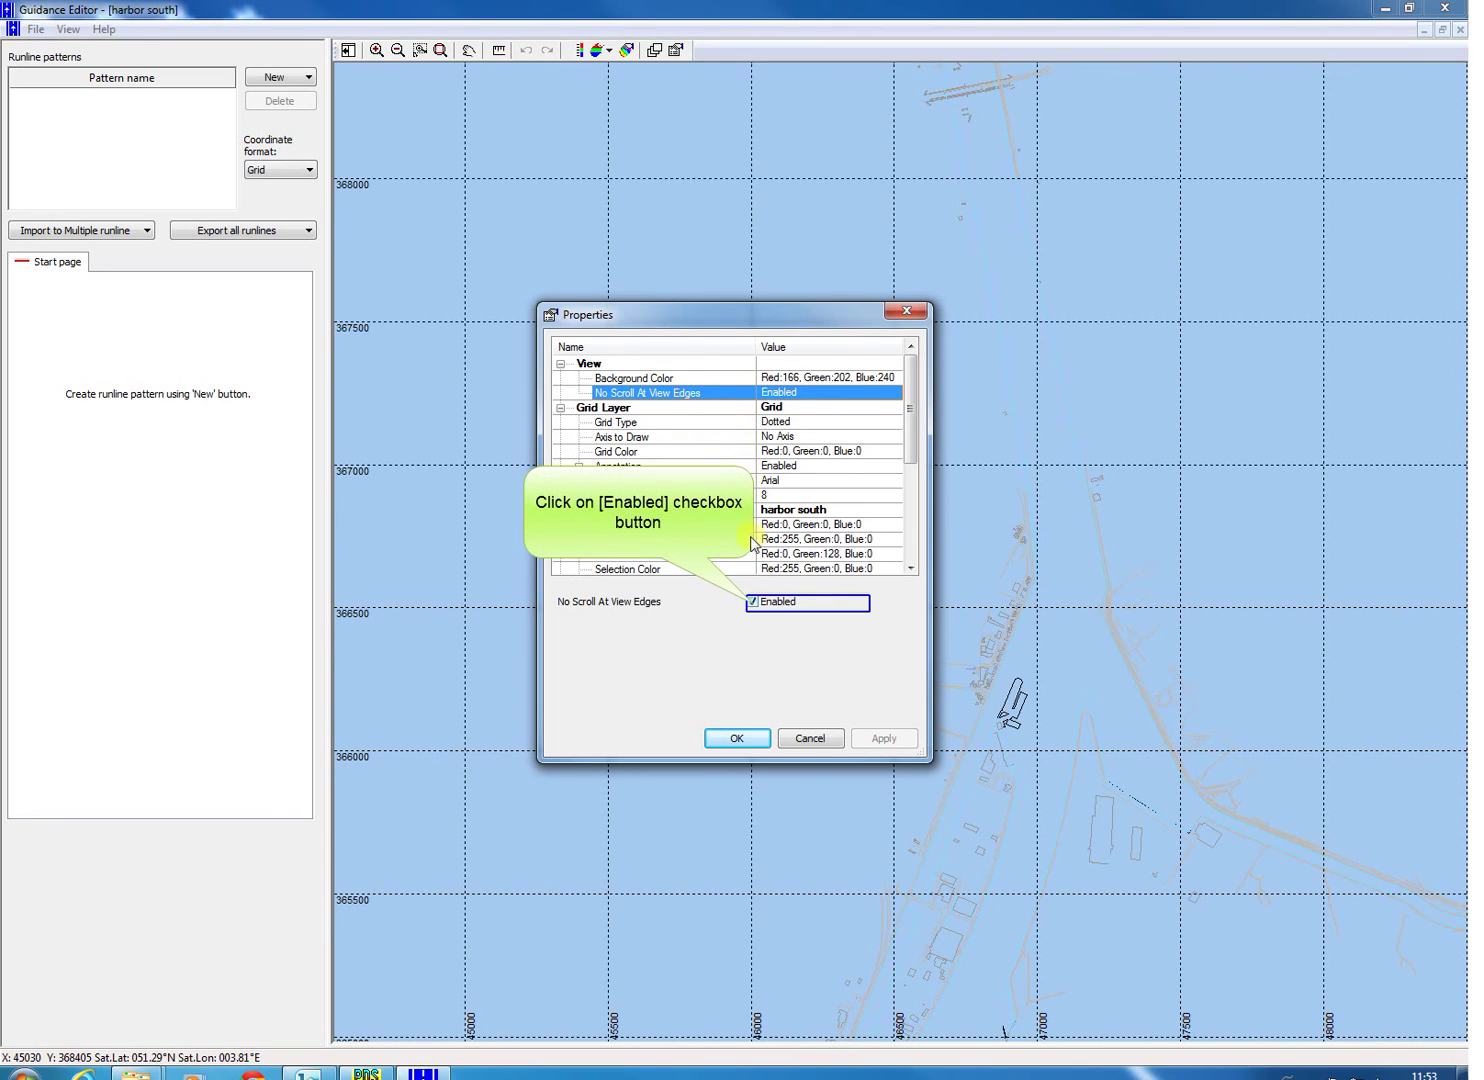
{"action": "left_click", "coordinate": [753, 604]}
{"action": "left_click", "coordinate": [753, 604]}
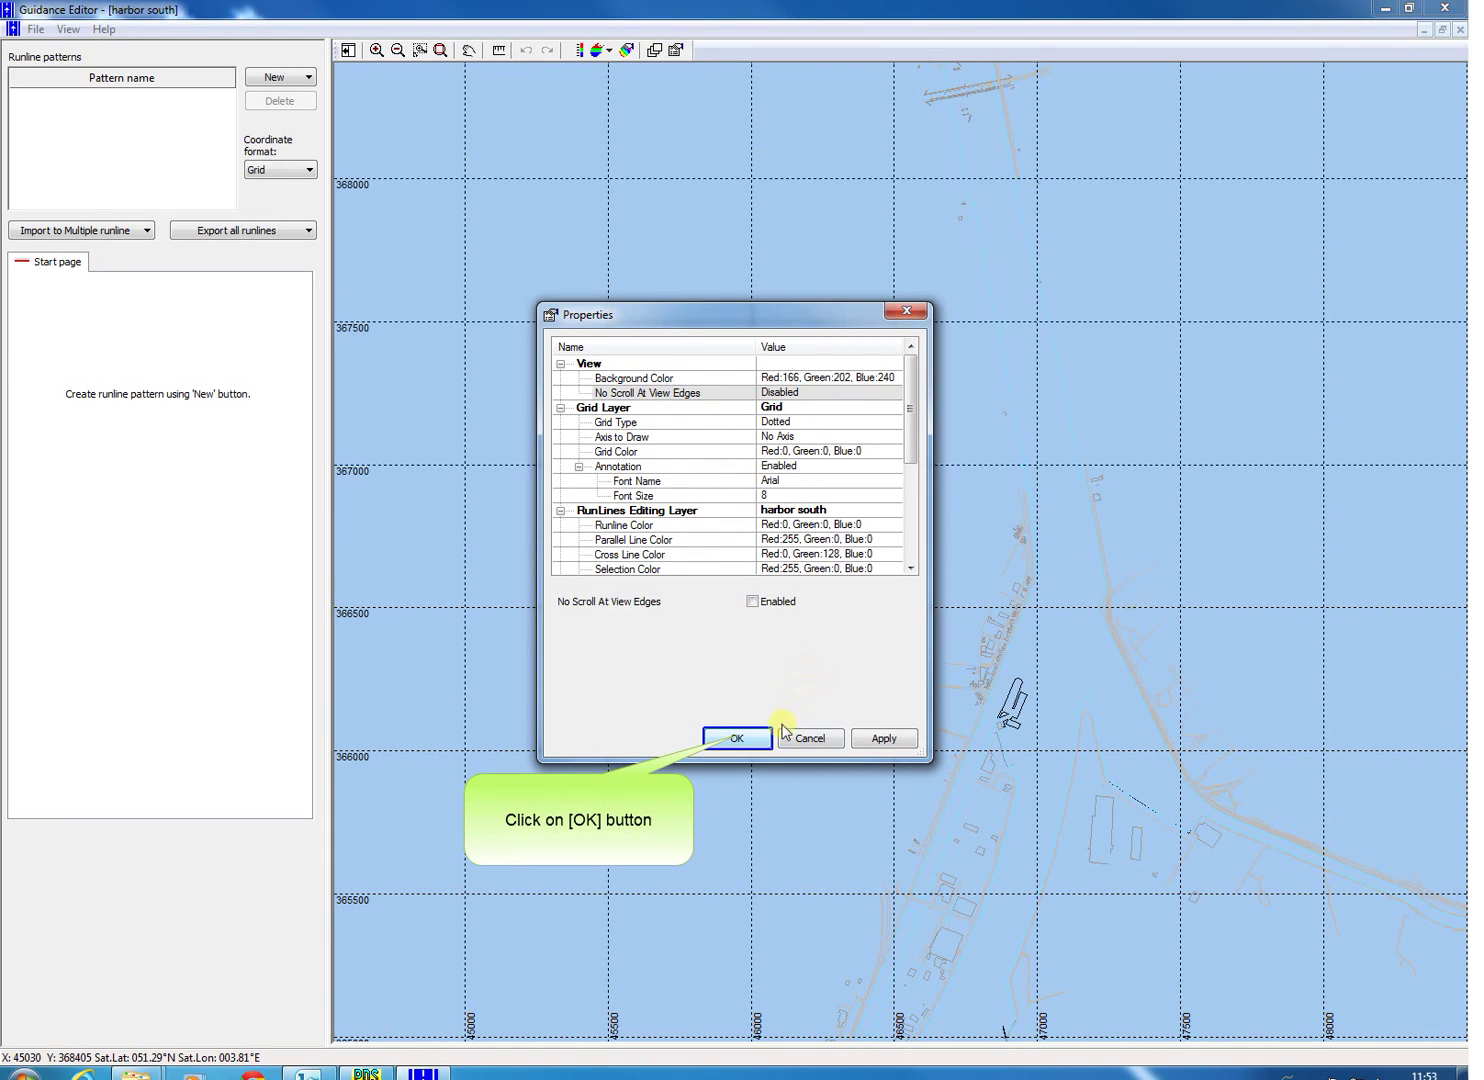
{"action": "left_click", "coordinate": [737, 739]}
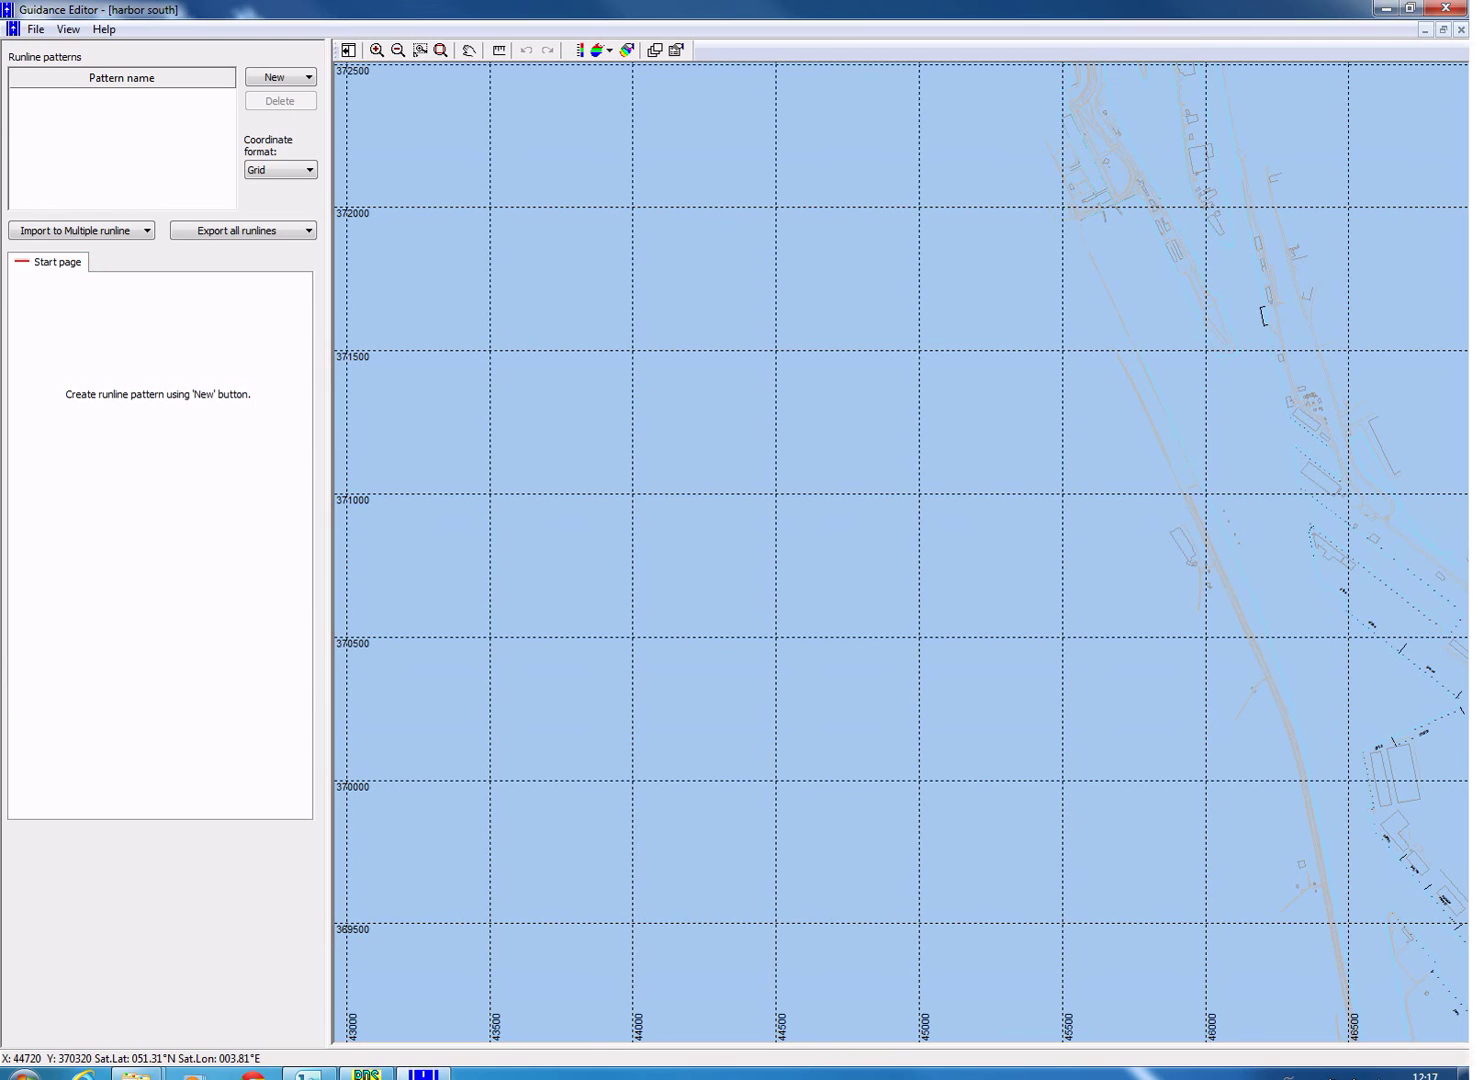
- Scroll the chart west, east, north and back south via the map edges
{"action": "left_click", "coordinate": [338, 547]}
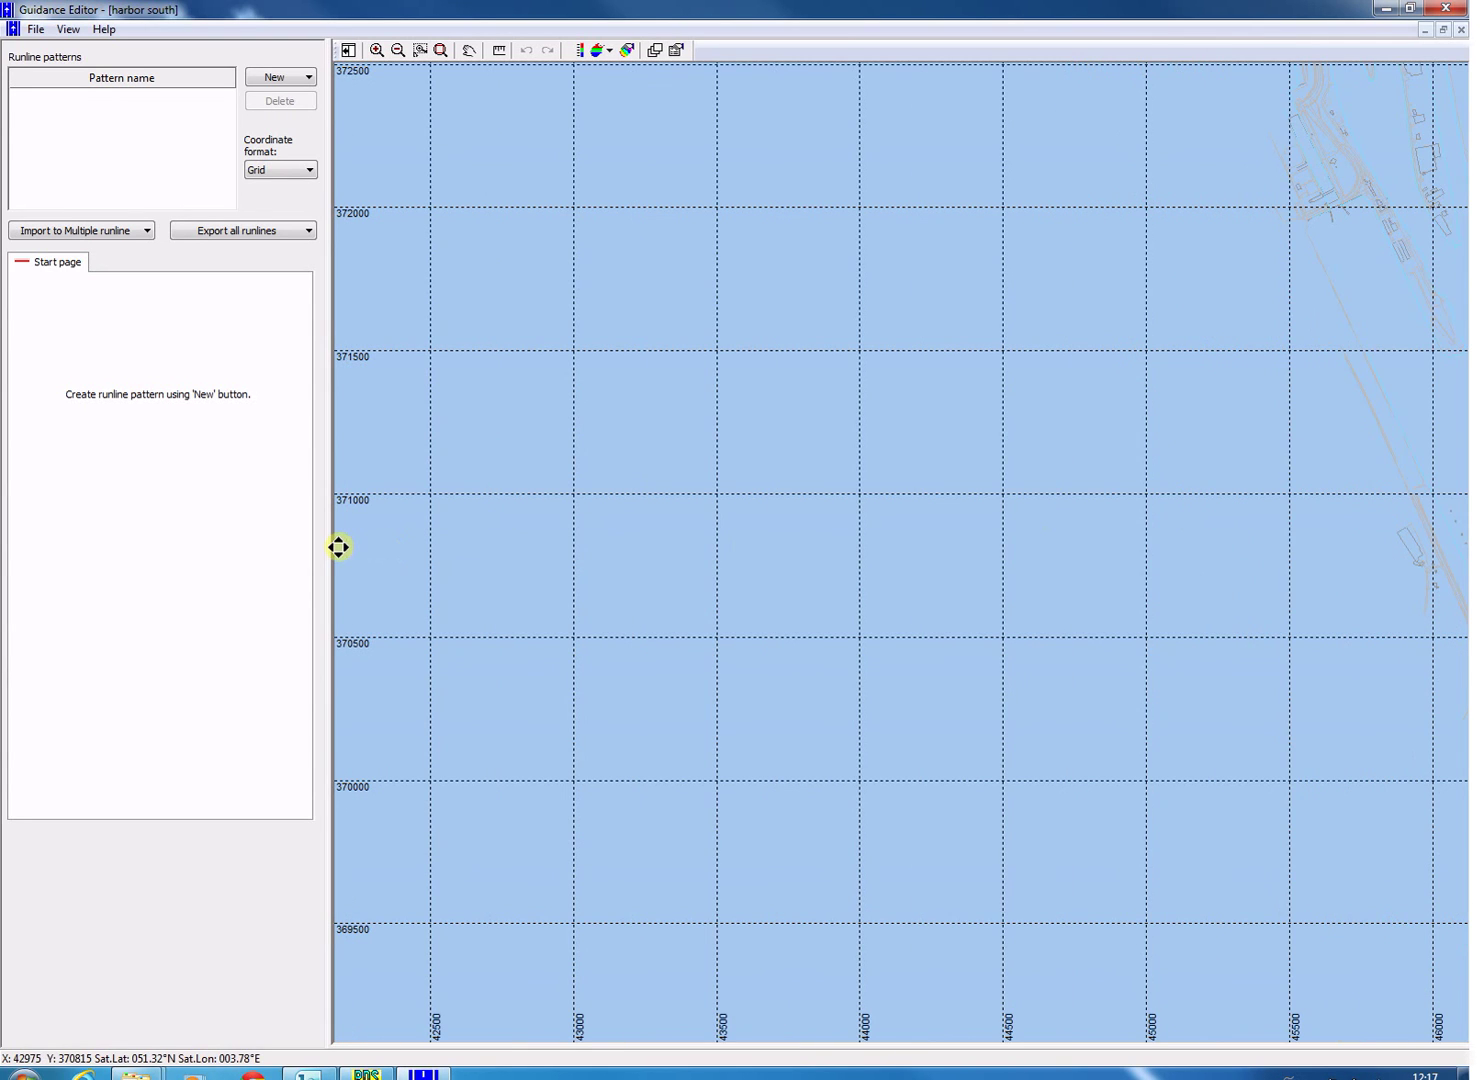
{"action": "left_click", "coordinate": [1460, 543]}
{"action": "left_click", "coordinate": [1460, 543]}
{"action": "left_click", "coordinate": [1460, 543]}
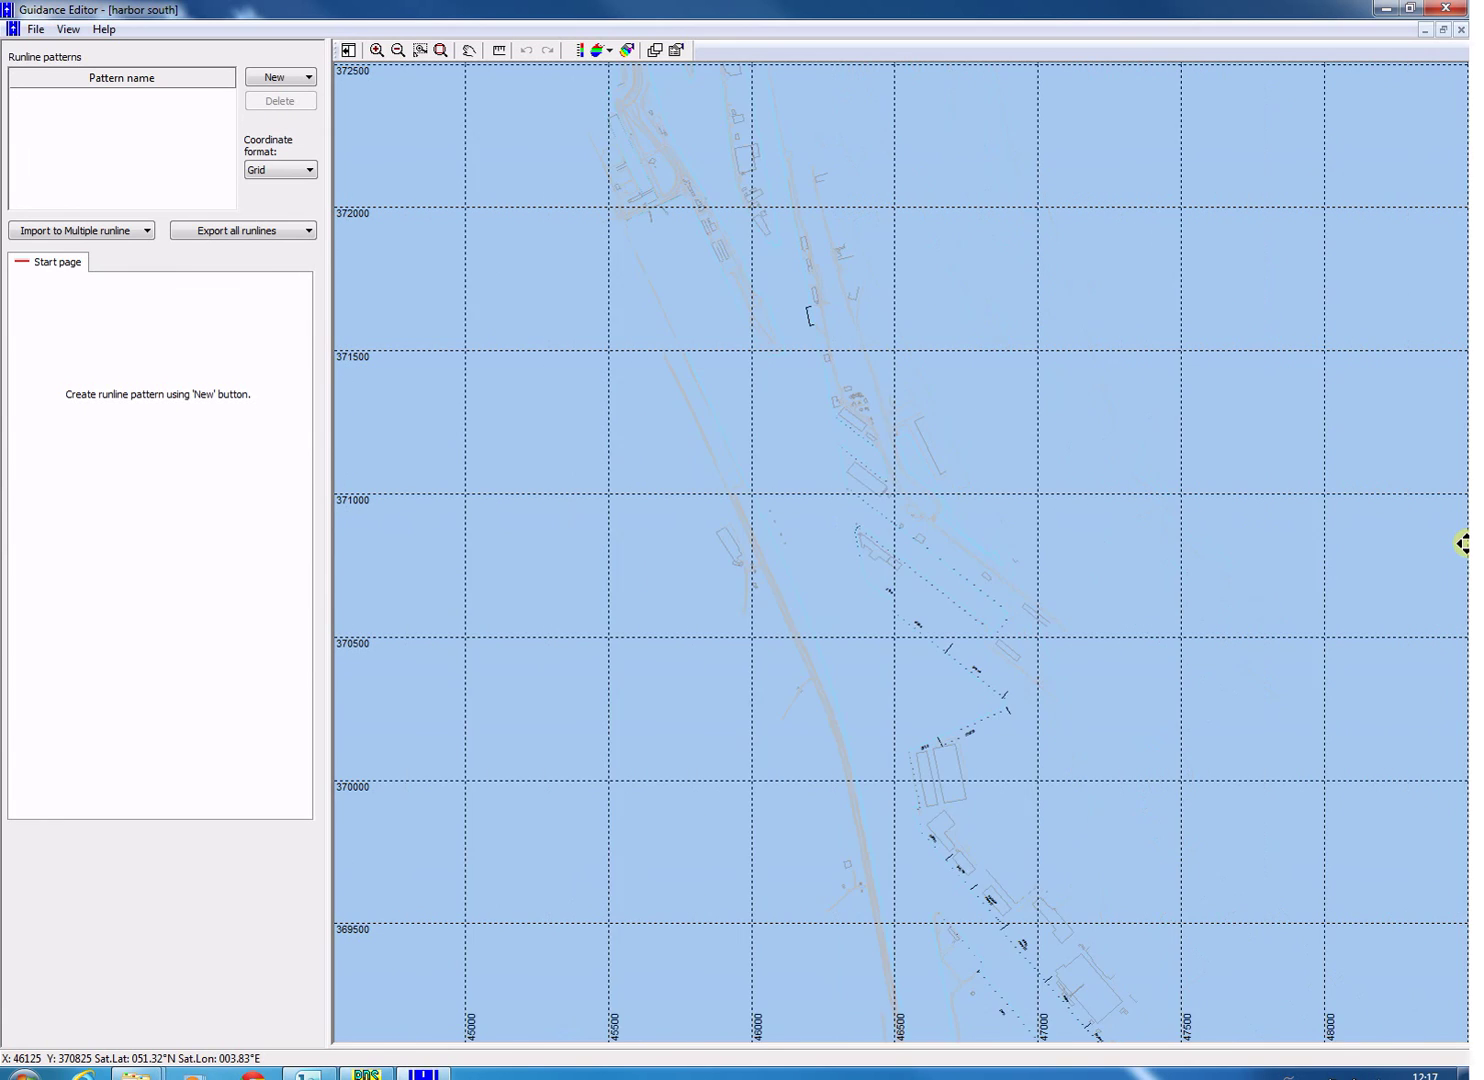
{"action": "left_click", "coordinate": [1460, 543]}
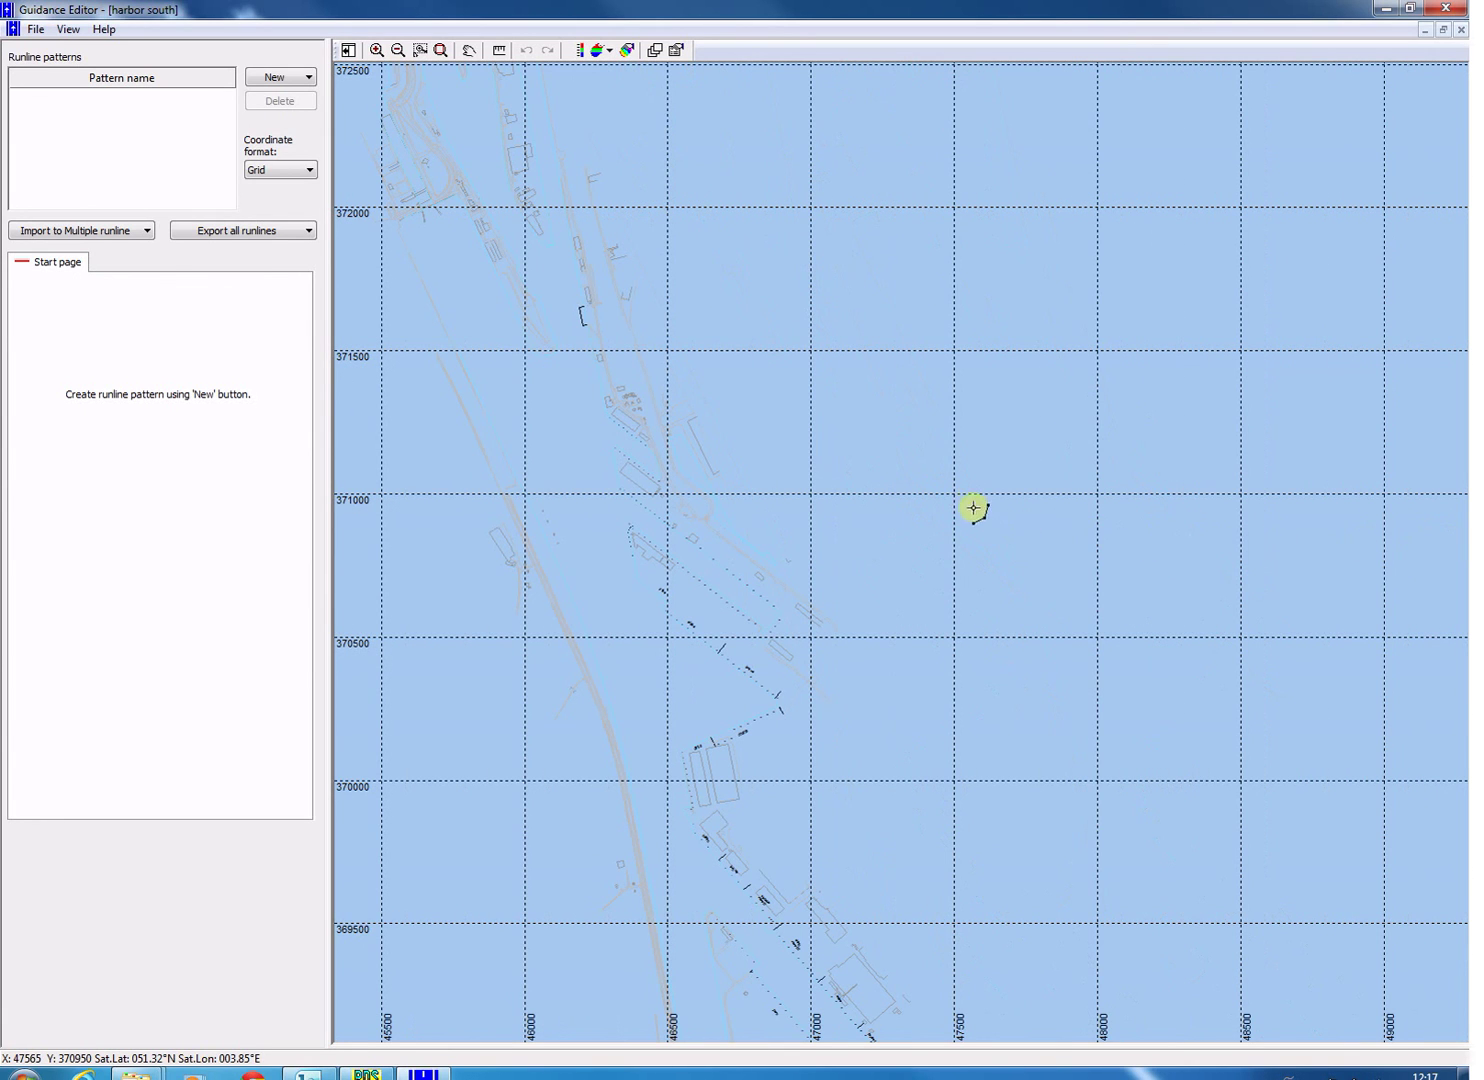
{"action": "left_click", "coordinate": [941, 66]}
{"action": "left_click", "coordinate": [941, 66]}
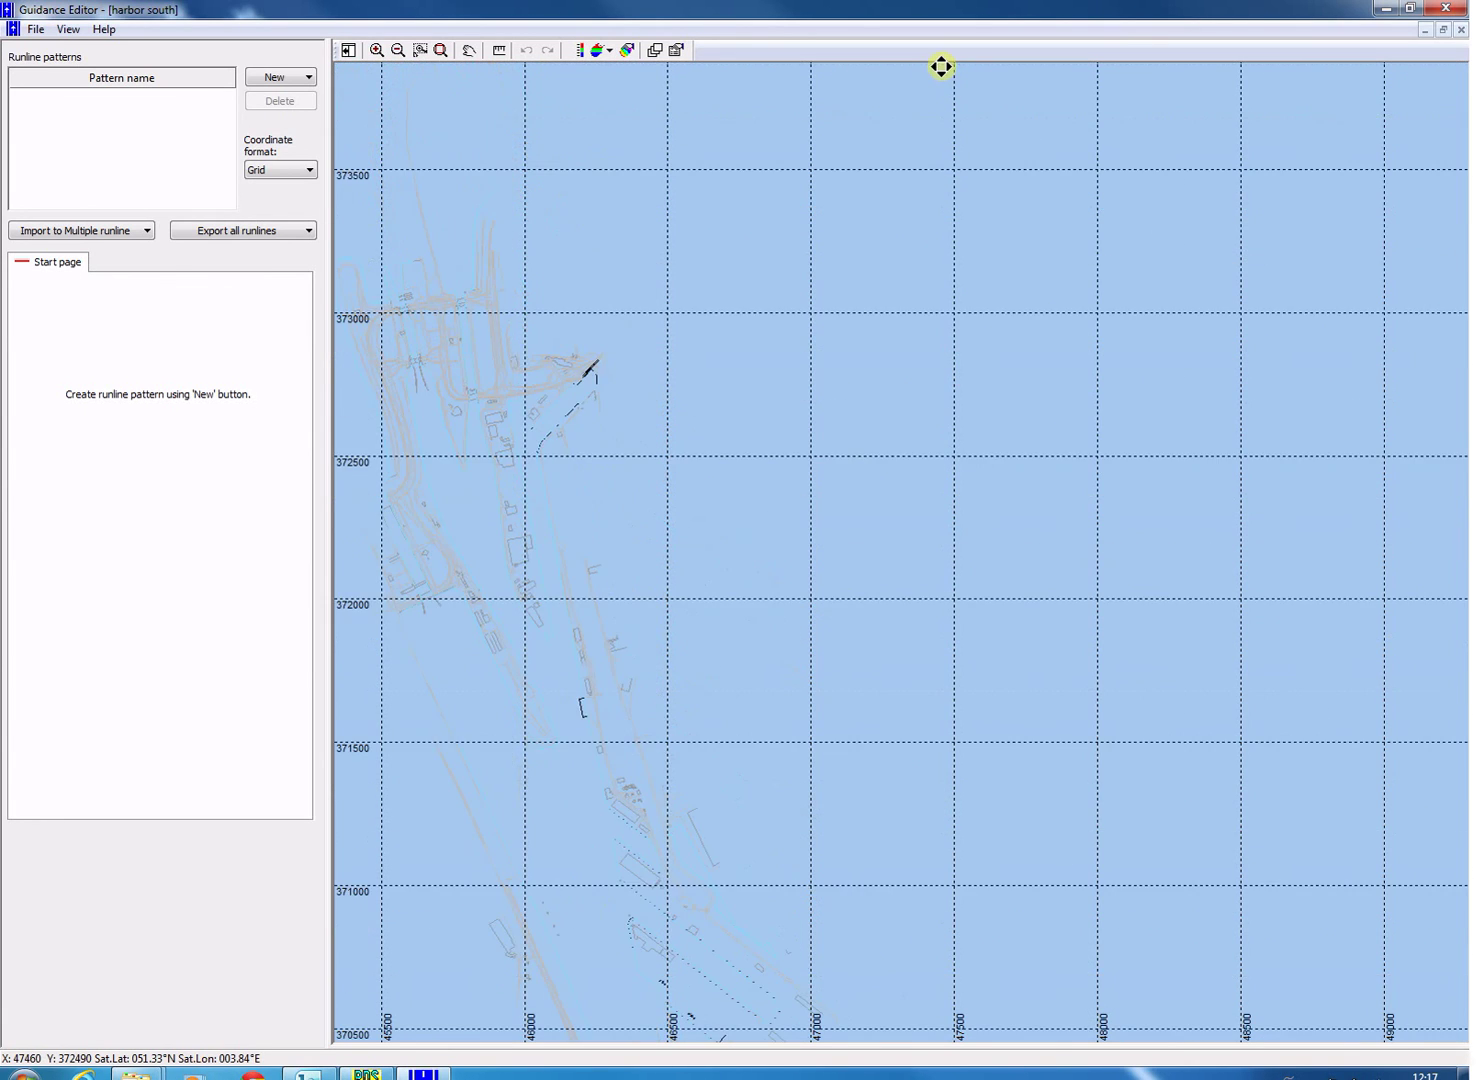
{"action": "left_click", "coordinate": [946, 1041]}
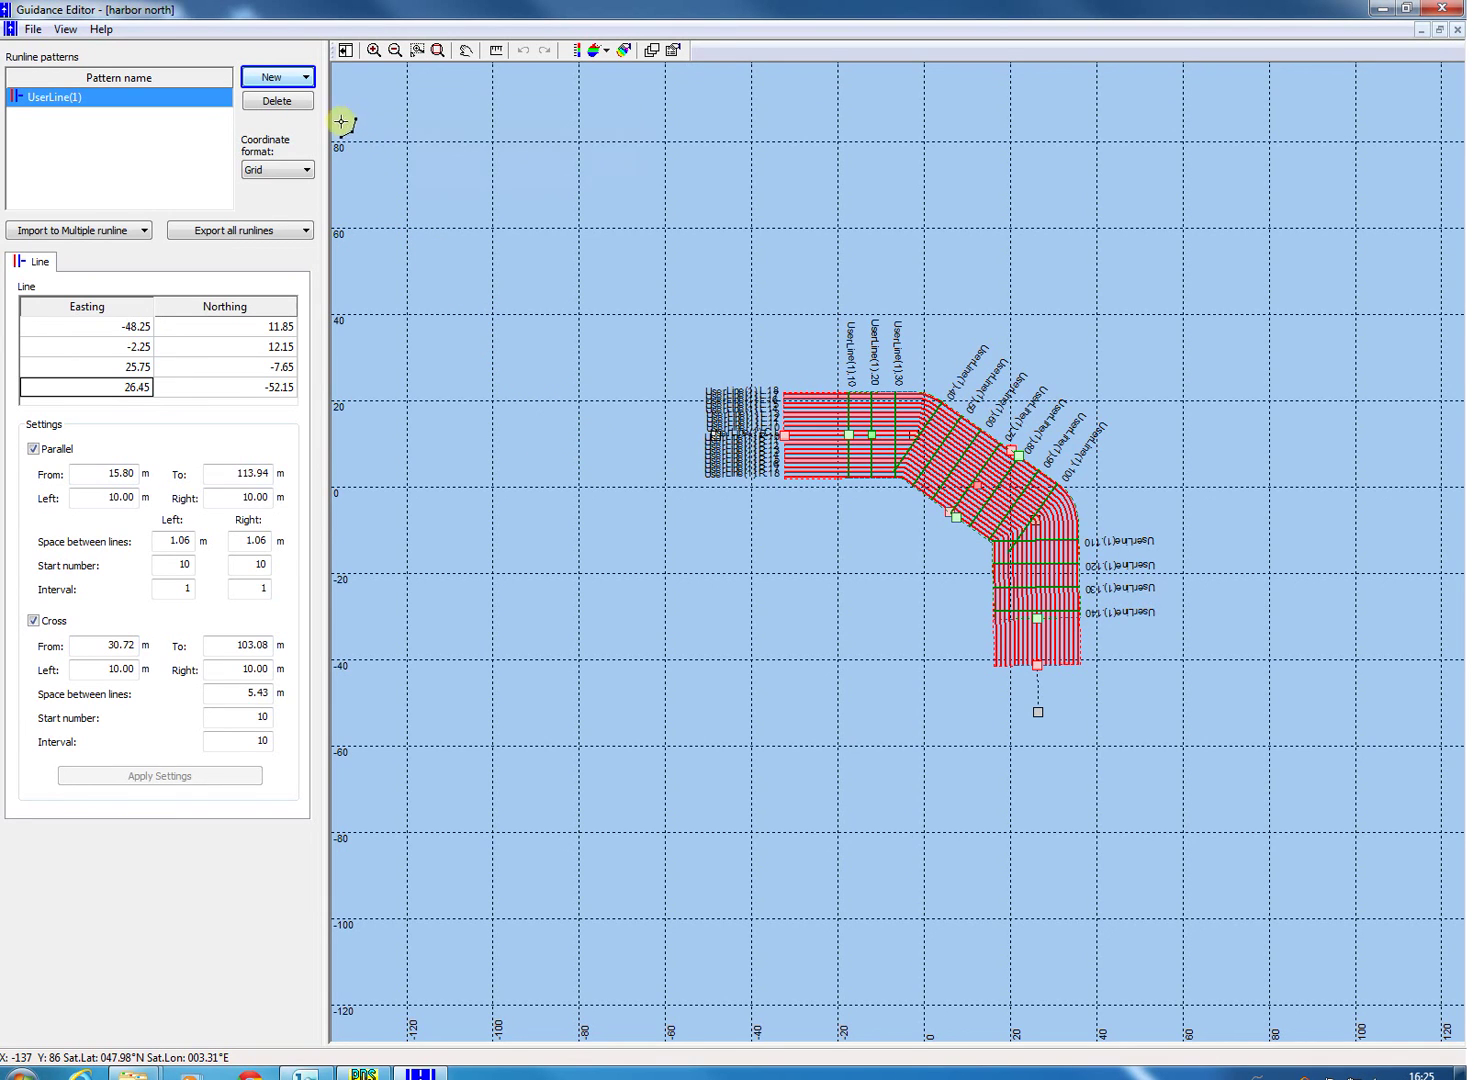
- Start a Semi Parallel pattern and place the first runline's start and end points
{"action": "left_click", "coordinate": [291, 79]}
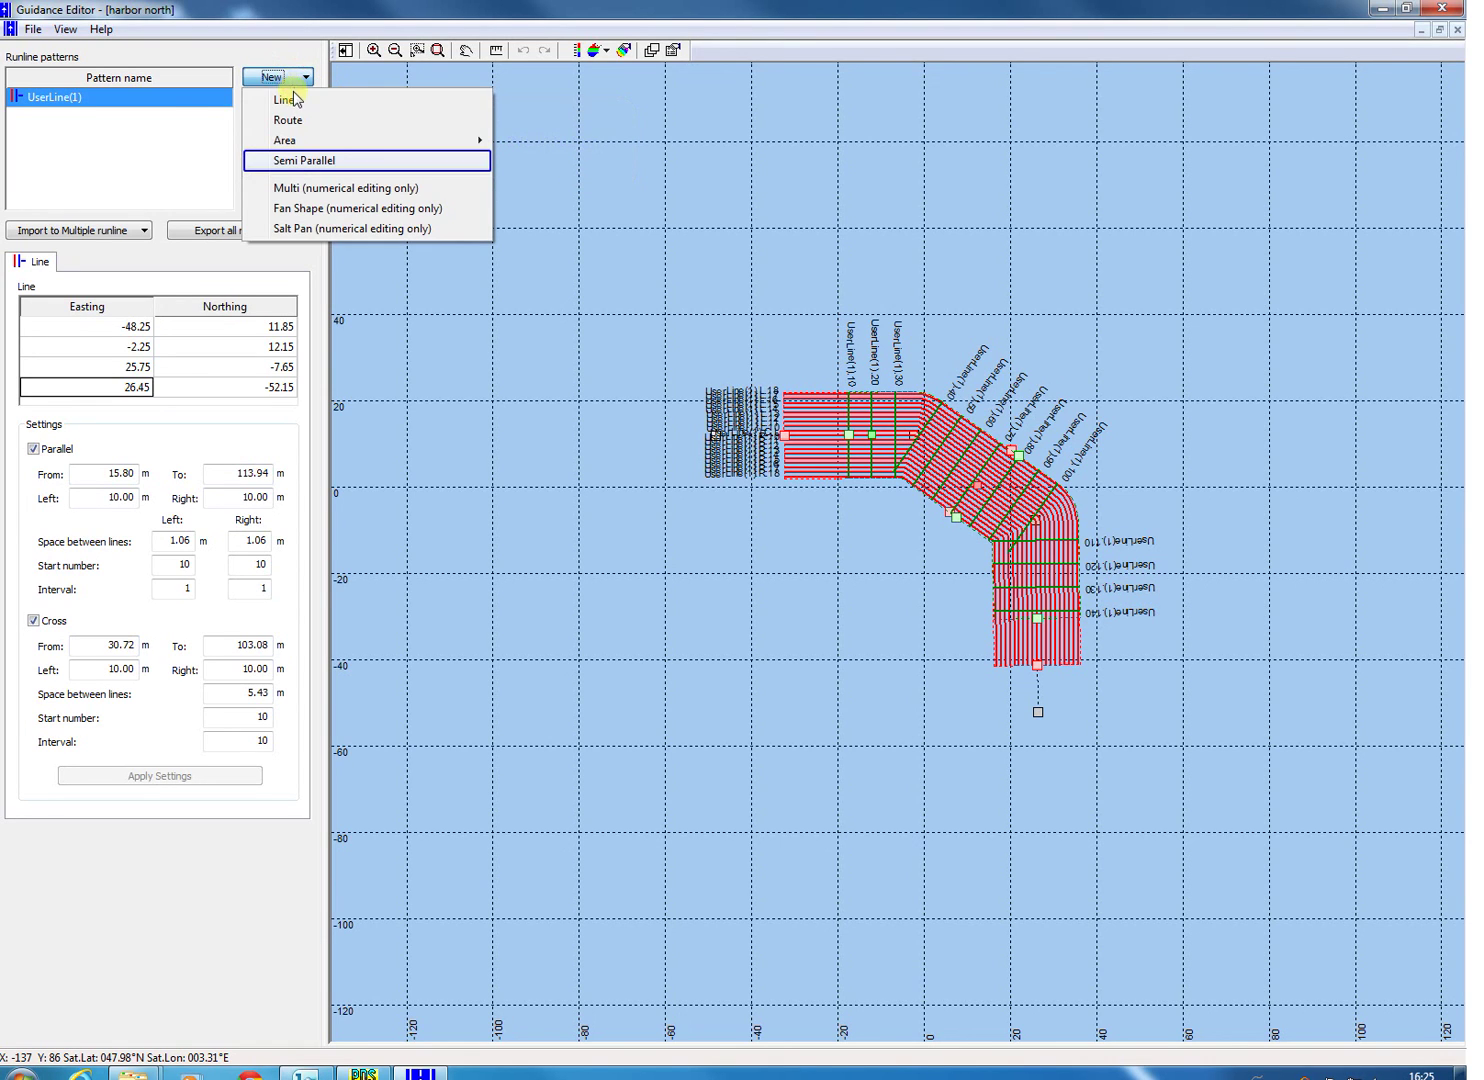
{"action": "left_click", "coordinate": [307, 163]}
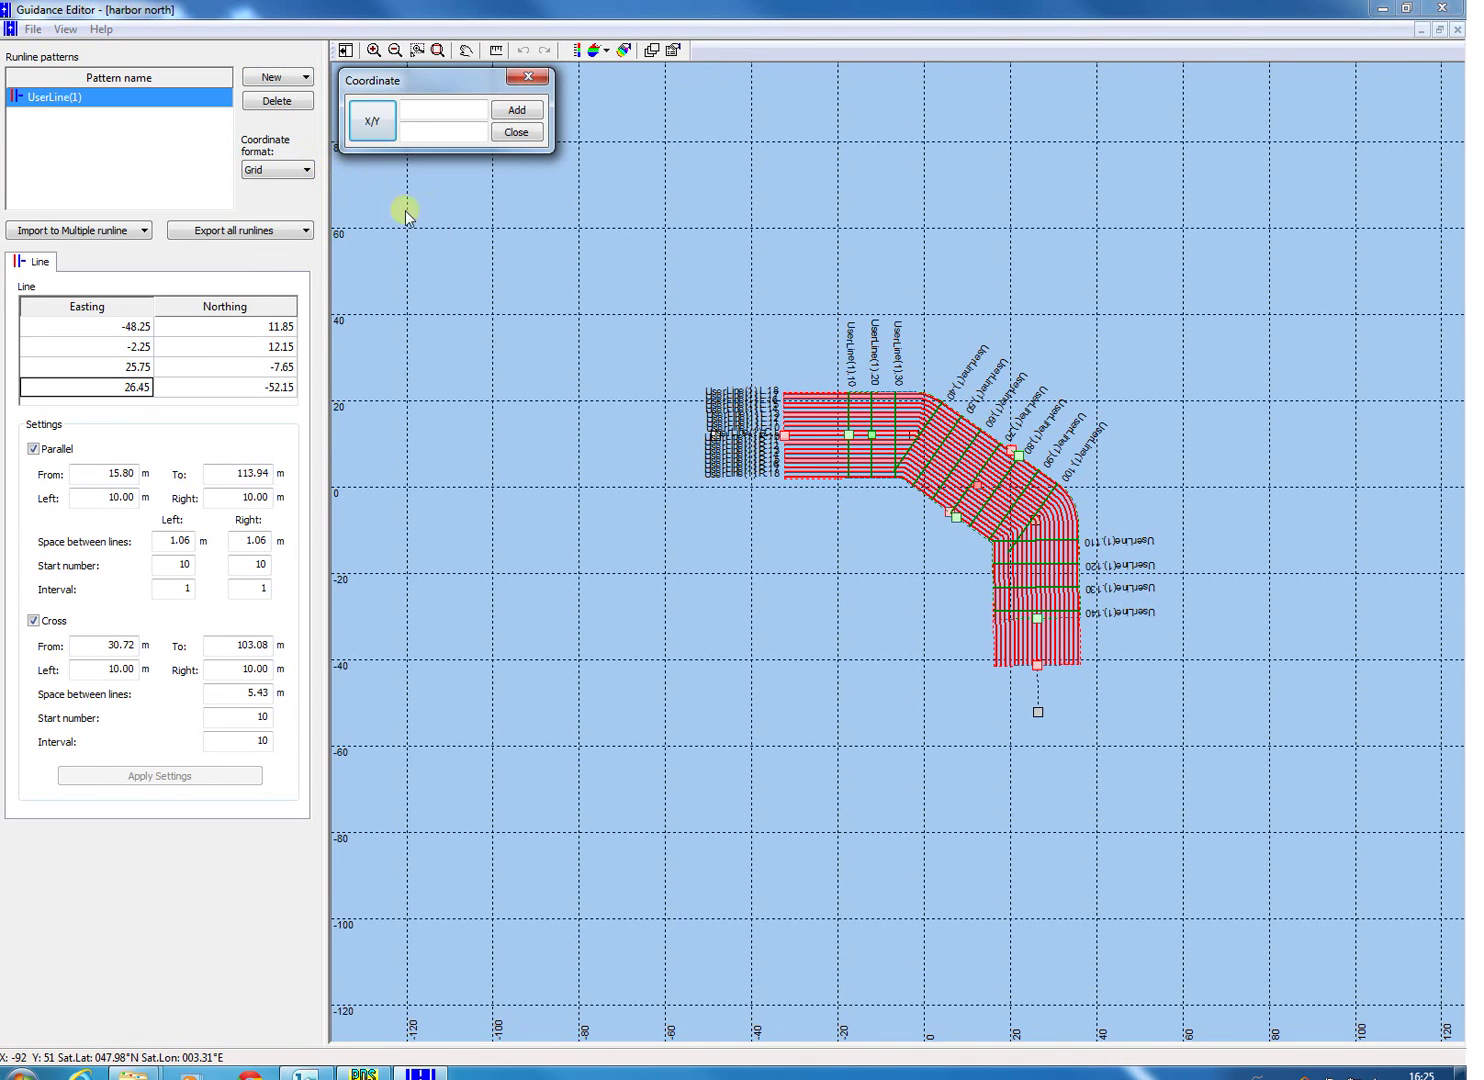
{"action": "left_click", "coordinate": [524, 270]}
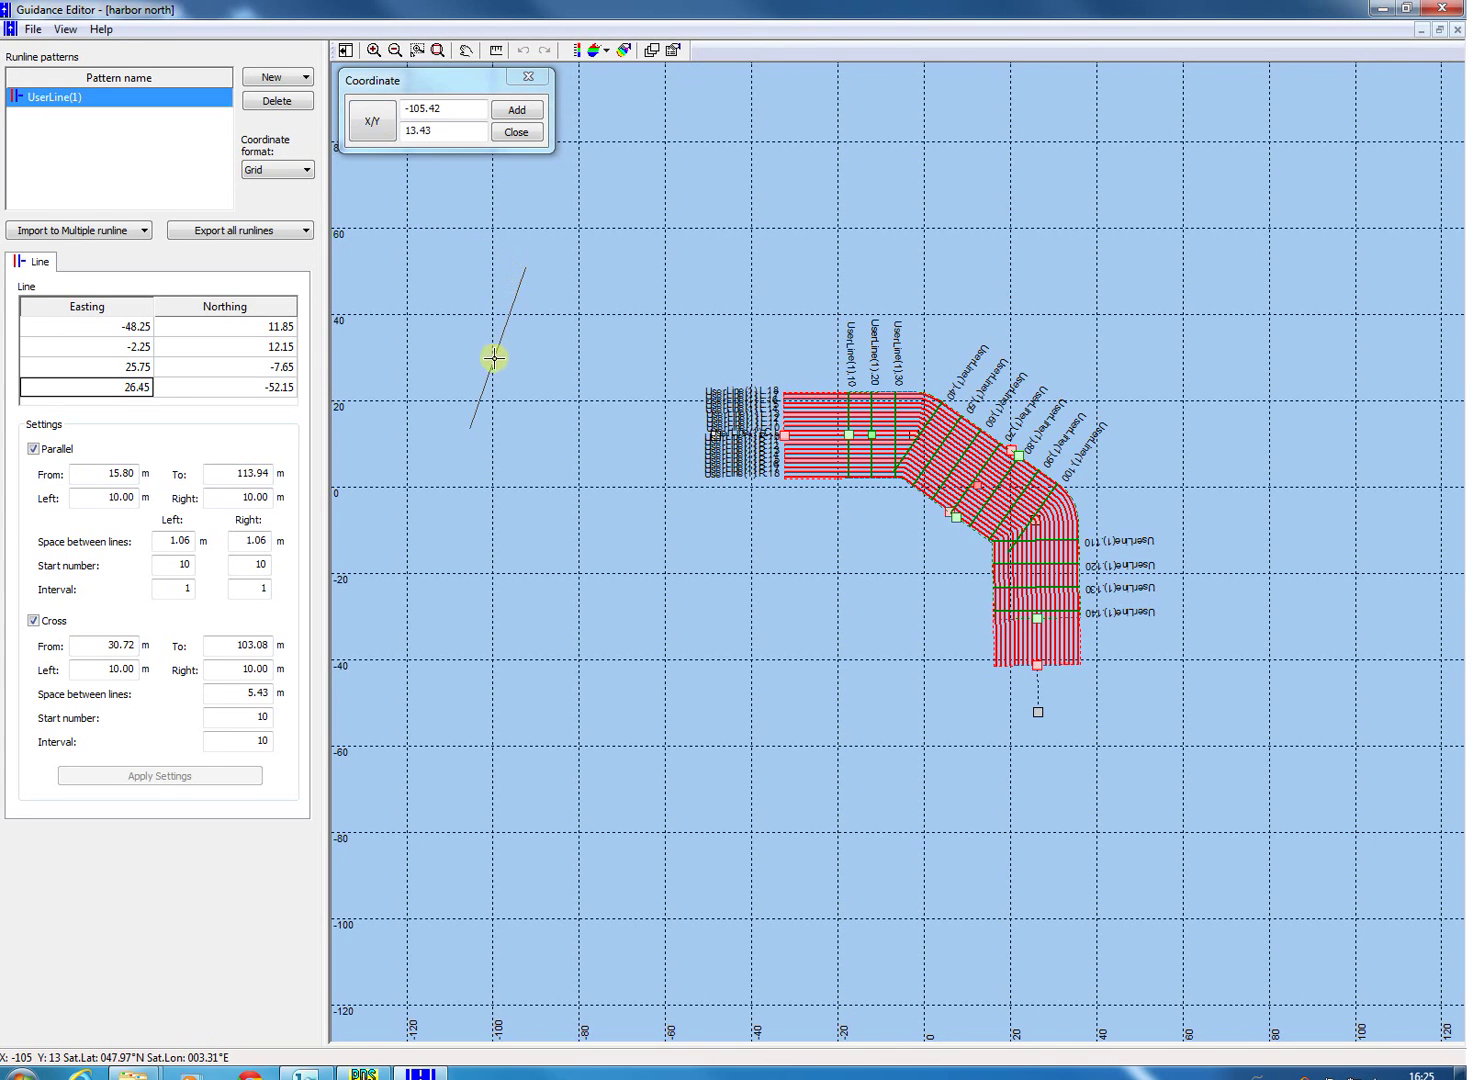
{"action": "left_click", "coordinate": [469, 428]}
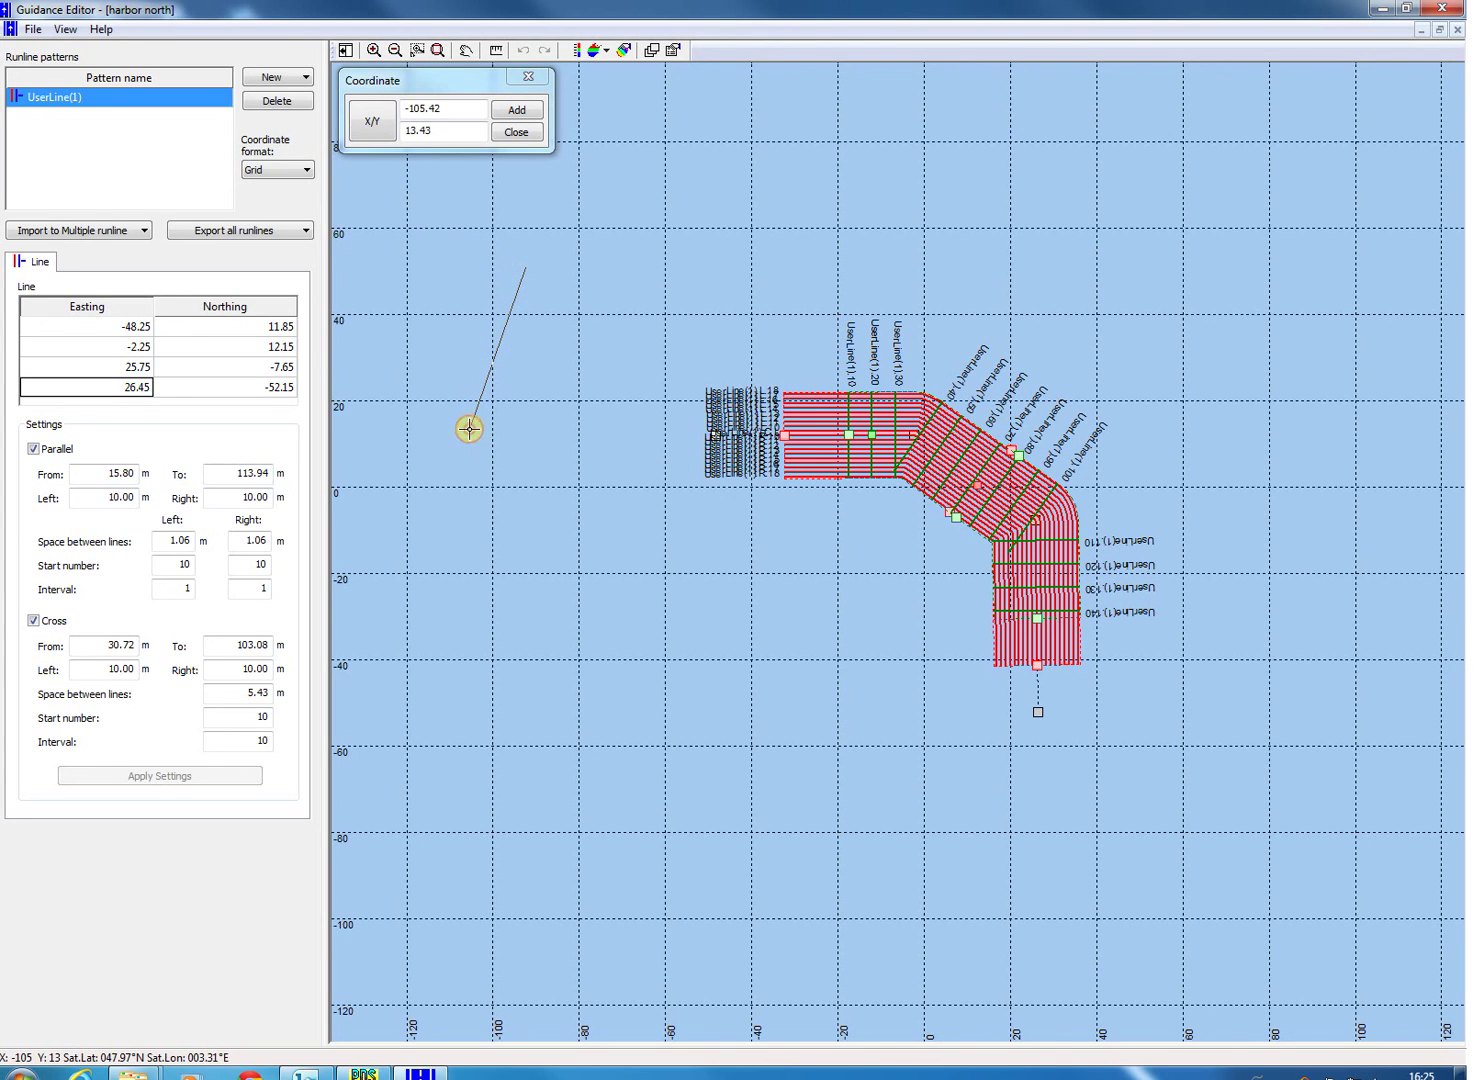